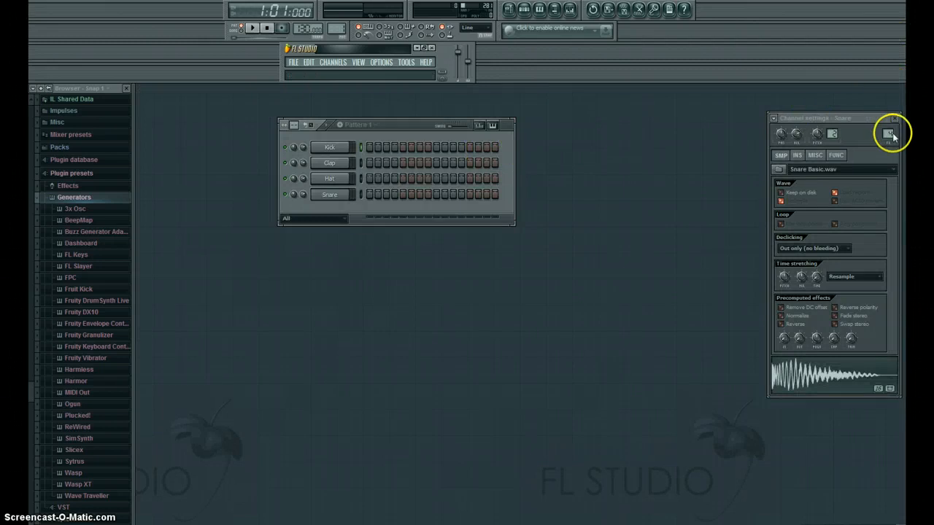
Close the Snare channel's settings and move the step sequencer to the middle of the workspace
{"action": "left_click", "coordinate": [896, 117]}
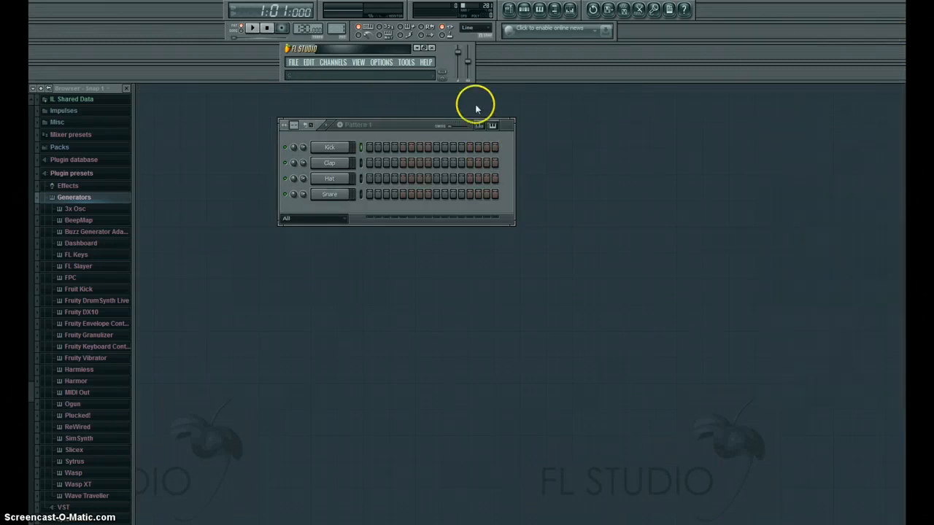
{"action": "left_click_drag", "start_coordinate": [386, 129], "coordinate": [433, 208]}
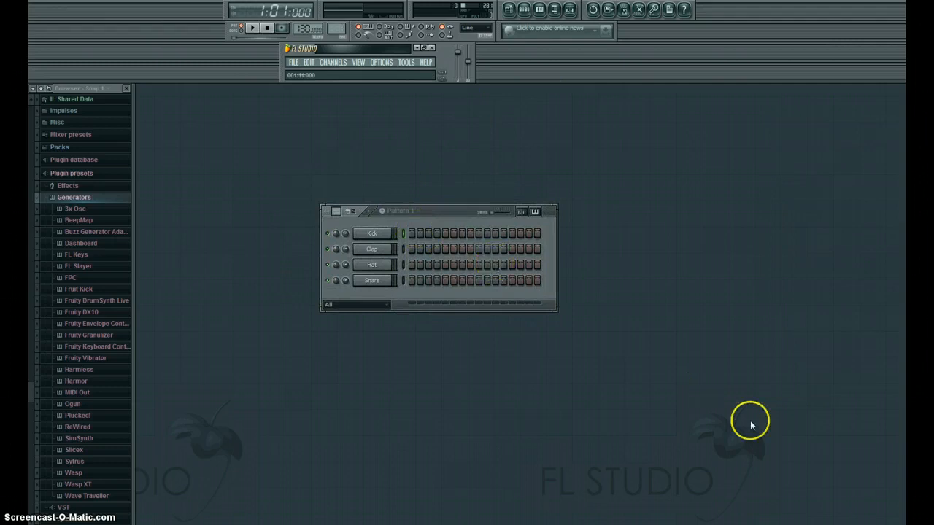
{"action": "left_click", "coordinate": [851, 524]}
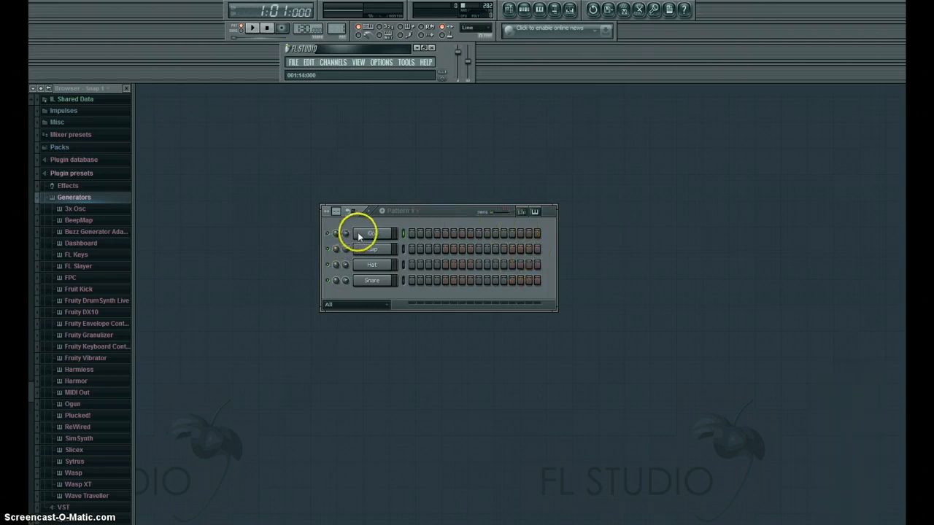
Replace the Kick channel's generator with Harmor, look through its presets and close the plugin
{"action": "right_click", "coordinate": [392, 233]}
{"action": "mouse_move", "coordinate": [428, 352]}
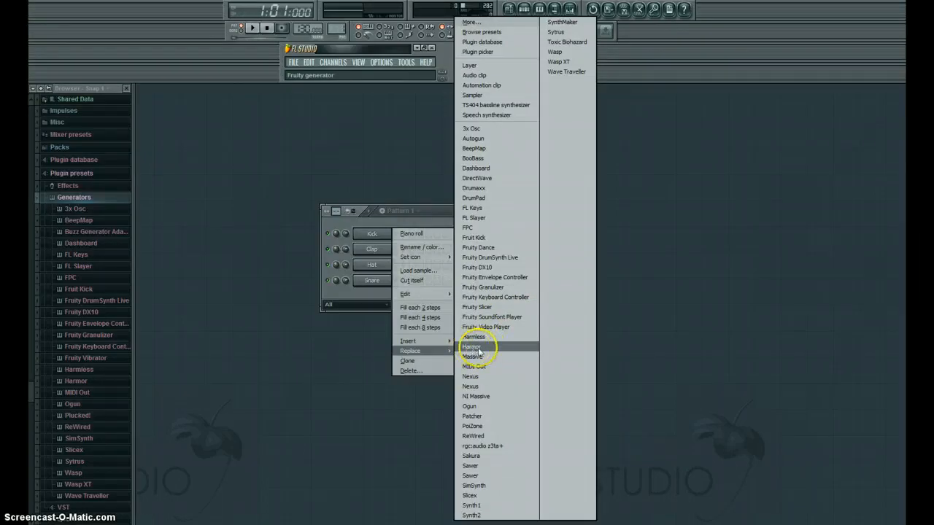
{"action": "left_click", "coordinate": [476, 347]}
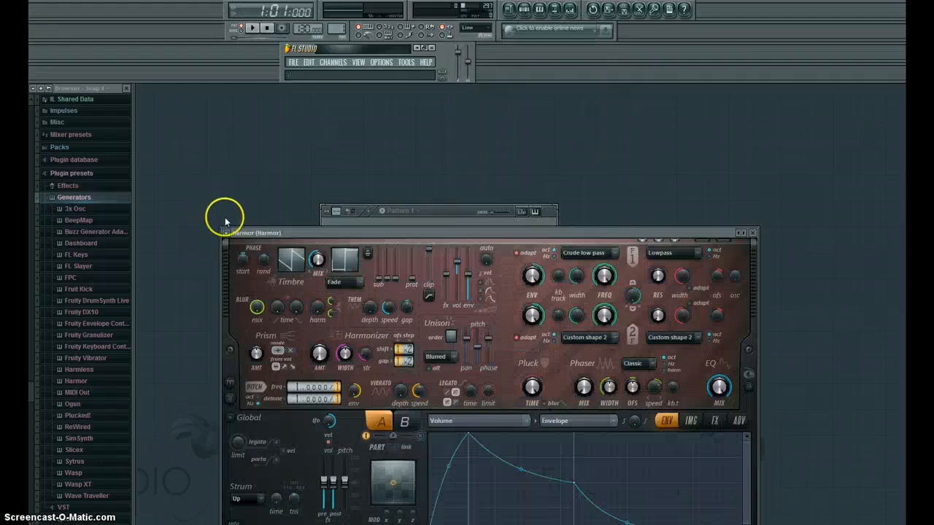
{"action": "left_click", "coordinate": [226, 233]}
{"action": "mouse_move", "coordinate": [281, 262]}
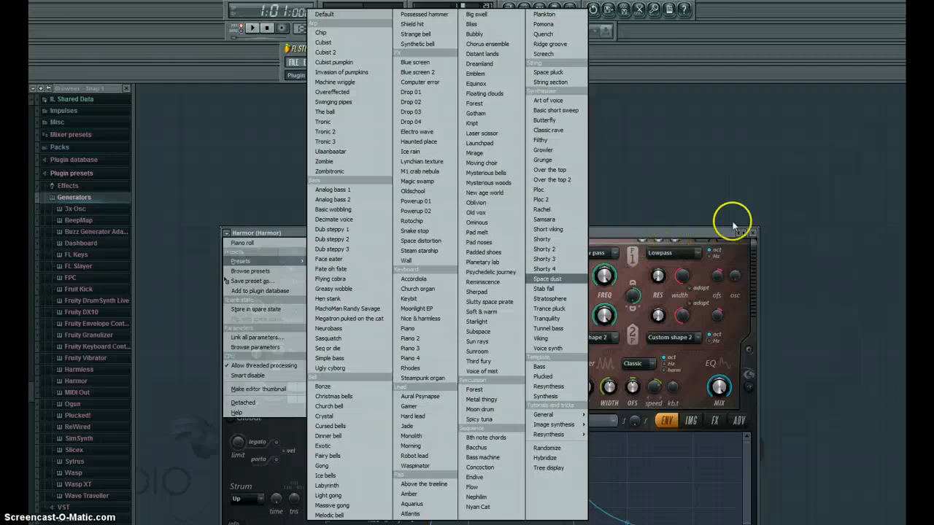
{"action": "left_click", "coordinate": [753, 230]}
{"action": "left_click", "coordinate": [754, 229]}
Replace the Harmor channel with rgc:audio z3ta+, look through the presets of bank B and close the plugin
{"action": "right_click", "coordinate": [391, 231]}
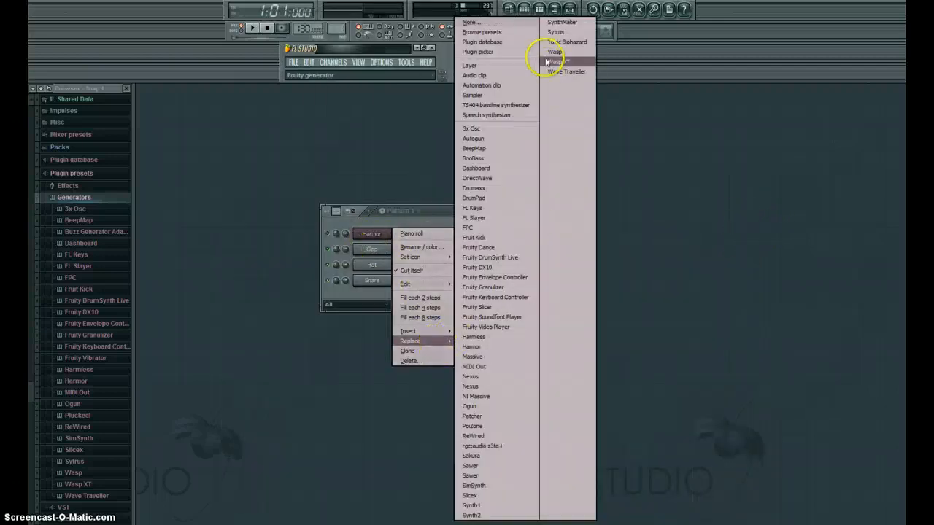
{"action": "left_click", "coordinate": [484, 446]}
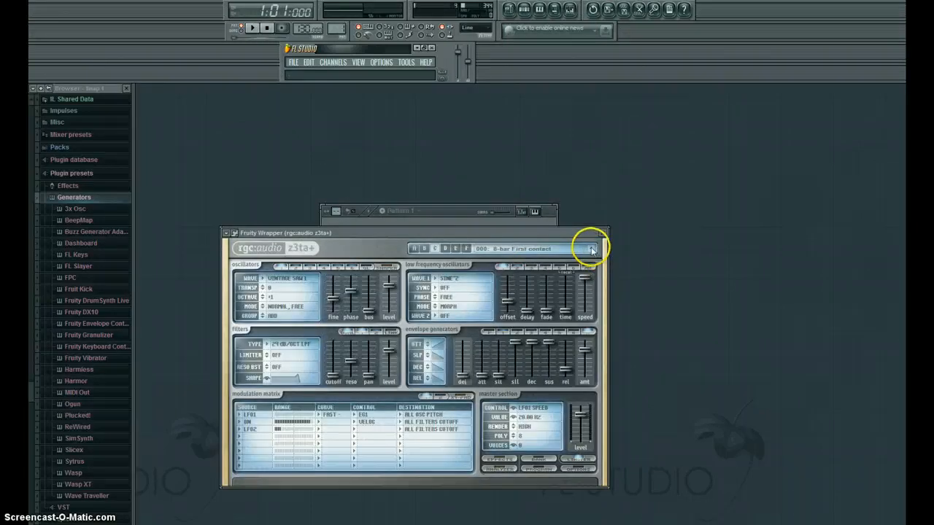
{"action": "left_click", "coordinate": [591, 249]}
{"action": "left_click", "coordinate": [423, 247]}
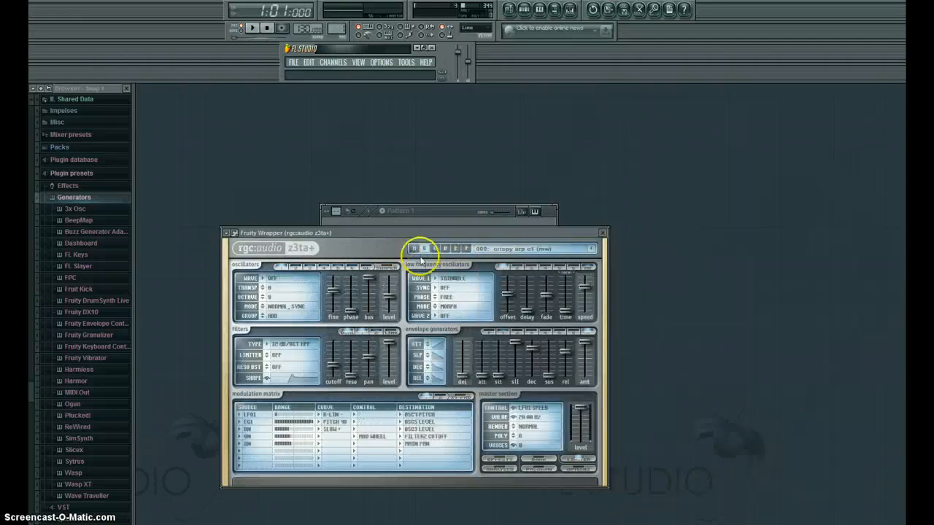
{"action": "left_click", "coordinate": [590, 249]}
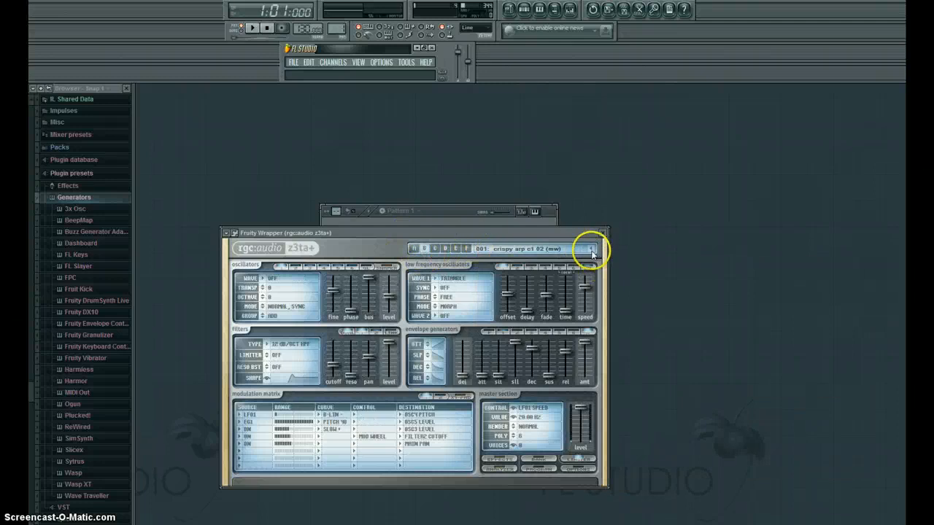
{"action": "left_click", "coordinate": [591, 251]}
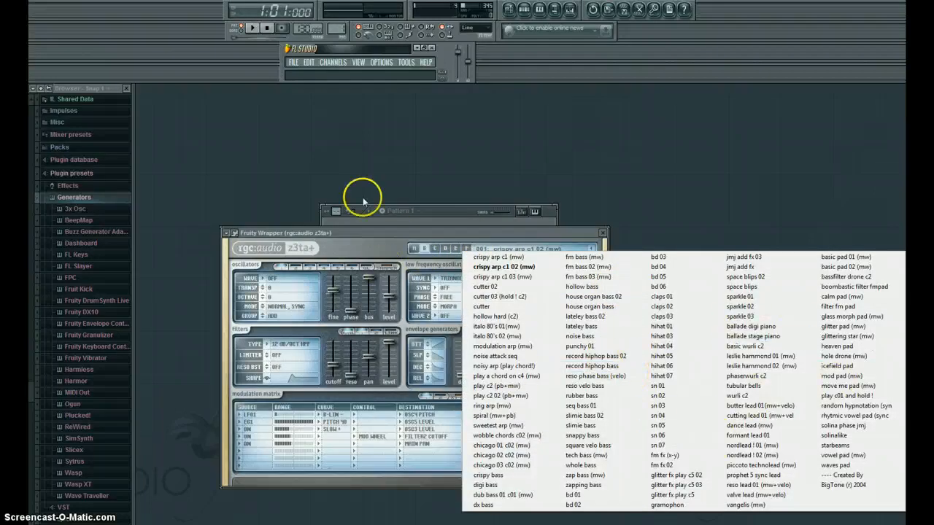
{"action": "left_click", "coordinate": [358, 234]}
{"action": "left_click", "coordinate": [603, 234]}
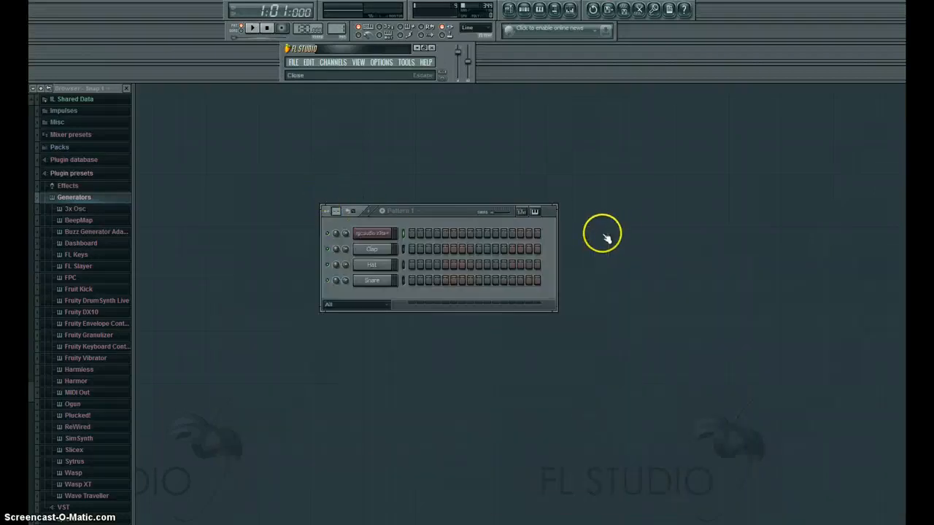
Replace the z3ta+ channel with Massive and move the plugin window so that it is fully in view
{"action": "right_click", "coordinate": [375, 234]}
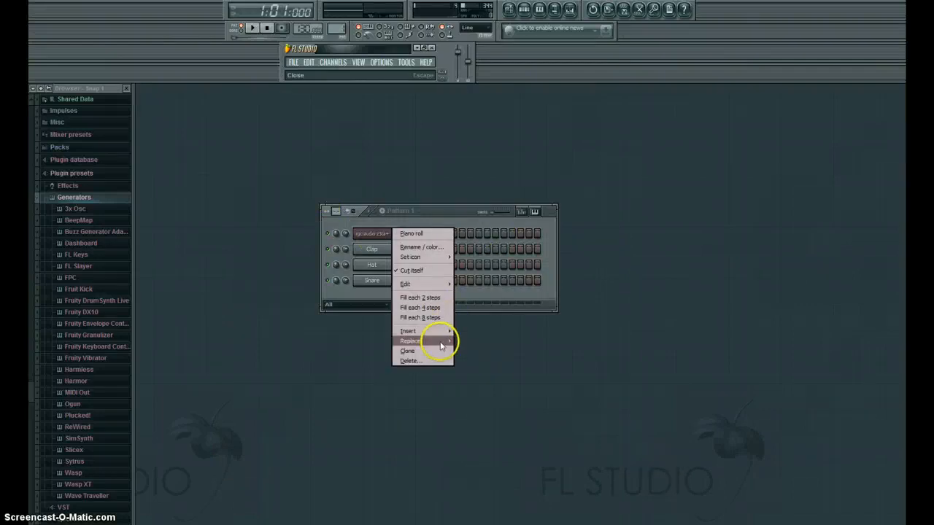
{"action": "mouse_move", "coordinate": [441, 342]}
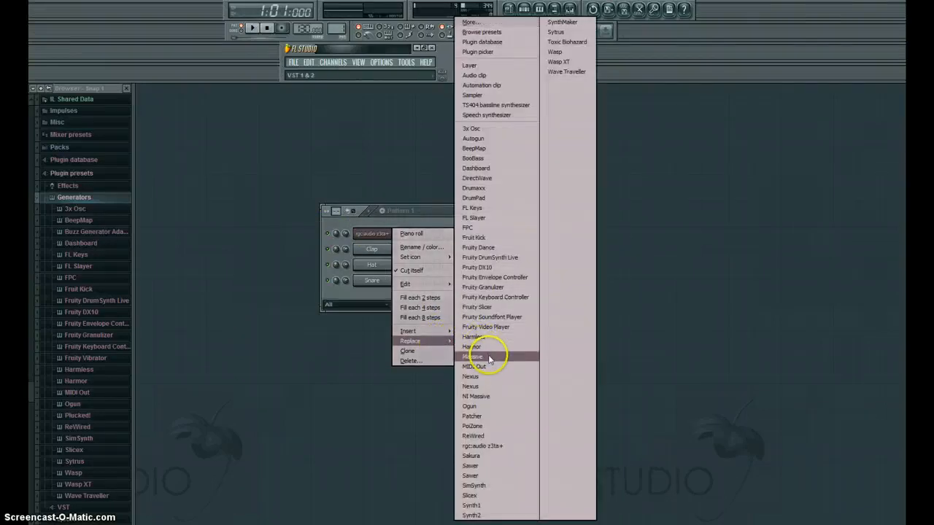
{"action": "left_click", "coordinate": [490, 359]}
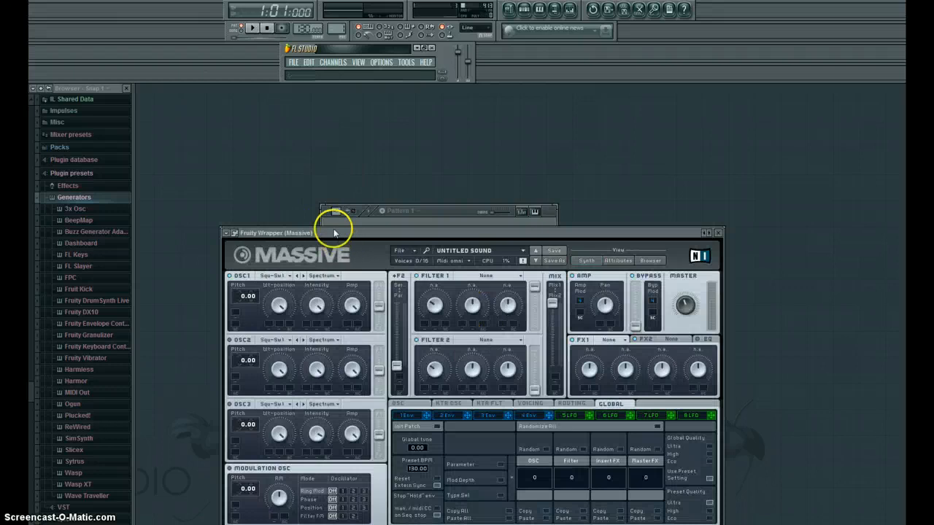
{"action": "left_click_drag", "start_coordinate": [336, 237], "coordinate": [301, 170]}
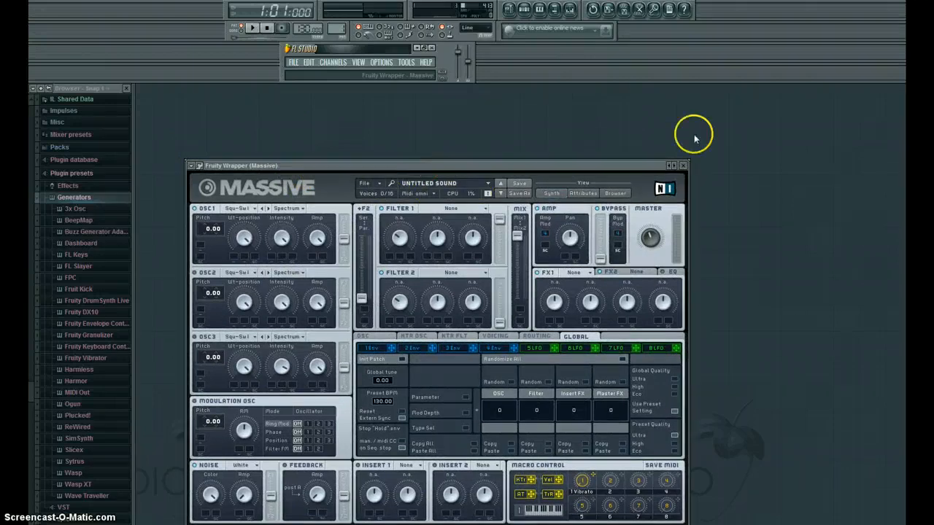
{"action": "left_click_drag", "start_coordinate": [438, 165], "coordinate": [469, 151]}
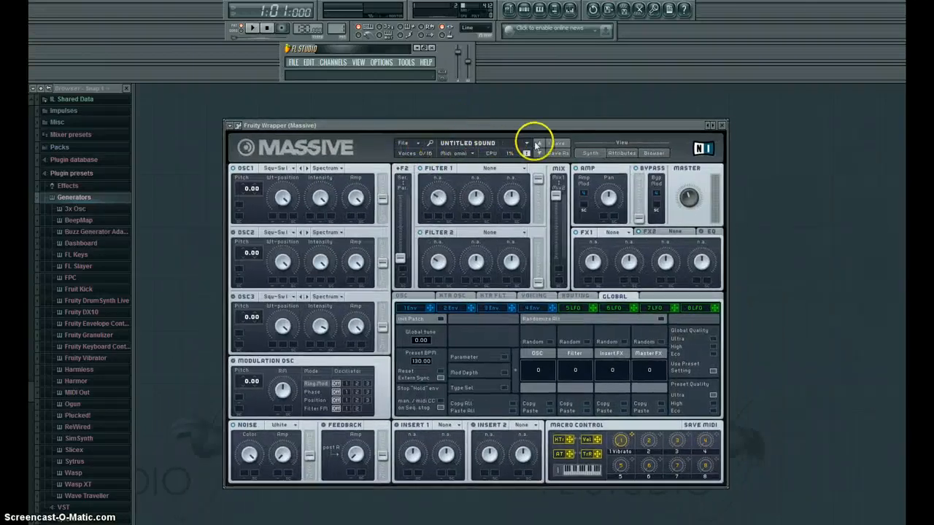
Load the Massive 1 sound from the end of Massive's preset list
{"action": "left_click", "coordinate": [528, 145]}
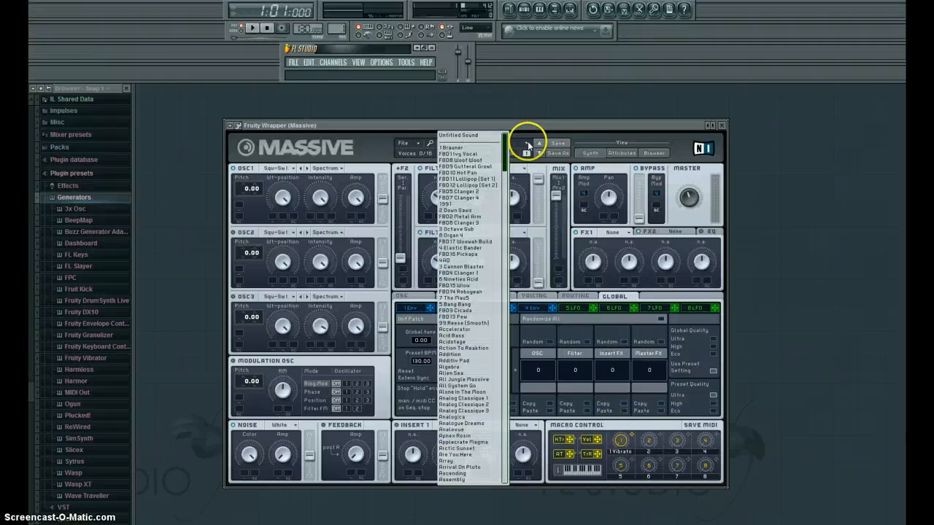
{"action": "left_click_drag", "start_coordinate": [504, 154], "coordinate": [512, 296]}
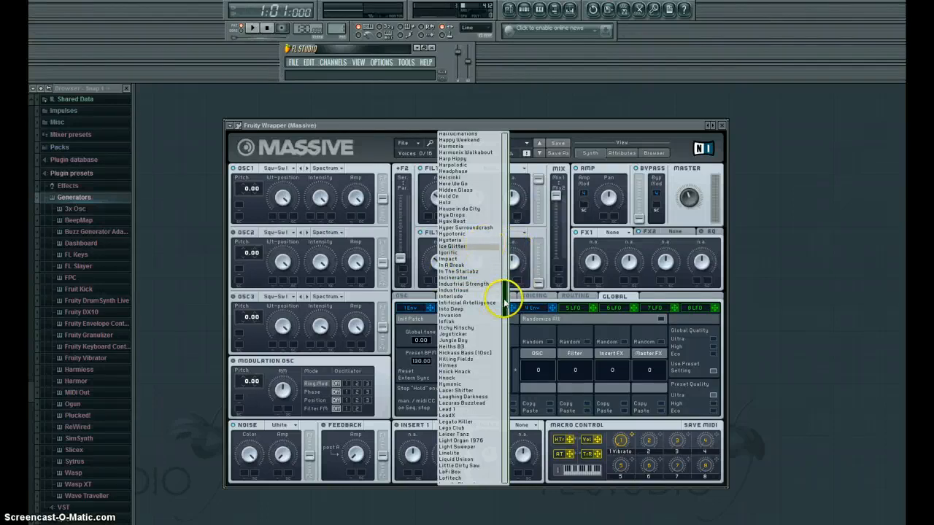
{"action": "left_click_drag", "start_coordinate": [502, 343], "coordinate": [503, 472]}
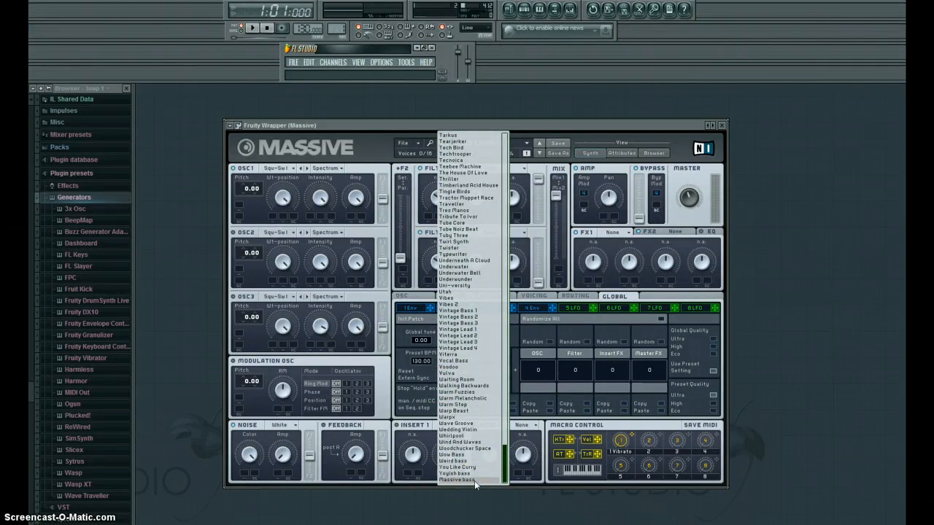
Audition the sound in Massive's piano roll, lowering the main volume to 81% and playing D#5
{"action": "left_click", "coordinate": [227, 127]}
{"action": "left_click", "coordinate": [228, 128]}
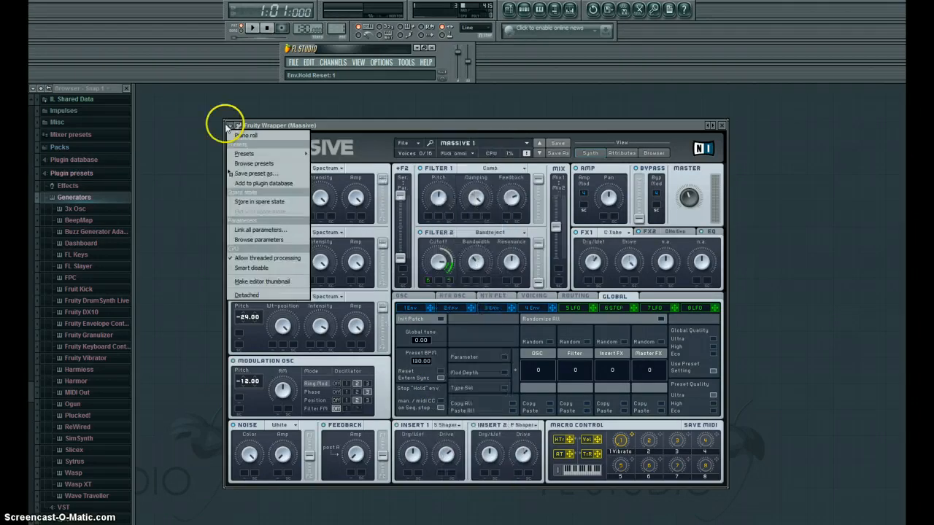
{"action": "left_click", "coordinate": [241, 135]}
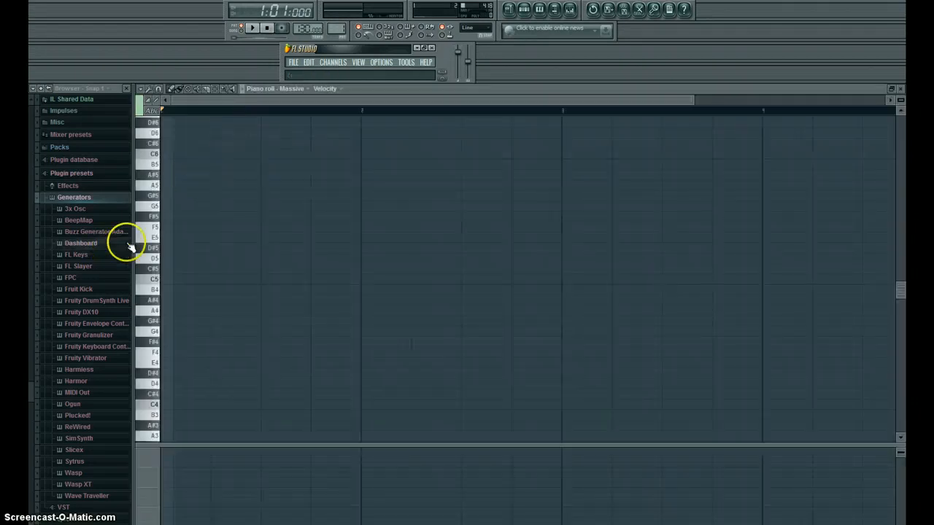
{"action": "left_click", "coordinate": [148, 238]}
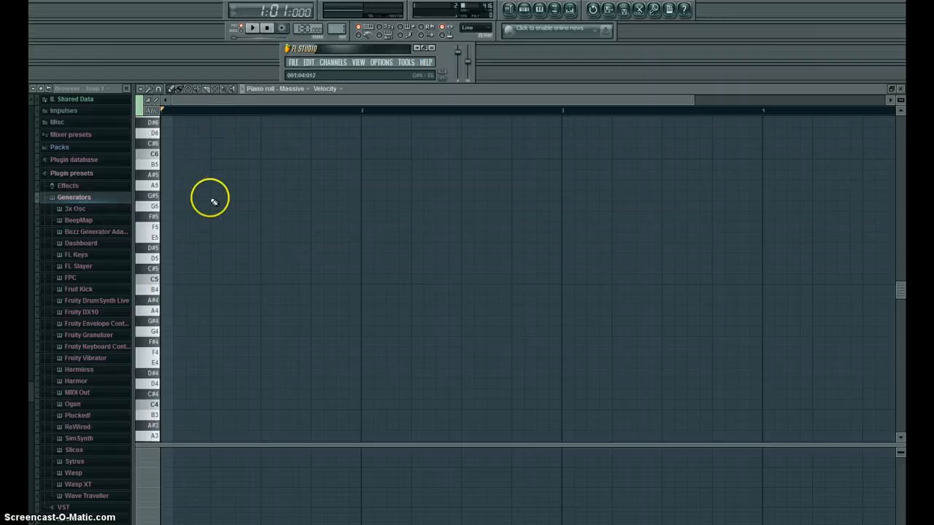
{"action": "left_click_drag", "start_coordinate": [460, 50], "coordinate": [458, 60]}
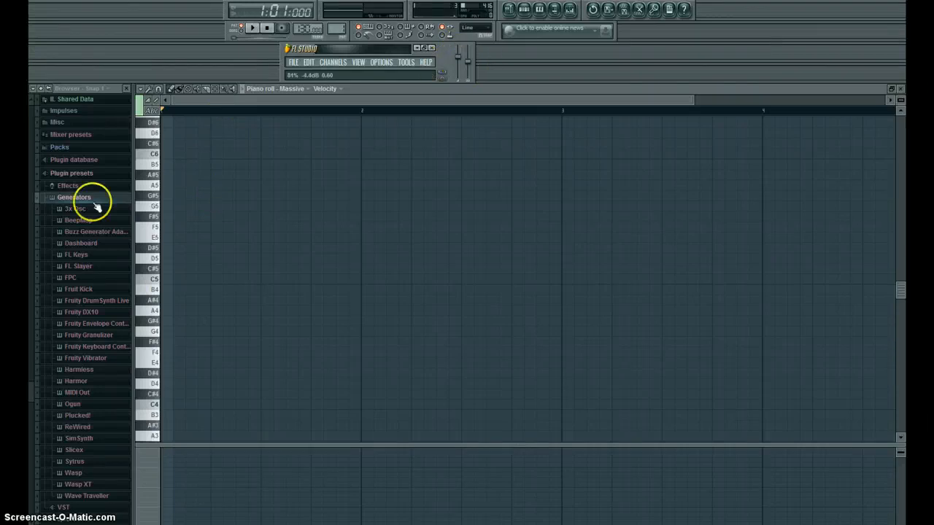
{"action": "left_click", "coordinate": [151, 248]}
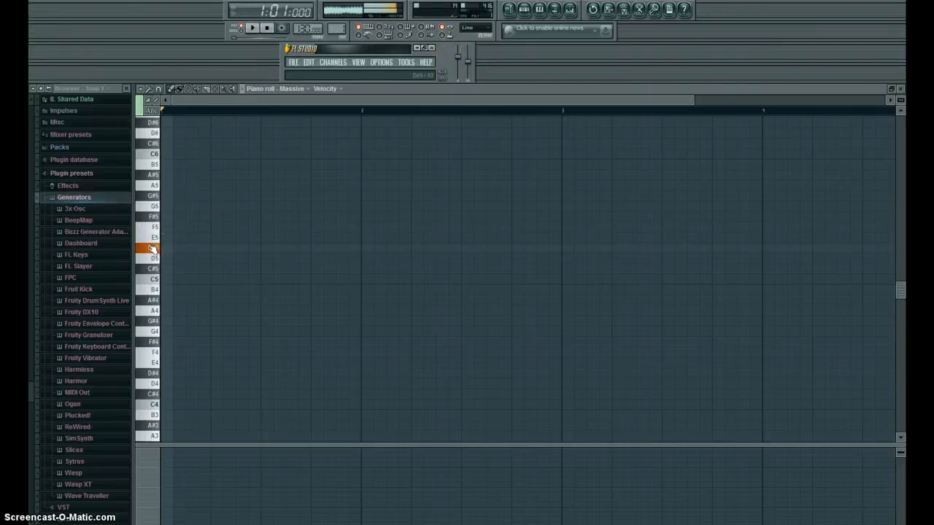
{"action": "left_click", "coordinate": [899, 88]}
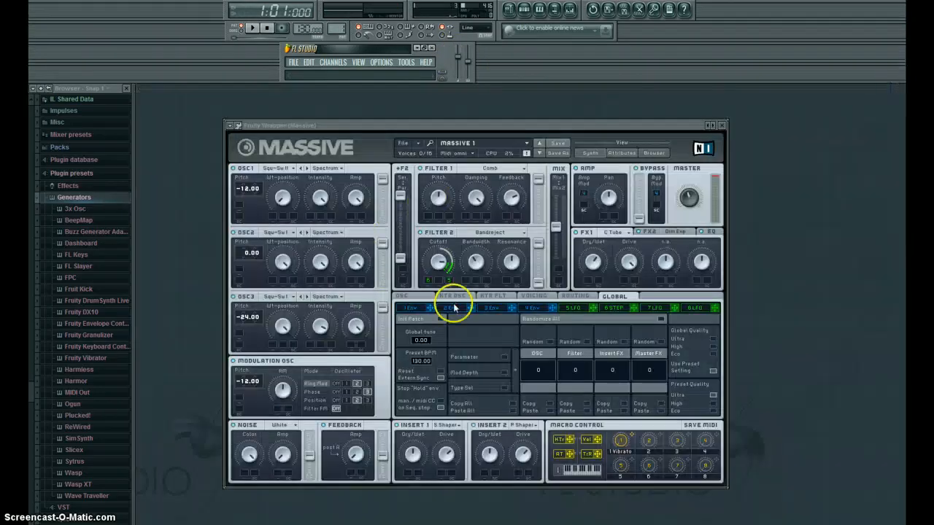
Set the ratio of Massive's 5 LFO to 1/12 and audition C5 in the piano roll
{"action": "left_click", "coordinate": [573, 309]}
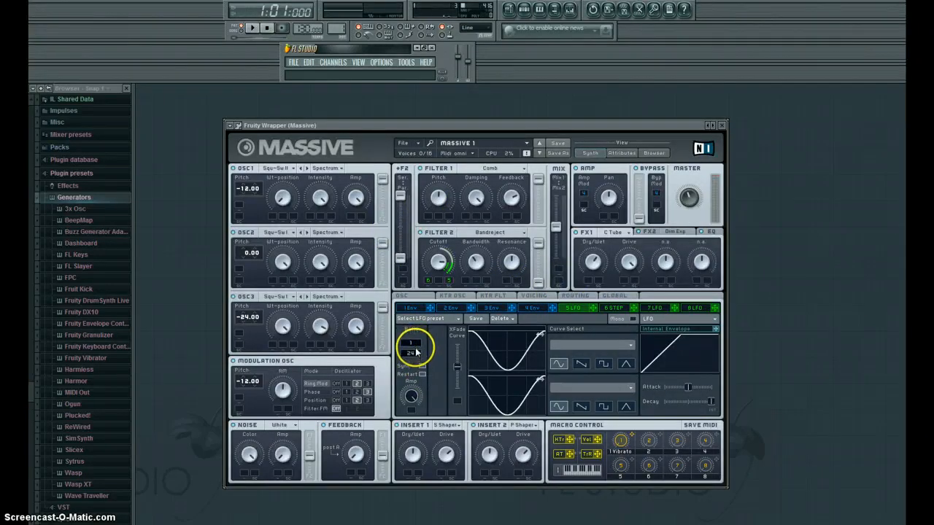
{"action": "scroll", "coordinate": [415, 341], "scroll_direction": "down", "scroll_amount": 2}
{"action": "left_click", "coordinate": [229, 126]}
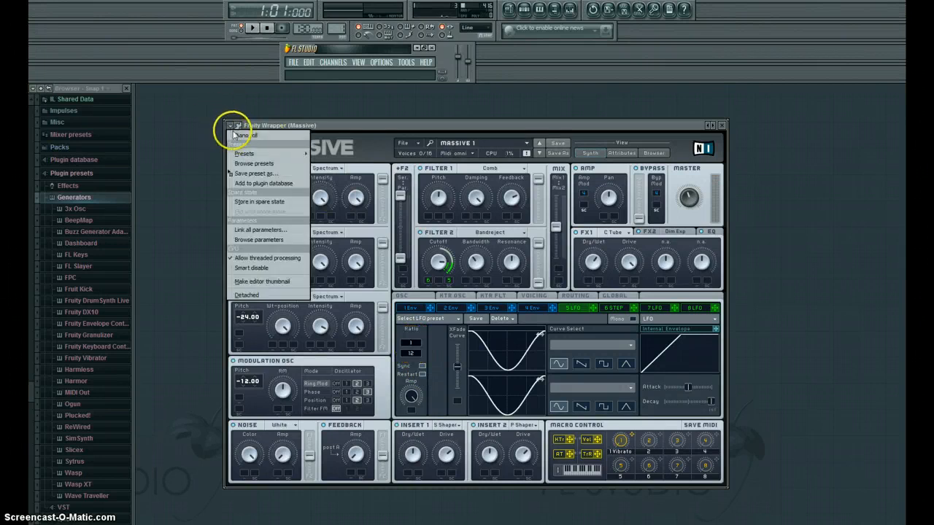
{"action": "left_click", "coordinate": [241, 226]}
{"action": "left_click", "coordinate": [154, 277]}
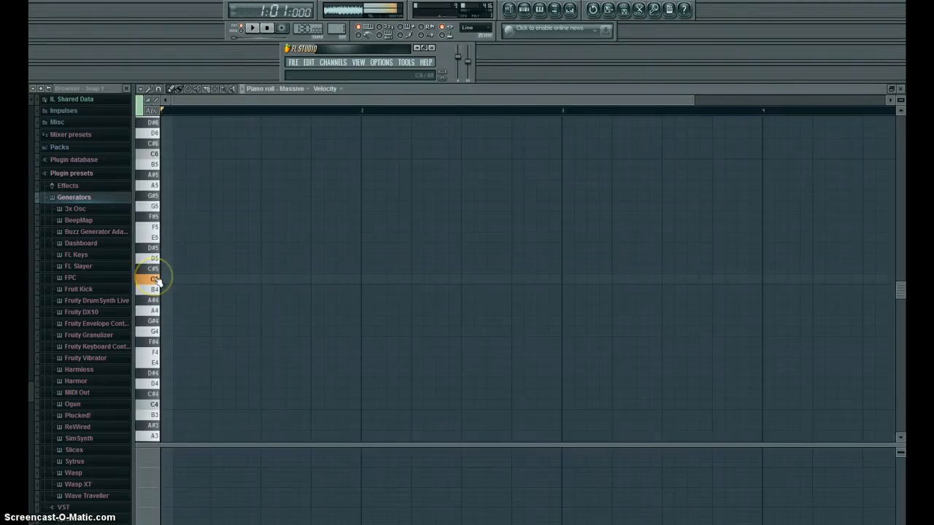
{"action": "left_click", "coordinate": [899, 89]}
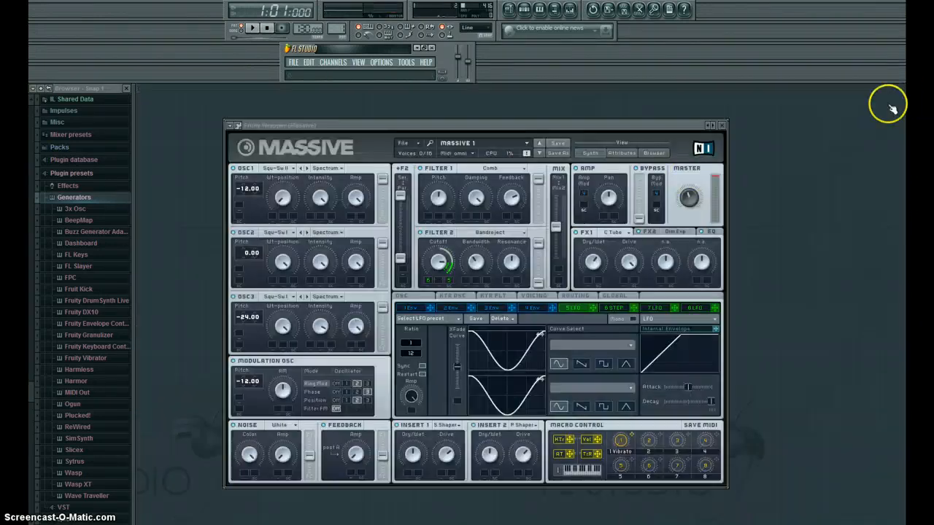
Close the Massive plugin and reposition the step sequencer
{"action": "left_click", "coordinate": [719, 126]}
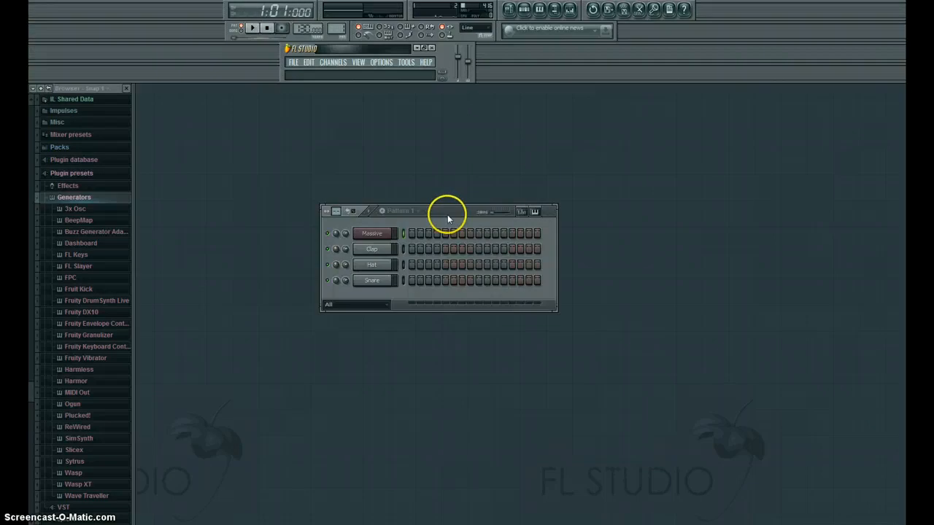
{"action": "left_click_drag", "start_coordinate": [447, 214], "coordinate": [405, 179]}
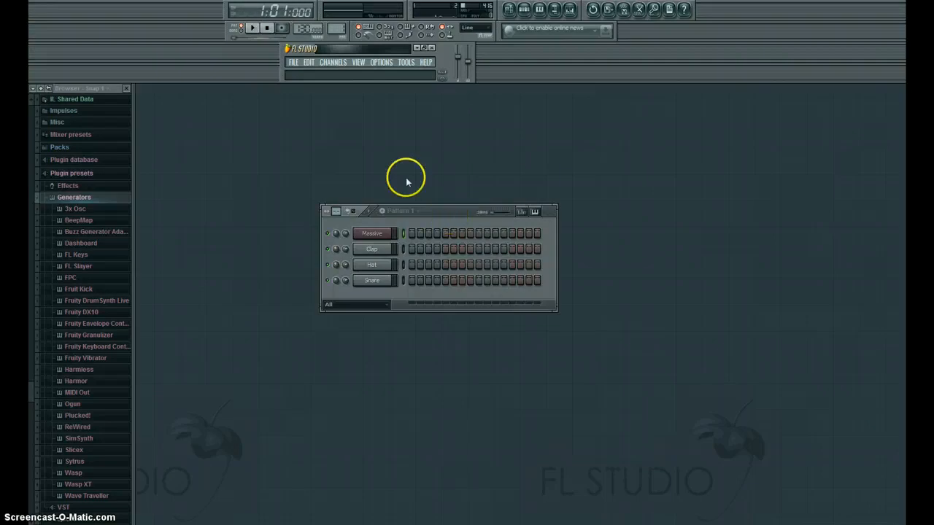
Collapse the Generators list, the Kick and Vocal Samples folder, the Dubstep folder and the Plugin presets in the browser
{"action": "left_click", "coordinate": [70, 197]}
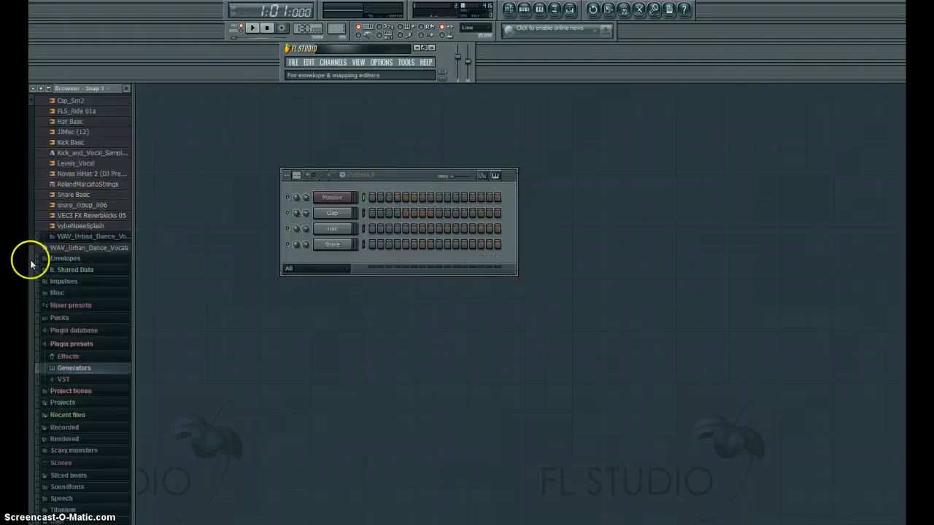
{"action": "left_click", "coordinate": [70, 238]}
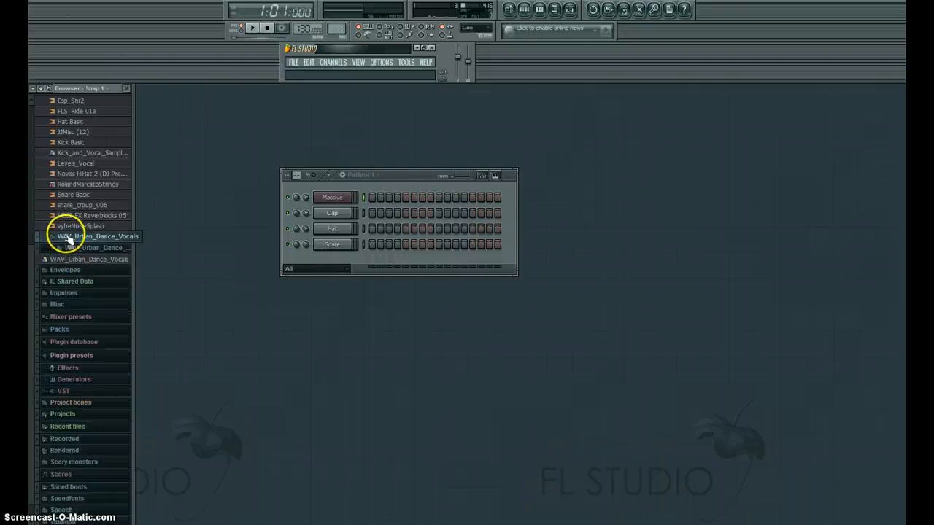
{"action": "scroll", "coordinate": [32, 268], "scroll_direction": "up", "scroll_amount": 8}
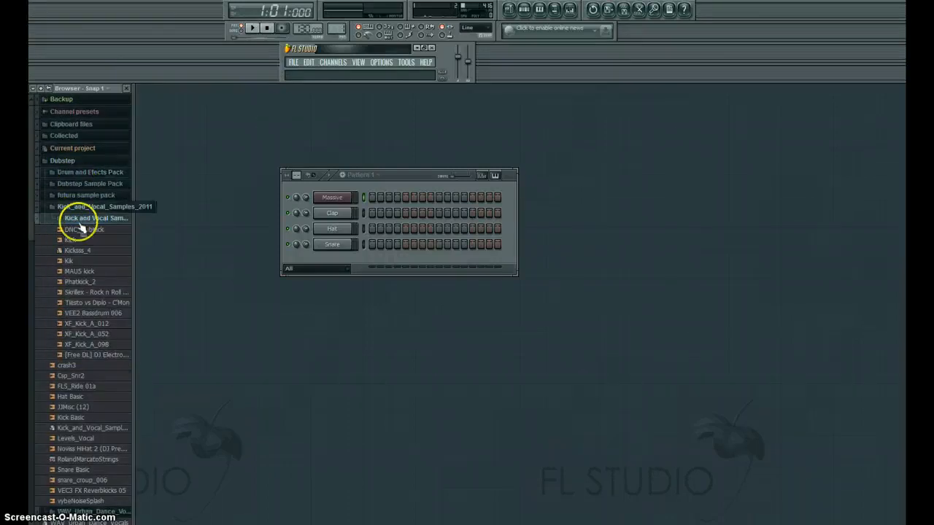
{"action": "left_click", "coordinate": [82, 219]}
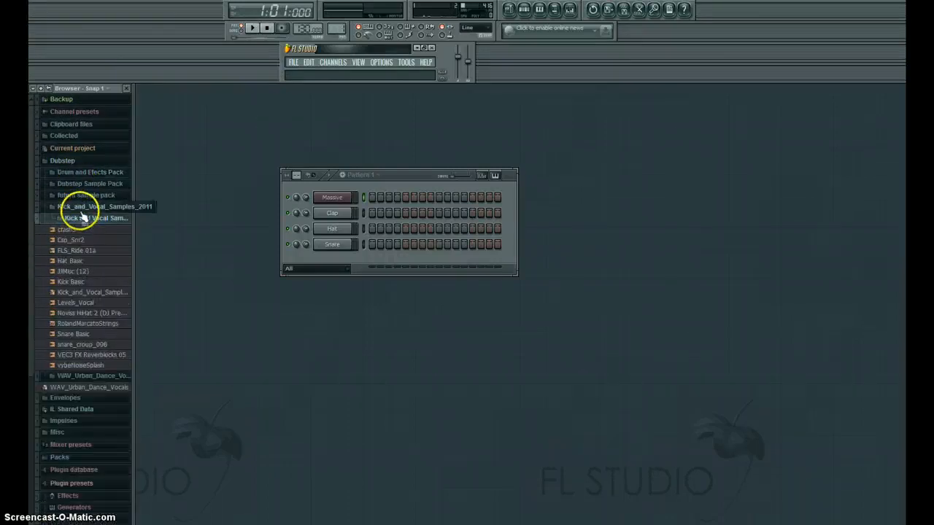
{"action": "left_click", "coordinate": [69, 162]}
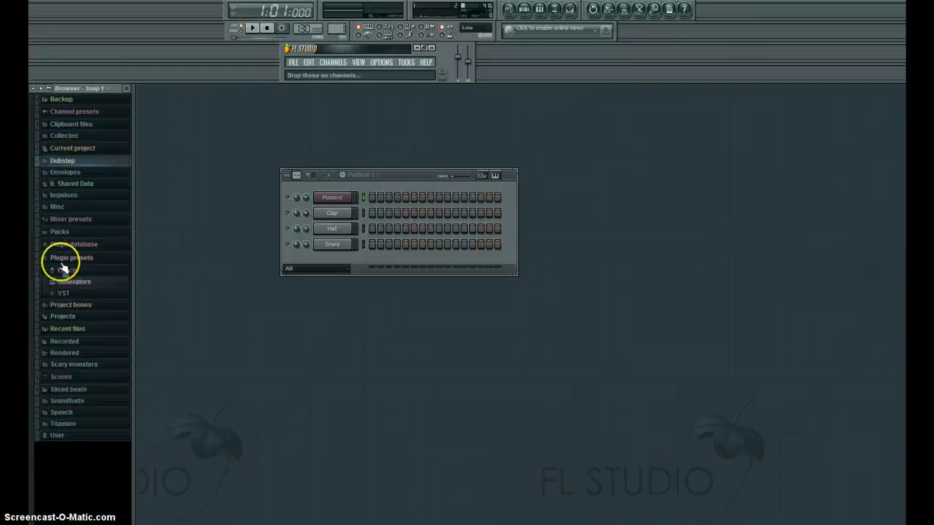
{"action": "left_click", "coordinate": [106, 260]}
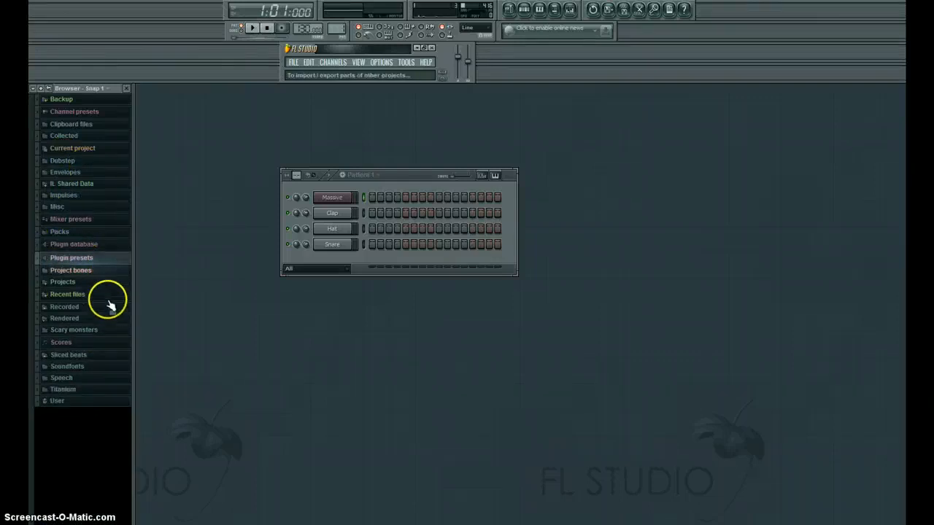
Browse the VENGEANCE ESSENTIAL CLUB SOUNDS vol-1 pack and its VVE1 vocal folders under Packs, collapsing them when finished
{"action": "left_click", "coordinate": [91, 232]}
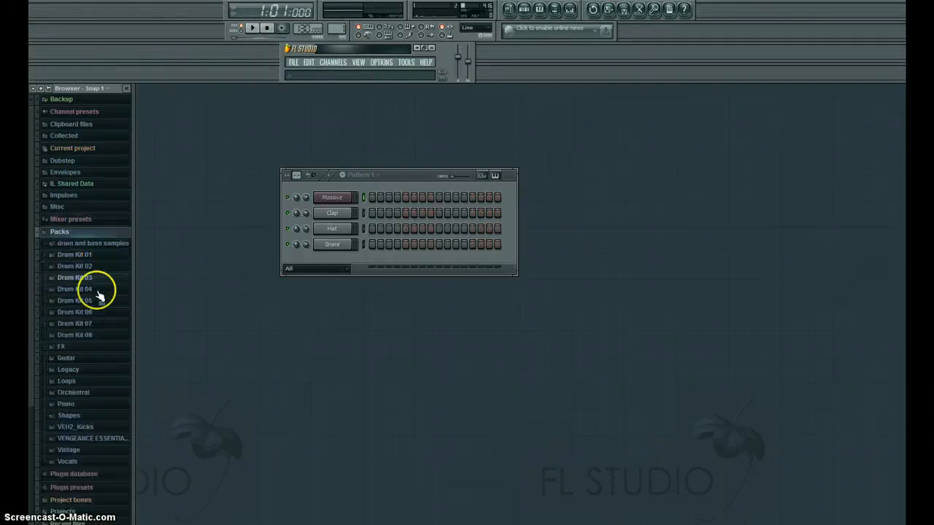
{"action": "scroll", "coordinate": [108, 423], "scroll_direction": "down", "scroll_amount": 3}
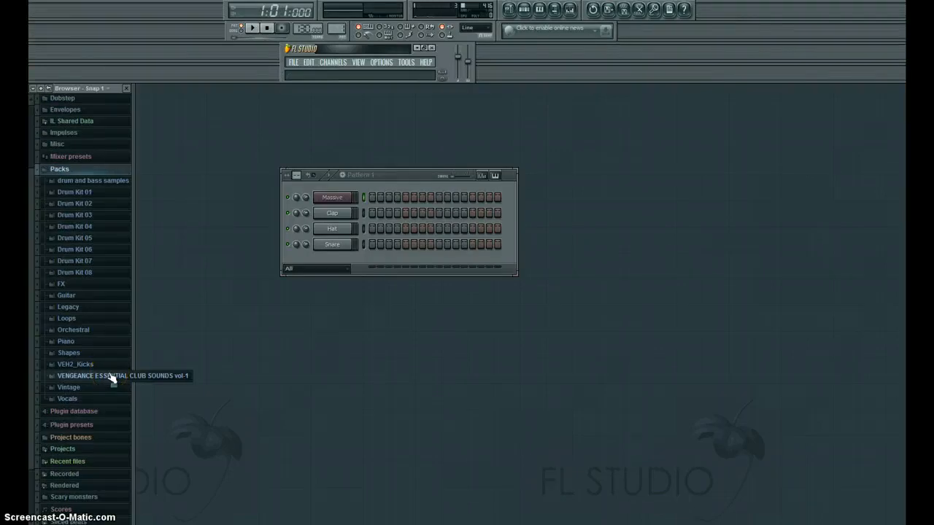
{"action": "left_click", "coordinate": [108, 373]}
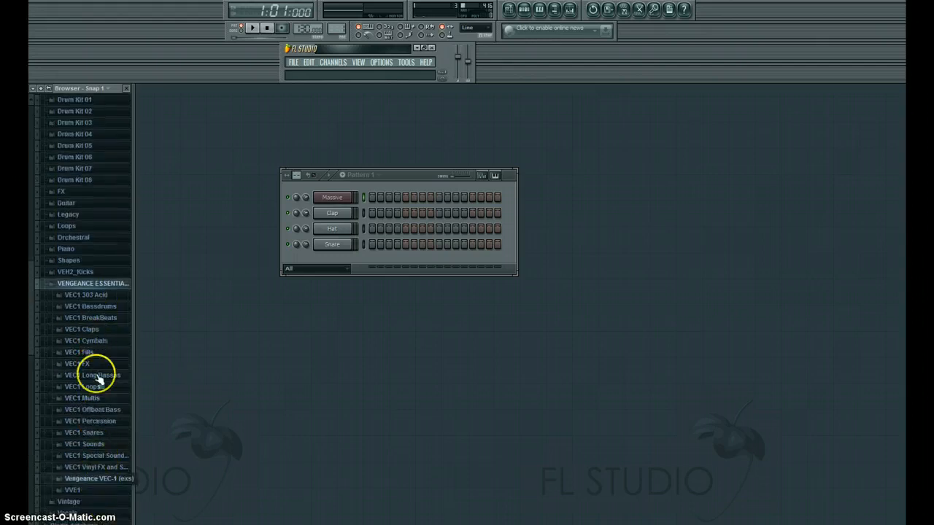
{"action": "left_click", "coordinate": [79, 490]}
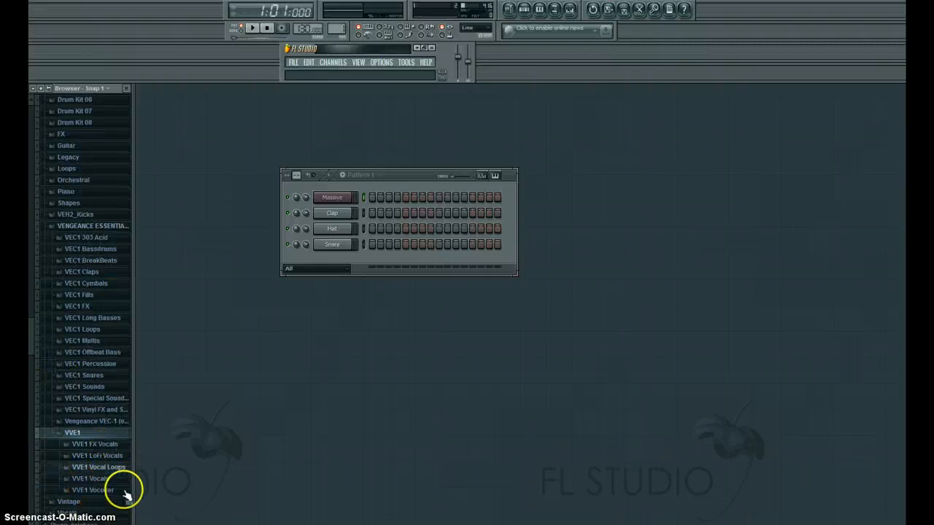
{"action": "left_click", "coordinate": [73, 432]}
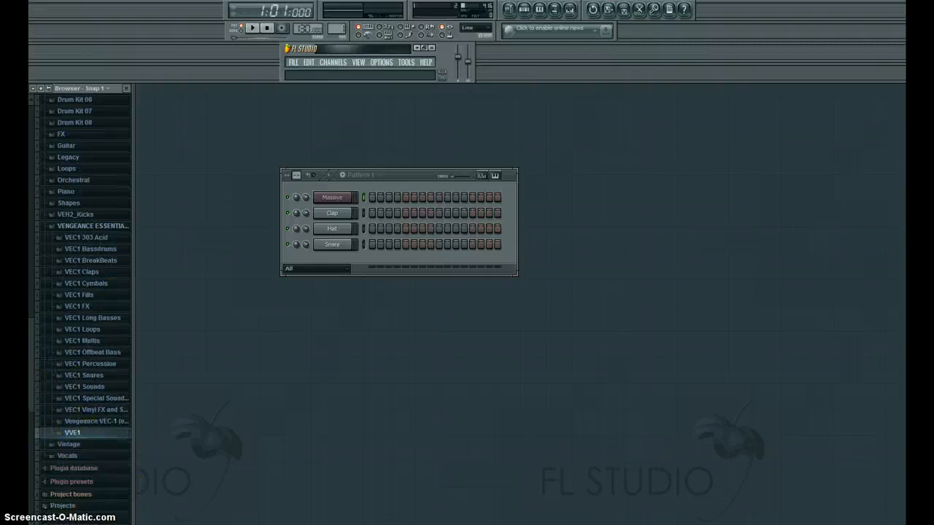
{"action": "scroll", "coordinate": [83, 254], "scroll_direction": "up", "scroll_amount": 3}
{"action": "left_click", "coordinate": [88, 267]}
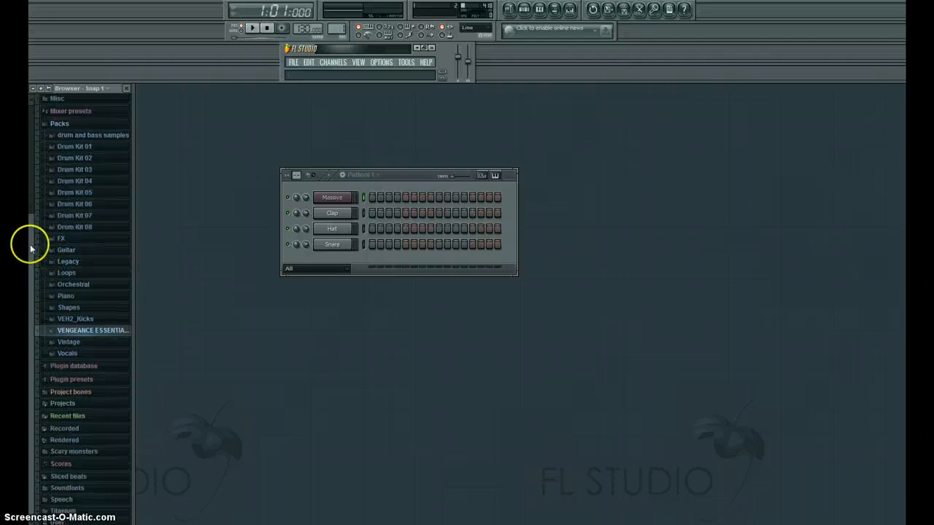
Audition distortedkick5 and distortedkick2 from the DistortedKicks1 folder of the drum and bass samples, and collapse that kicks folder
{"action": "scroll", "coordinate": [32, 233], "scroll_direction": "up", "scroll_amount": 4}
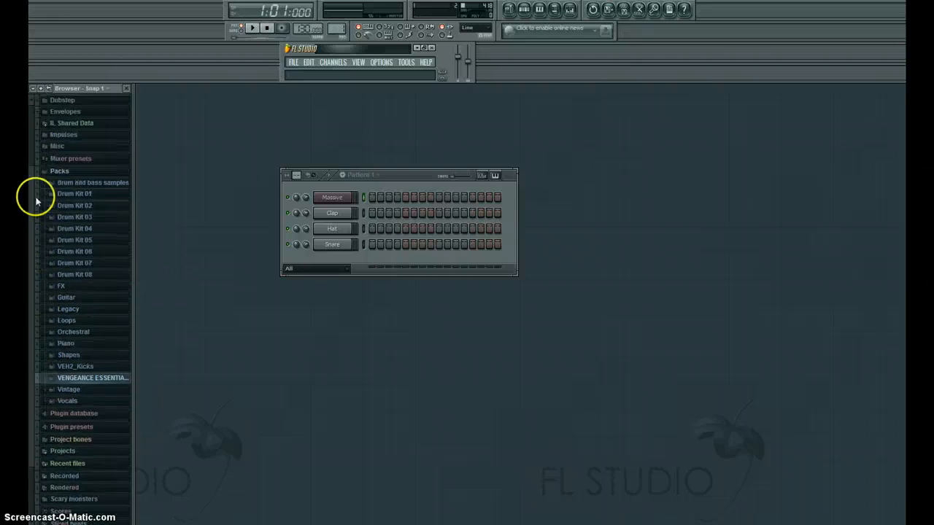
{"action": "left_click", "coordinate": [91, 183]}
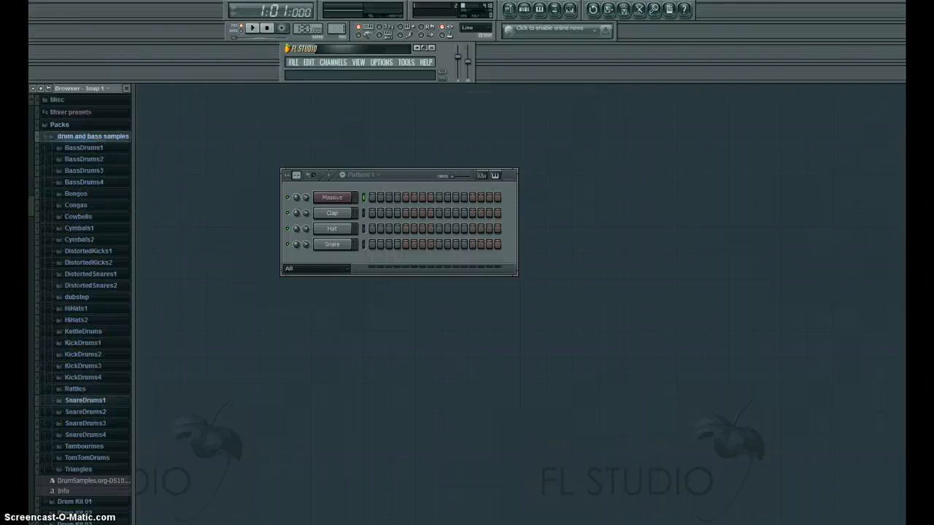
{"action": "left_click", "coordinate": [104, 250]}
{"action": "left_click", "coordinate": [104, 152]}
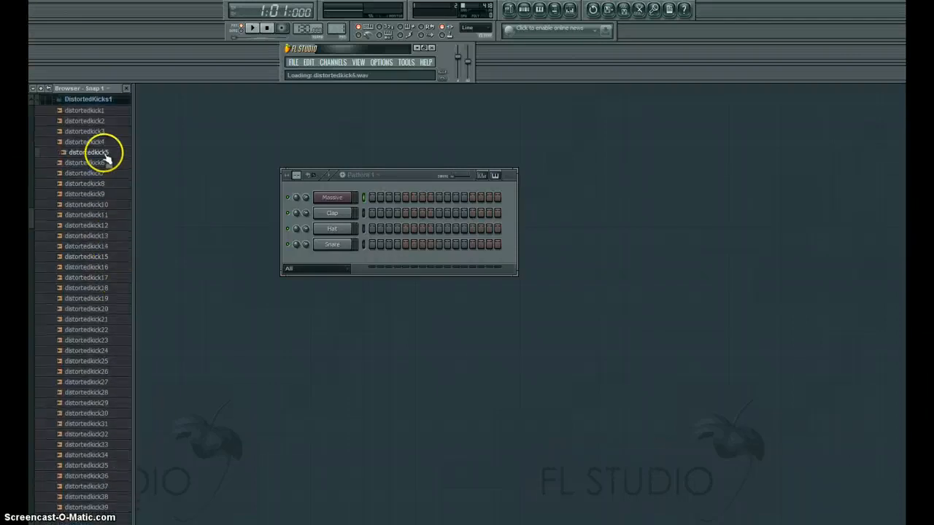
{"action": "left_click", "coordinate": [104, 100]}
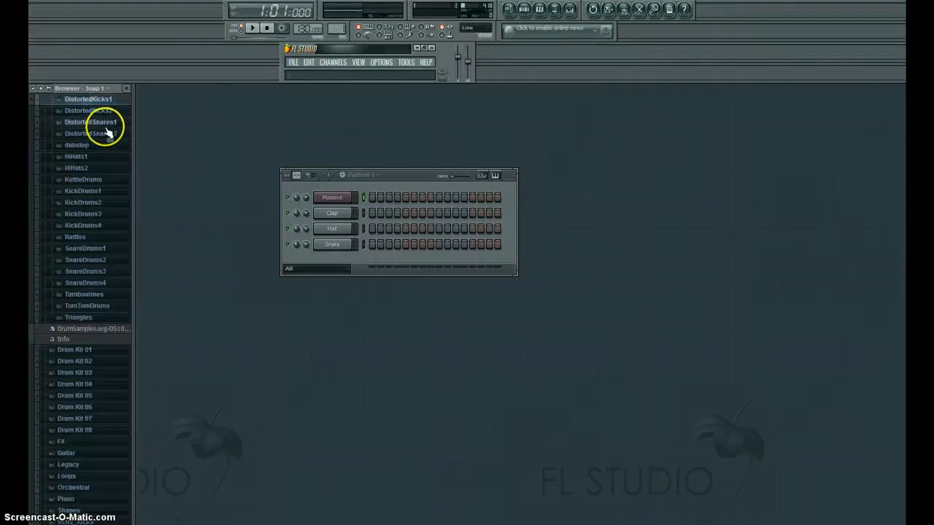
{"action": "left_click", "coordinate": [100, 99]}
{"action": "left_click", "coordinate": [105, 110]}
{"action": "left_click", "coordinate": [105, 121]}
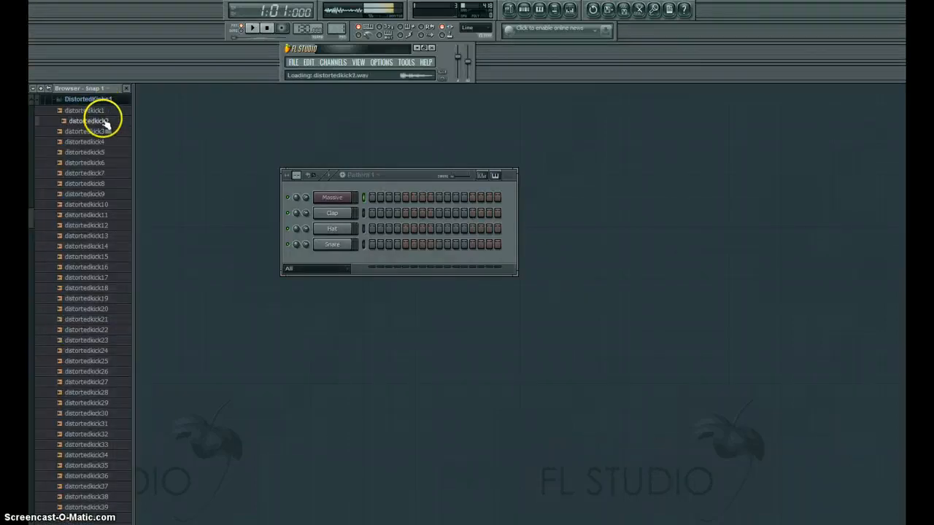
{"action": "left_click", "coordinate": [100, 98]}
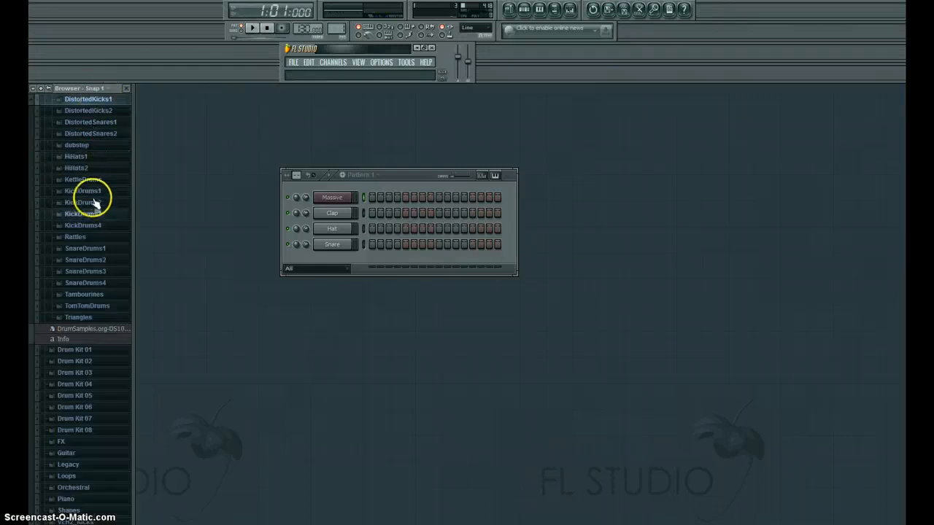
Audition kickdrum3 from the KickDrums1 folder of the drum and bass samples and collapse that folder
{"action": "scroll", "coordinate": [94, 205], "scroll_direction": "up", "scroll_amount": 3}
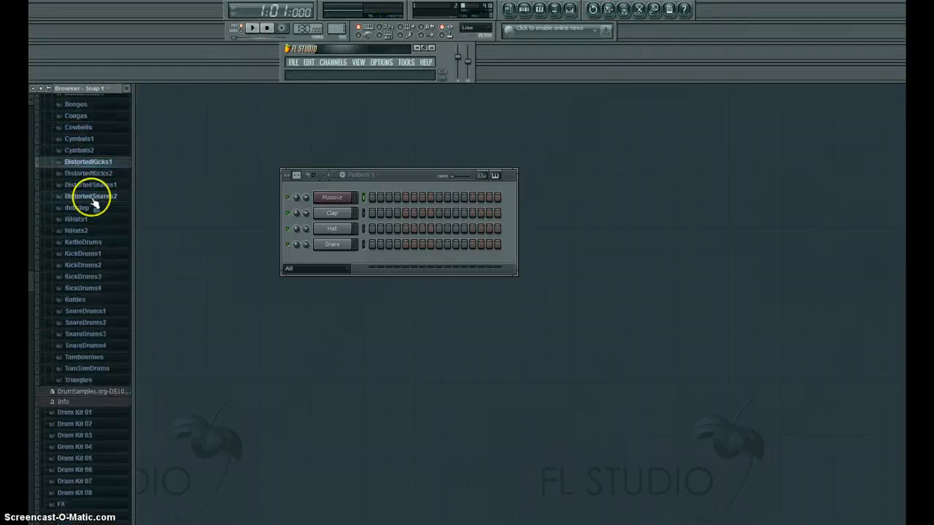
{"action": "scroll", "coordinate": [93, 204], "scroll_direction": "up", "scroll_amount": 5}
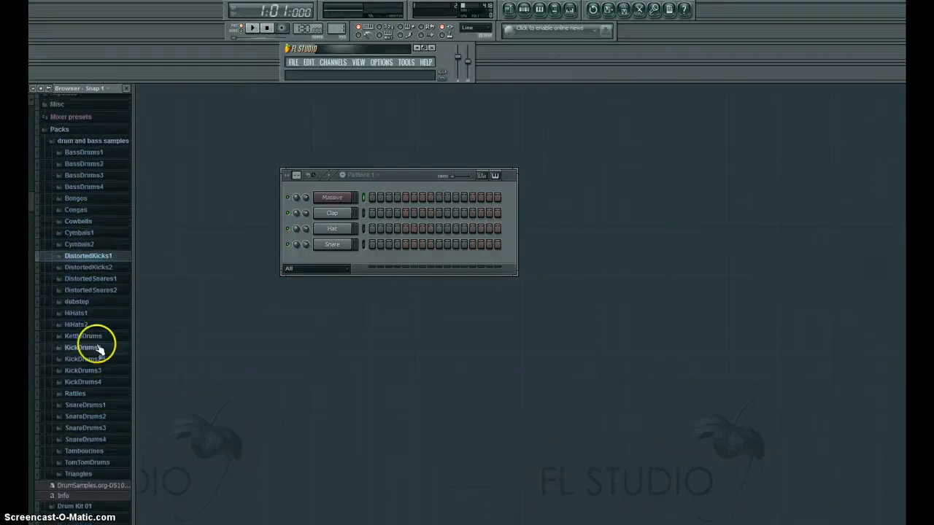
{"action": "left_click", "coordinate": [99, 349]}
{"action": "left_click", "coordinate": [82, 129]}
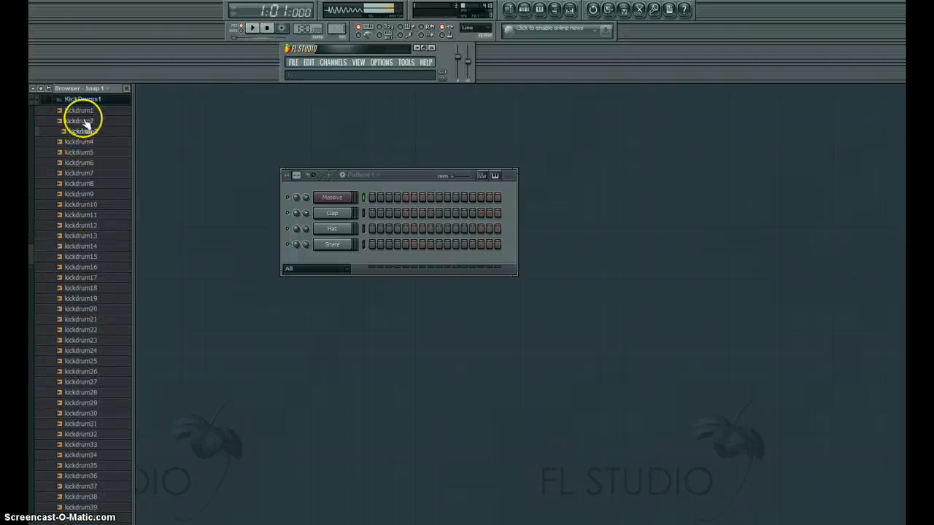
{"action": "left_click", "coordinate": [88, 99]}
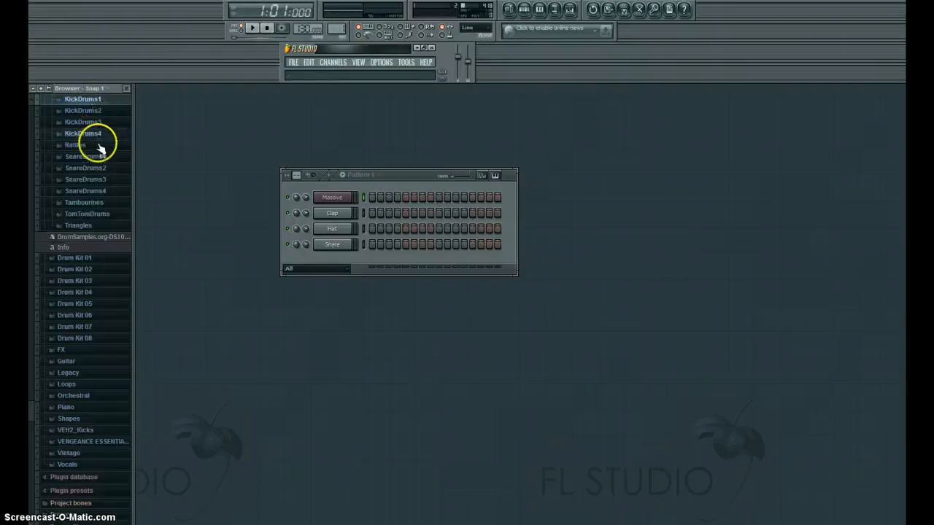
Collapse the drum and bass samples folder and the Packs folder
{"action": "scroll", "coordinate": [96, 175], "scroll_direction": "up", "scroll_amount": 15}
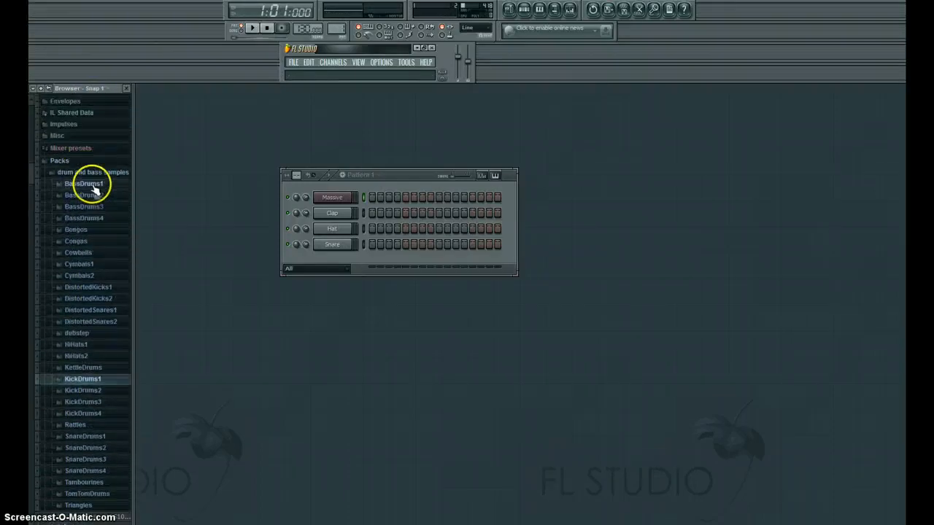
{"action": "left_click", "coordinate": [74, 172]}
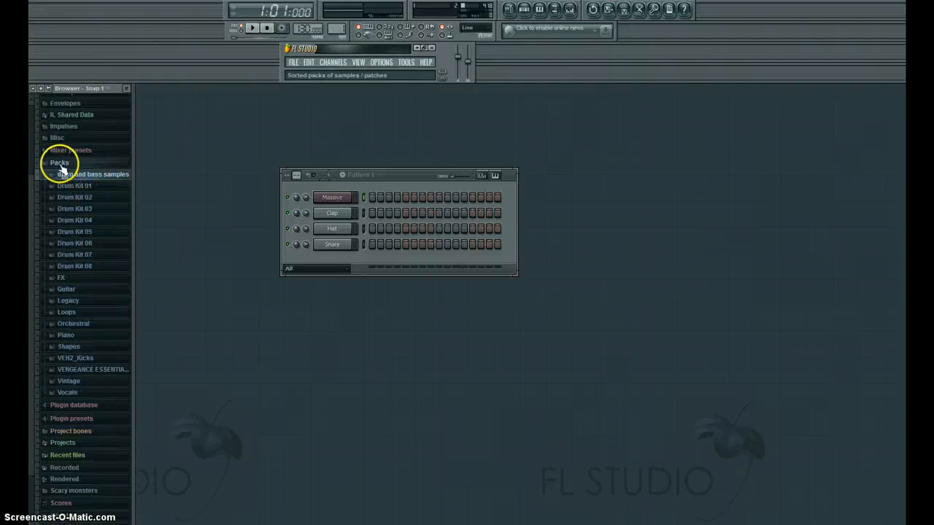
{"action": "left_click", "coordinate": [62, 167]}
Expand the Dubstep folder and the nested WAV_Urban_Dance_Vocals folders inside it
{"action": "left_click", "coordinate": [66, 164]}
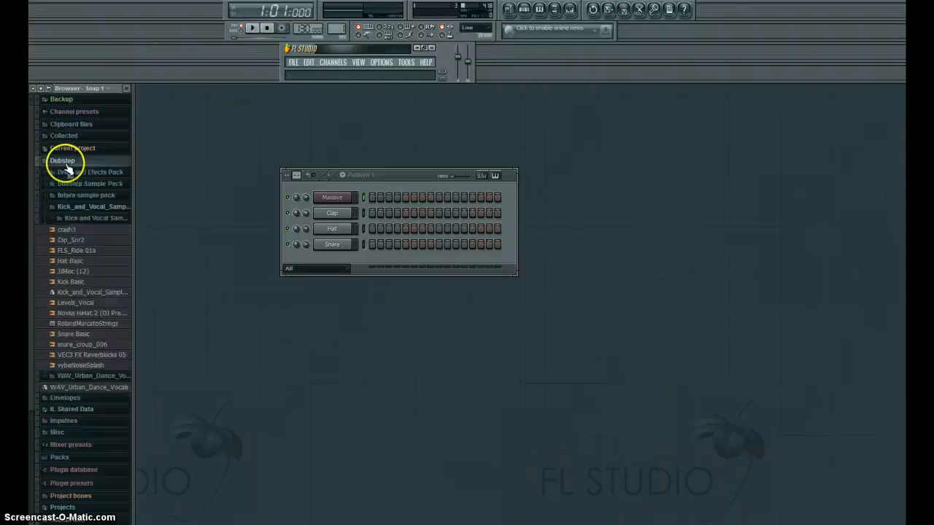
{"action": "left_click", "coordinate": [97, 379]}
{"action": "left_click", "coordinate": [98, 377]}
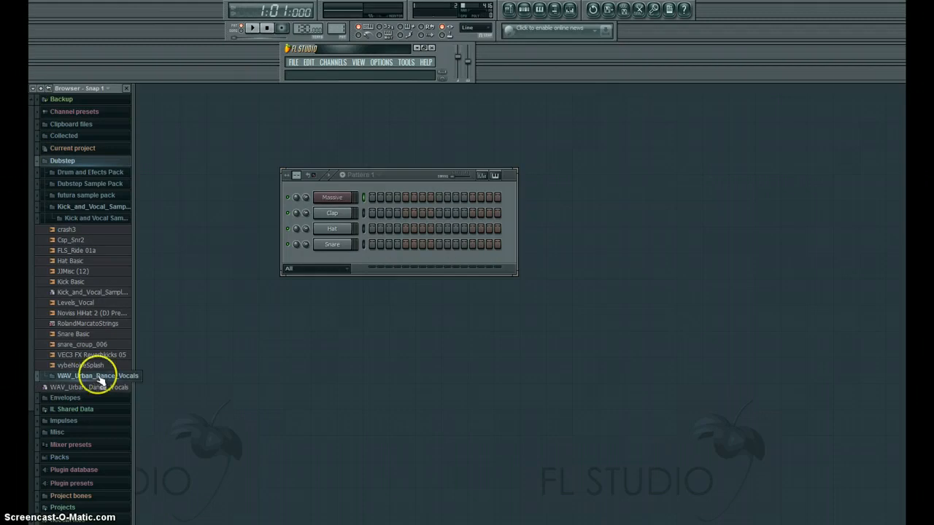
{"action": "left_click", "coordinate": [98, 386]}
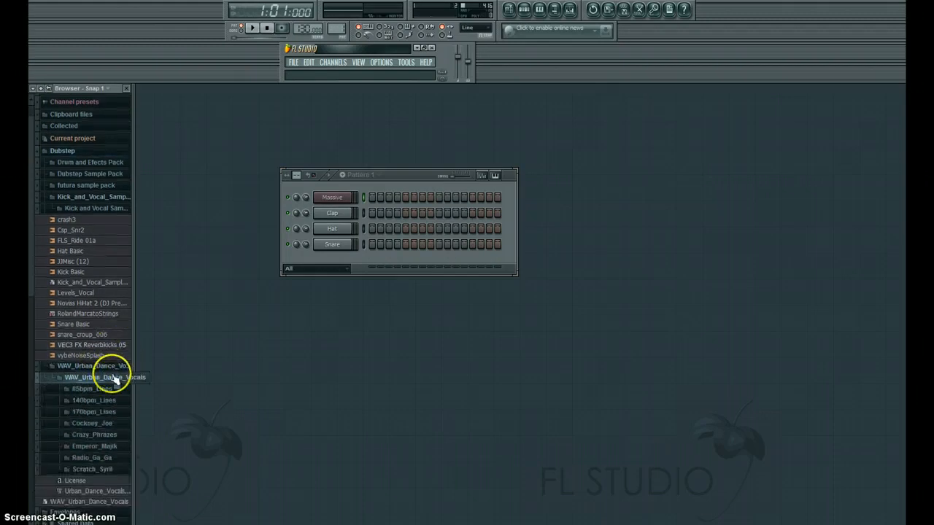
{"action": "scroll", "coordinate": [115, 378], "scroll_direction": "down", "scroll_amount": 2}
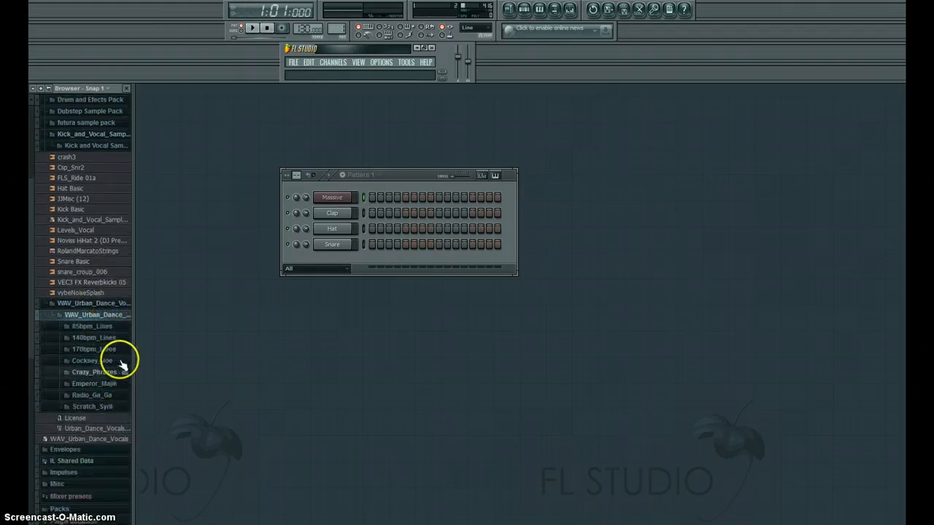
Audition vocal samples from the Crazy_Phrazes folder, including Random_Prases_003 and Random_Prases_007, and collapse the folder
{"action": "left_click", "coordinate": [121, 372]}
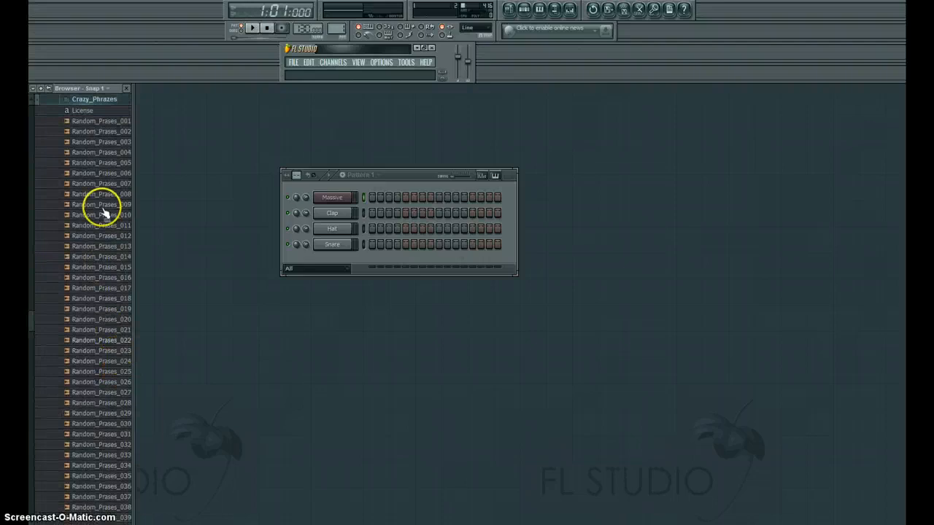
{"action": "left_click", "coordinate": [129, 153]}
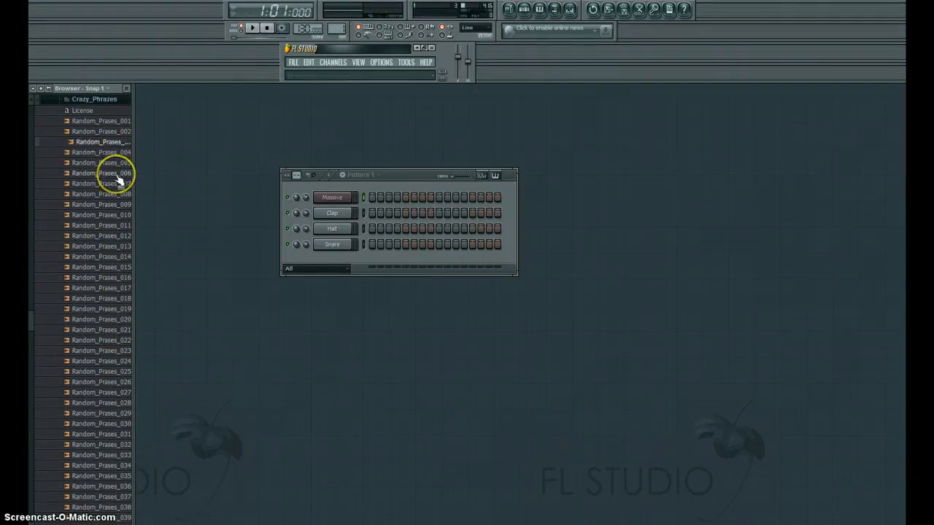
{"action": "left_click", "coordinate": [117, 177]}
{"action": "left_click", "coordinate": [116, 184]}
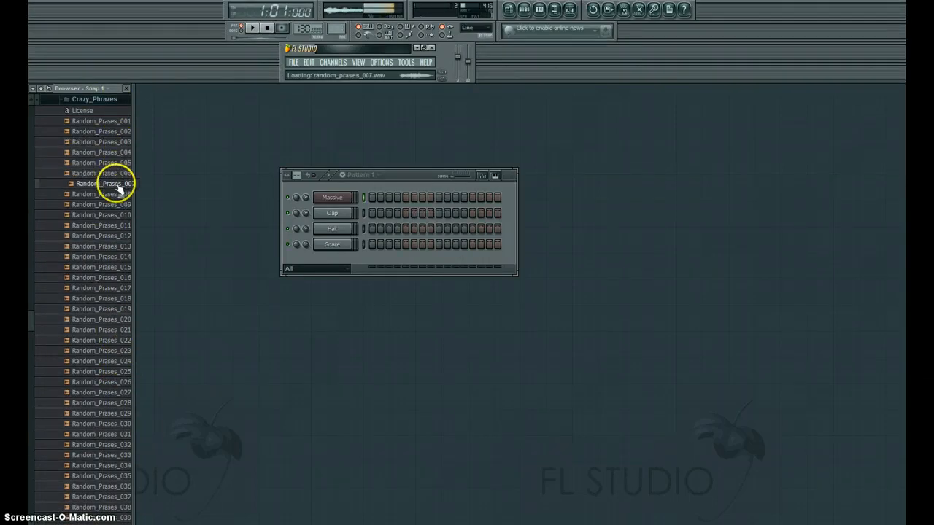
{"action": "left_click", "coordinate": [94, 89]}
{"action": "left_click", "coordinate": [68, 100]}
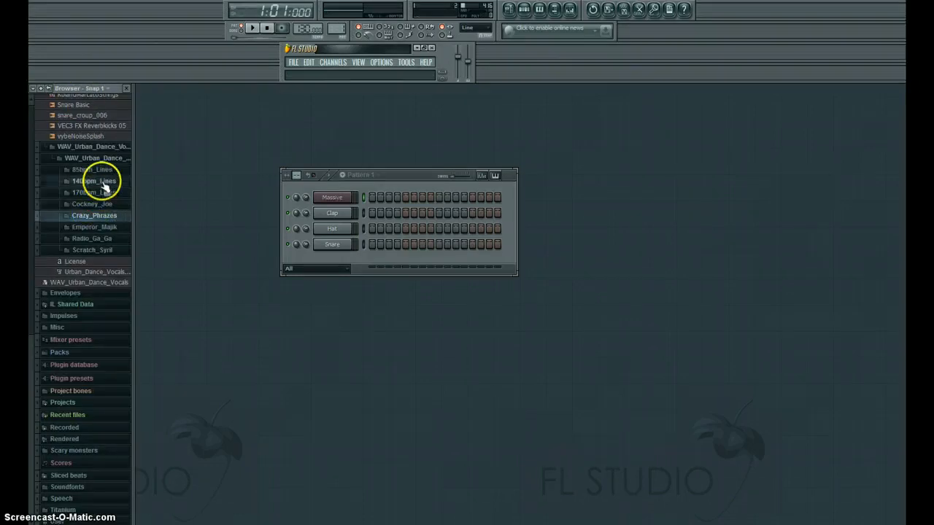
Audition 140bpm_Line_006, 140bpm_Line_005 and 140bpm_Line_004 from the 140bpm_Lines vocal folder
{"action": "left_click", "coordinate": [104, 184]}
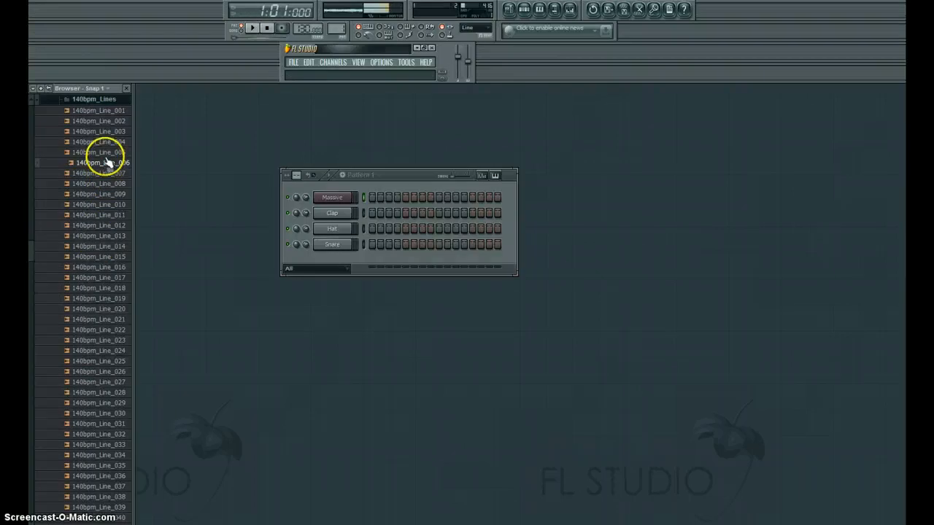
{"action": "left_click", "coordinate": [106, 153]}
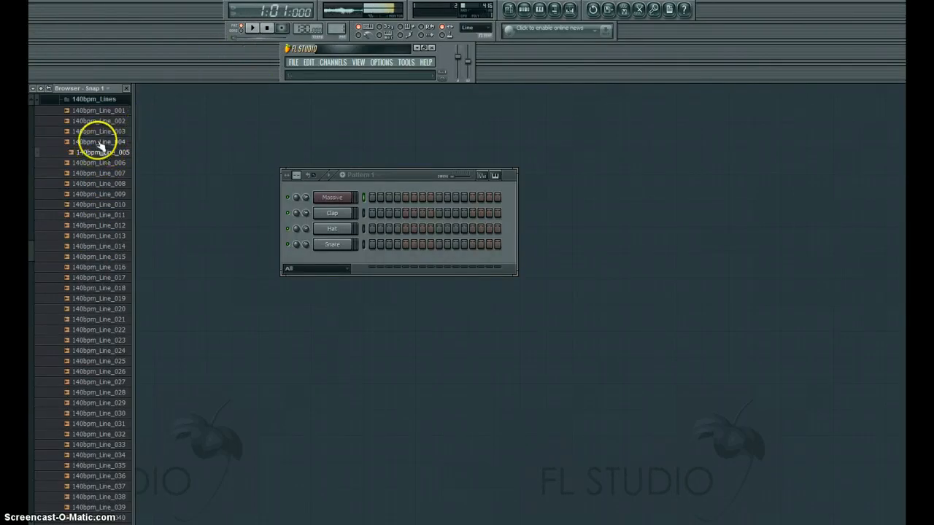
{"action": "left_click", "coordinate": [268, 30]}
{"action": "left_click", "coordinate": [85, 142]}
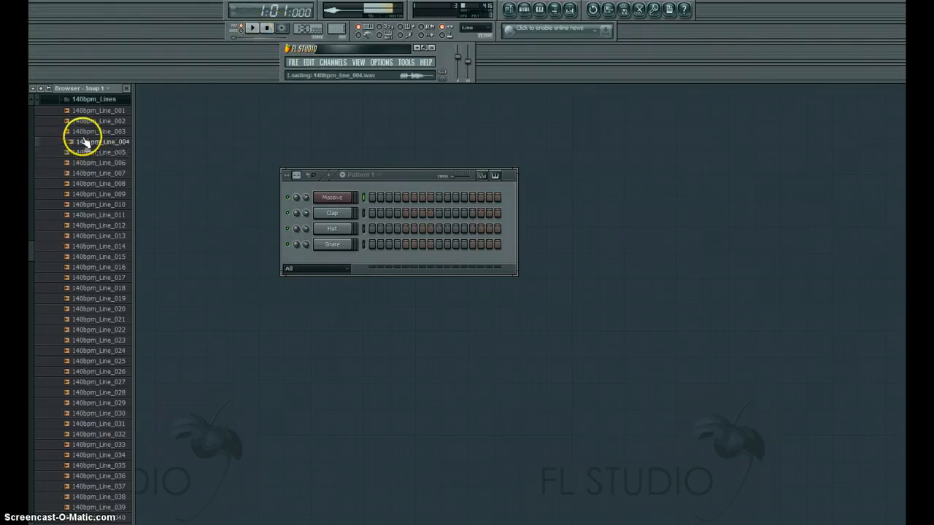
Audition 140bpm_Line_003 and 140bpm_Line_002, stop playback, and collapse the 140bpm_Lines folder
{"action": "left_click", "coordinate": [97, 132]}
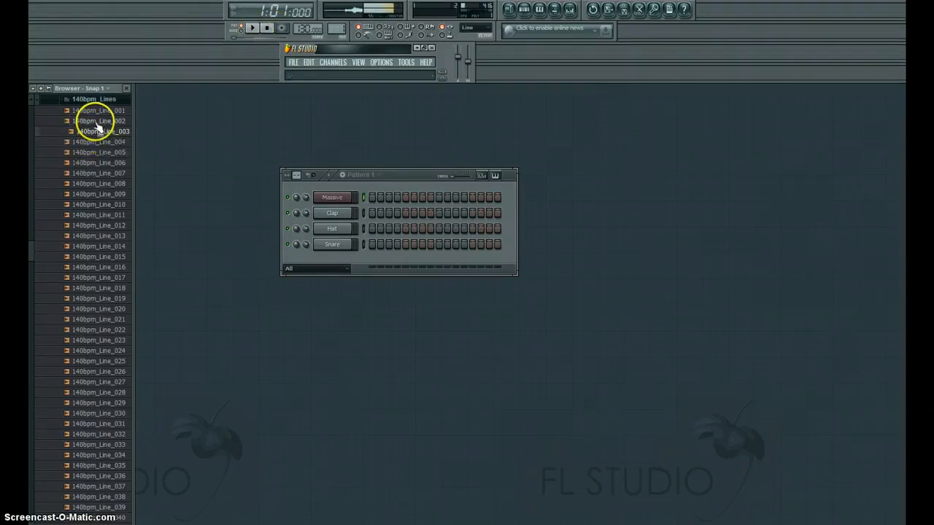
{"action": "left_click", "coordinate": [96, 121]}
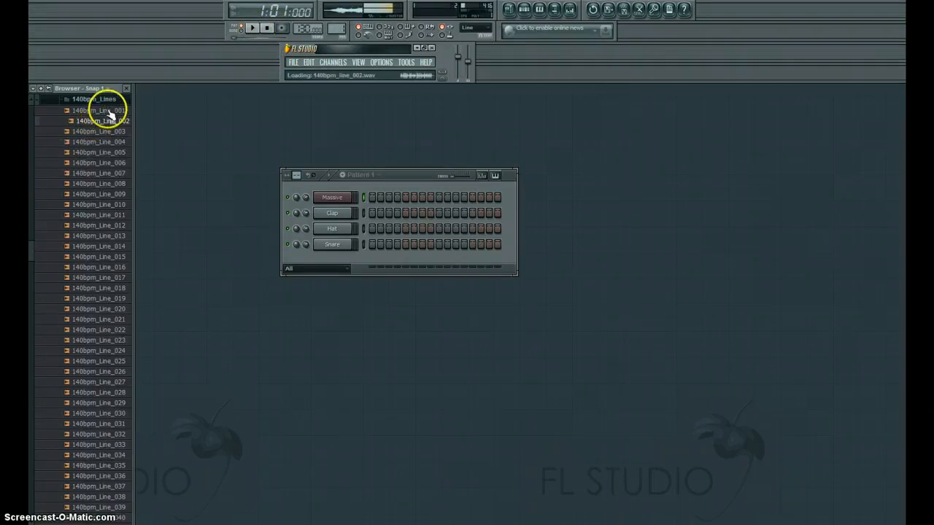
{"action": "left_click", "coordinate": [267, 28]}
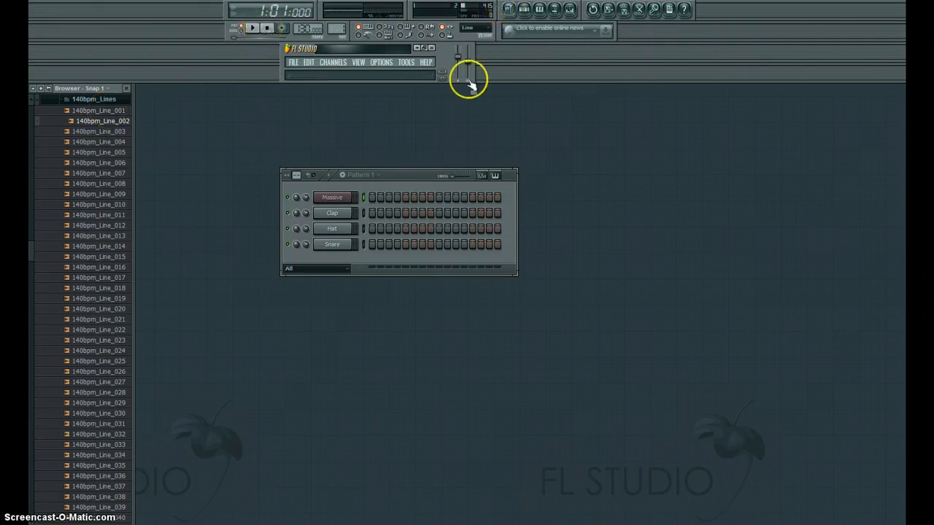
{"action": "left_click", "coordinate": [100, 100]}
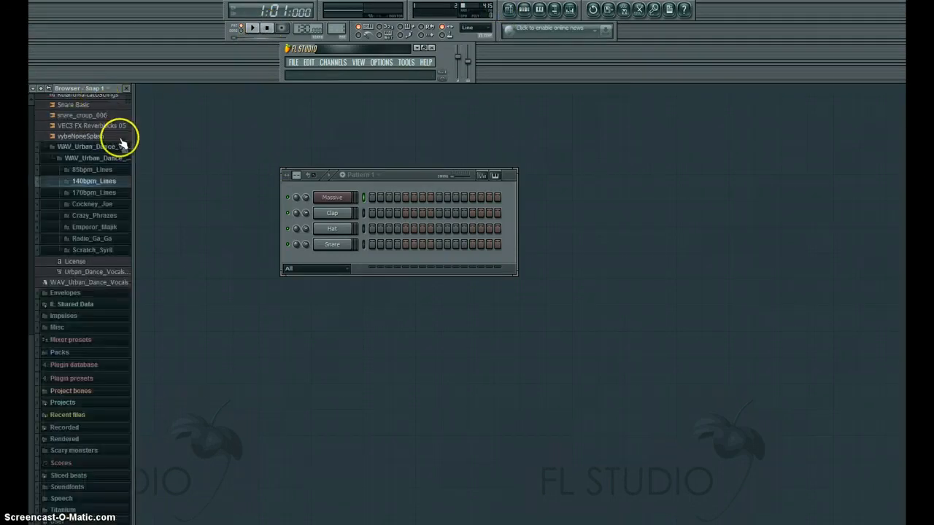
Add the Kick Basic sample from the Dubstep folder as a new channel and delete the Massive channel
{"action": "scroll", "coordinate": [116, 129], "scroll_direction": "up", "scroll_amount": 5}
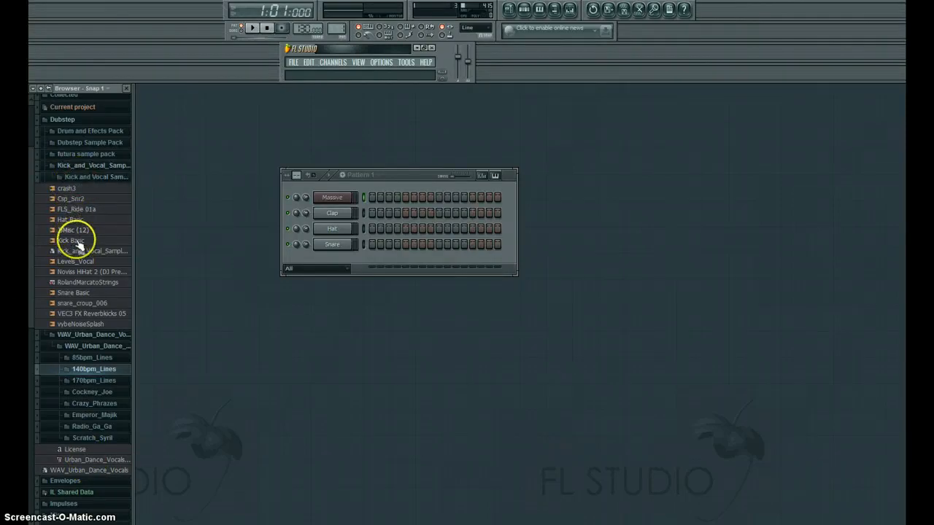
{"action": "left_click_drag", "start_coordinate": [73, 240], "coordinate": [333, 197]}
{"action": "right_click", "coordinate": [334, 211]}
{"action": "left_click", "coordinate": [408, 343]}
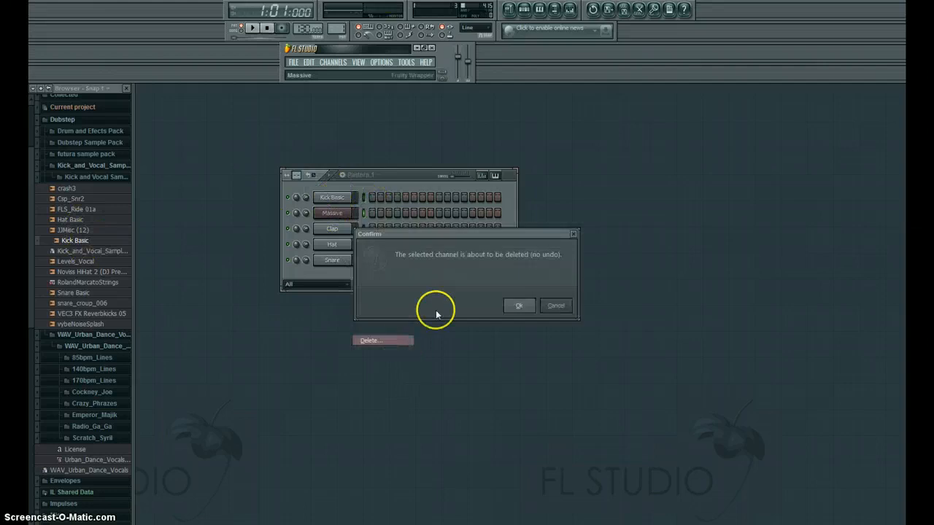
{"action": "left_click", "coordinate": [521, 307]}
Enable step 1 of the Kick Basic channel and play the pattern briefly
{"action": "left_click", "coordinate": [371, 198]}
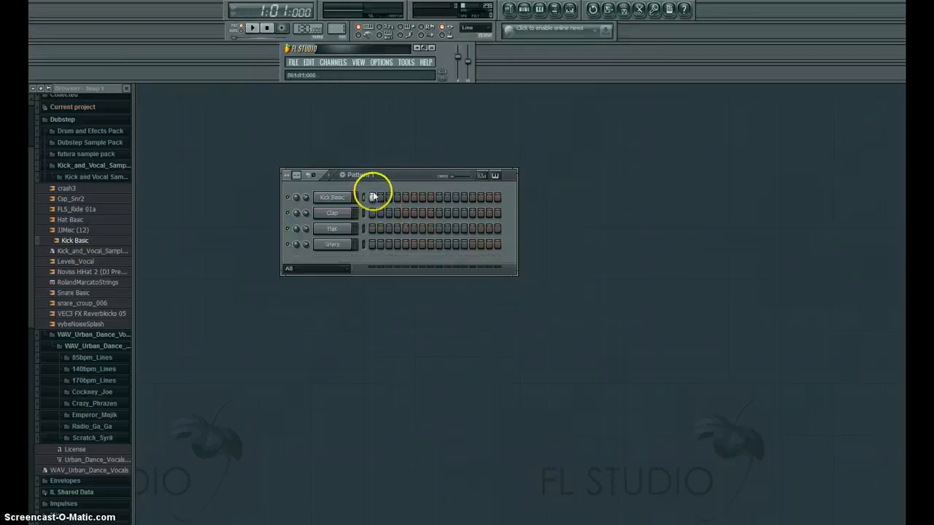
{"action": "left_click", "coordinate": [252, 27]}
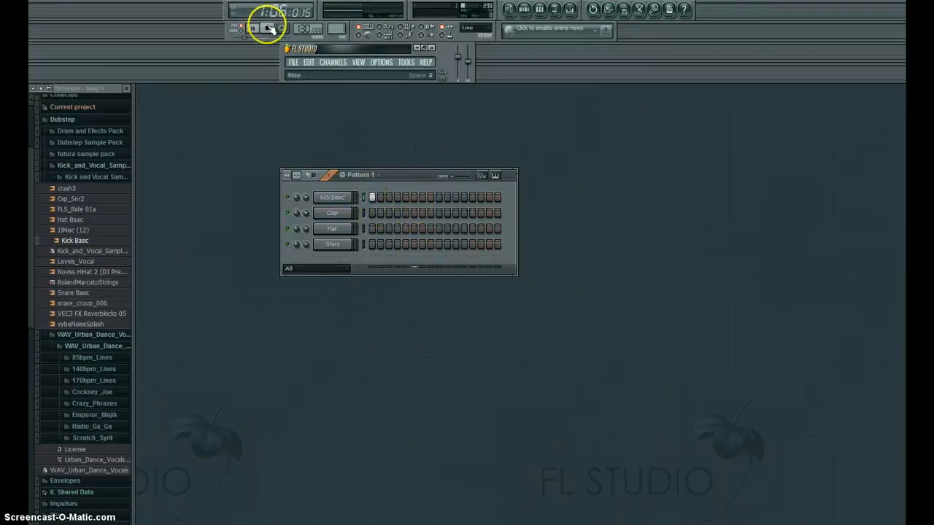
{"action": "left_click", "coordinate": [269, 28]}
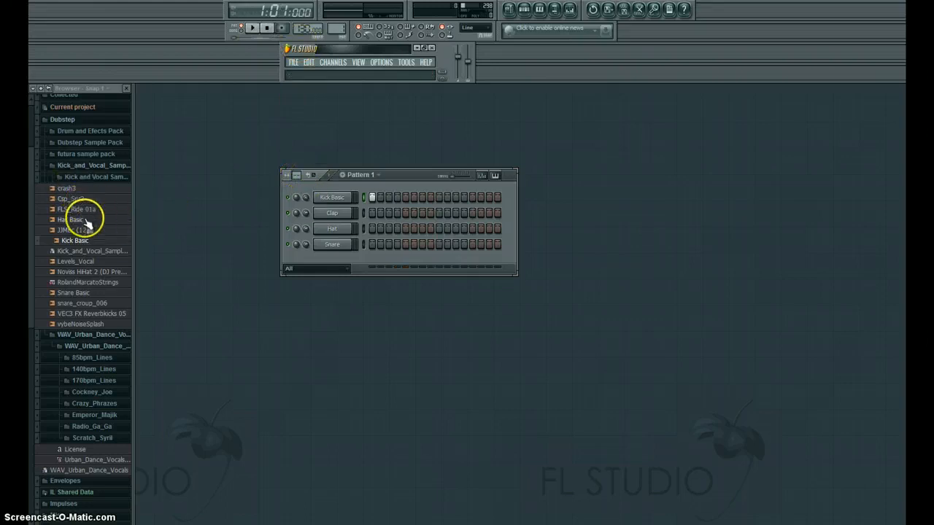
Audition the Snare Basic sample and load it into the Clap channel in place of the clap
{"action": "left_click", "coordinate": [83, 294]}
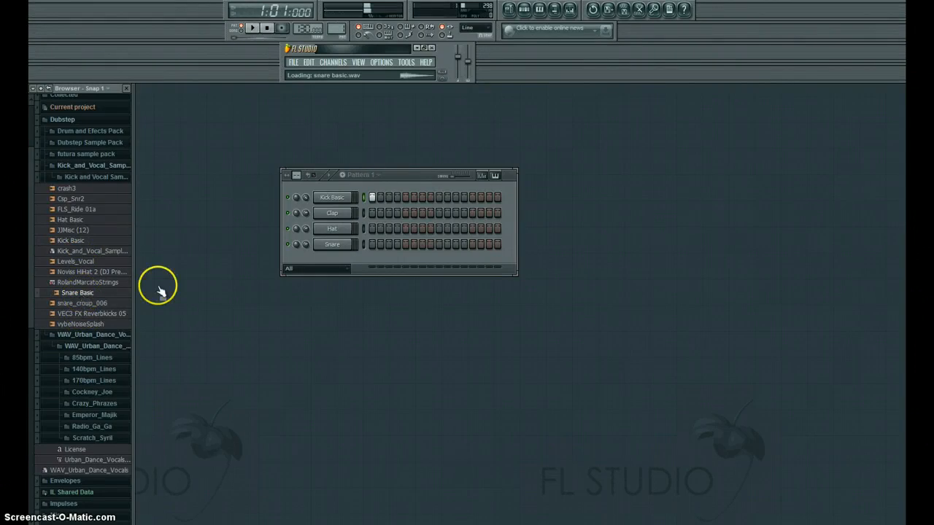
{"action": "left_click_drag", "start_coordinate": [160, 291], "coordinate": [333, 211]}
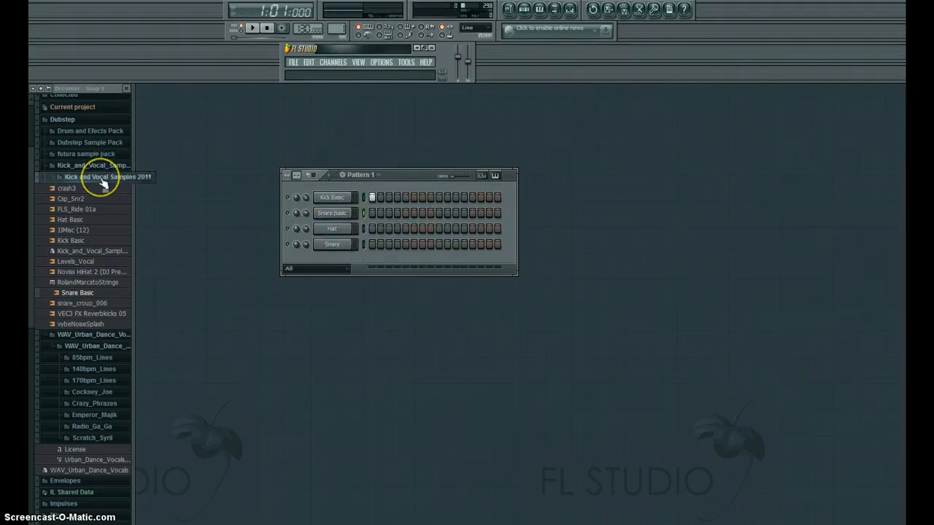
Add the Kik sample from the Kick and Vocal Samples 2011 folder as a channel with step 1 enabled, and play the pattern
{"action": "left_click", "coordinate": [103, 177]}
{"action": "left_click", "coordinate": [102, 177]}
{"action": "left_click", "coordinate": [70, 178]}
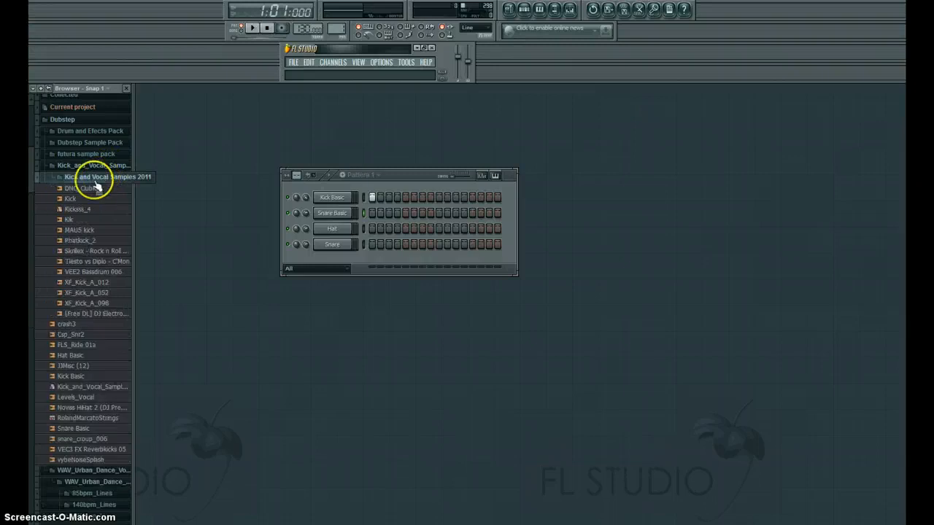
{"action": "left_click_drag", "start_coordinate": [91, 188], "coordinate": [340, 191]}
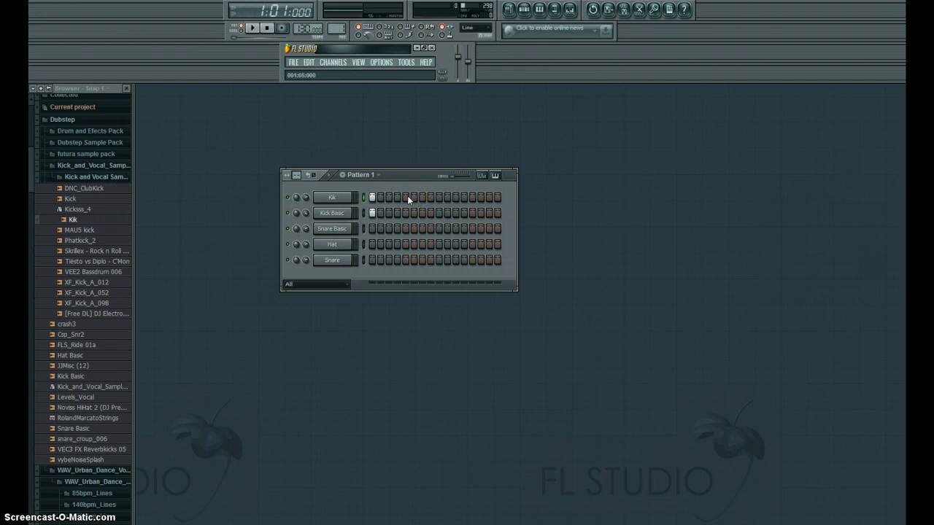
{"action": "left_click", "coordinate": [260, 31]}
{"action": "left_click", "coordinate": [267, 31]}
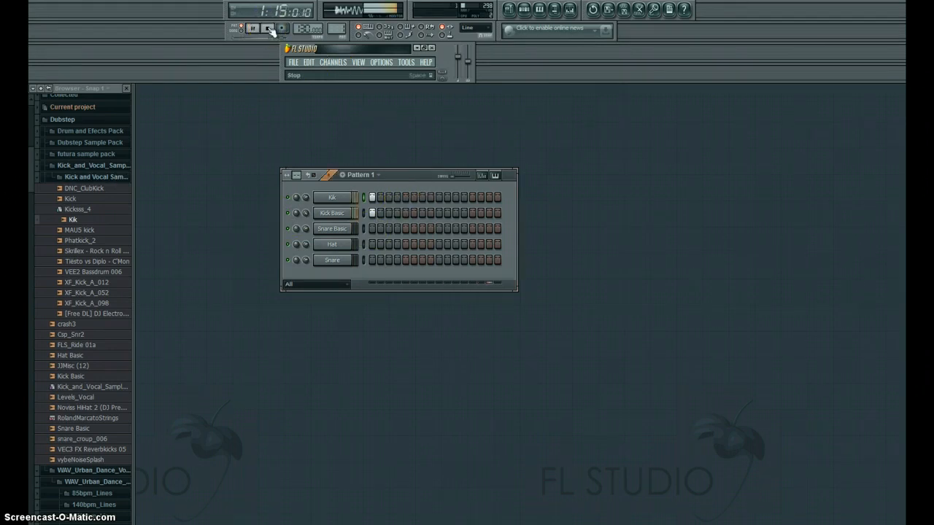
Set the project tempo to 140 BPM and reposition the step sequencer window closer to the browser
{"action": "left_click", "coordinate": [307, 28]}
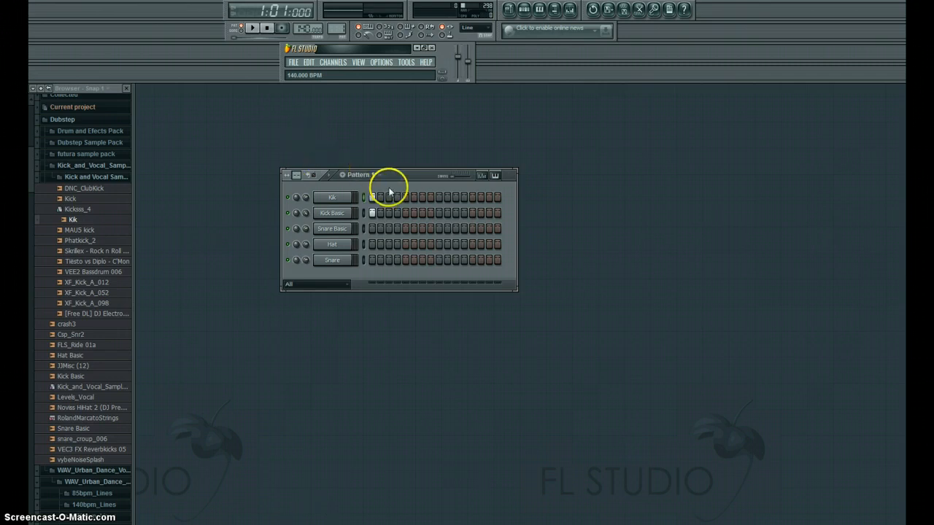
{"action": "left_click_drag", "start_coordinate": [394, 175], "coordinate": [363, 153]}
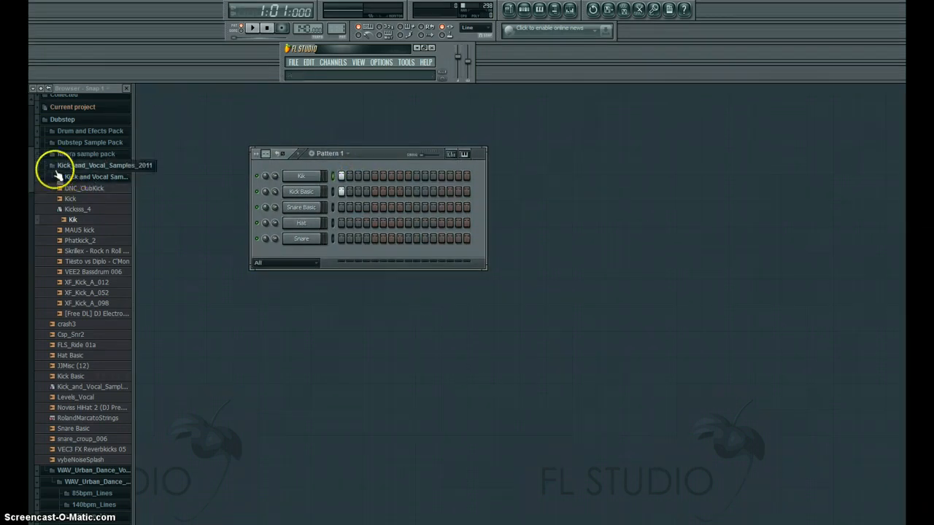
Audition the kick samples XF_Kick_A_012, XF_Kick_A_052, XF_Kick_A_098 and VEE2 Bassdrum 006
{"action": "left_click", "coordinate": [65, 178]}
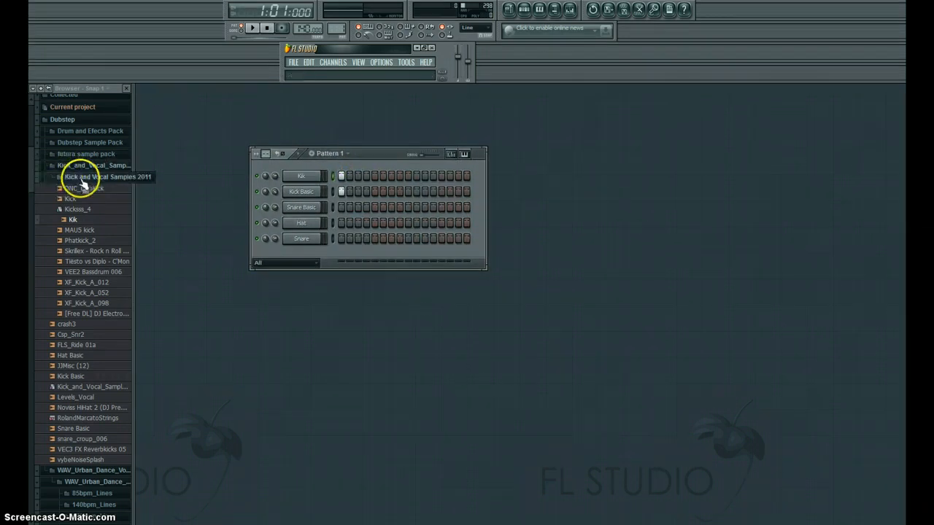
{"action": "left_click", "coordinate": [107, 282]}
{"action": "left_click", "coordinate": [106, 292]}
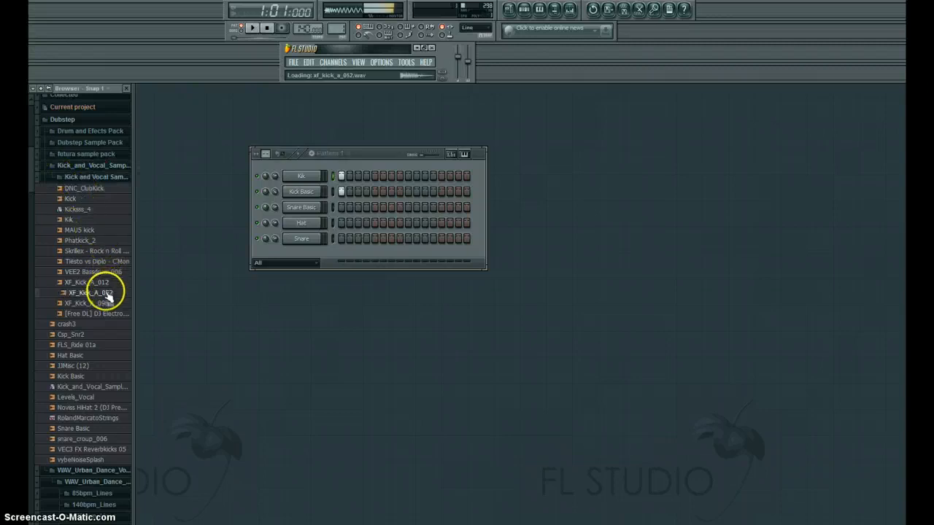
{"action": "left_click", "coordinate": [106, 303]}
{"action": "left_click", "coordinate": [108, 272]}
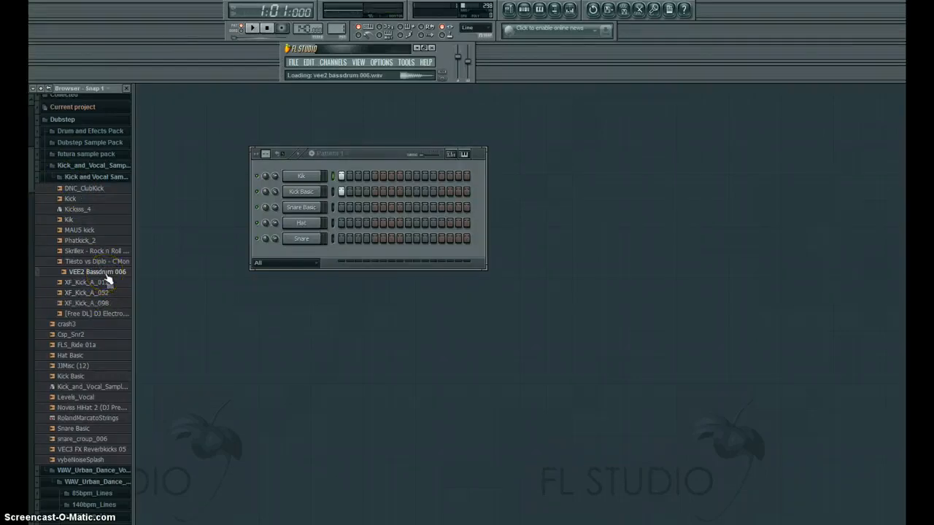
Add VEE2 Bassdrum 006 as a channel with step 1 enabled, and extend the step grid to 32 steps
{"action": "left_click_drag", "start_coordinate": [106, 279], "coordinate": [328, 162]}
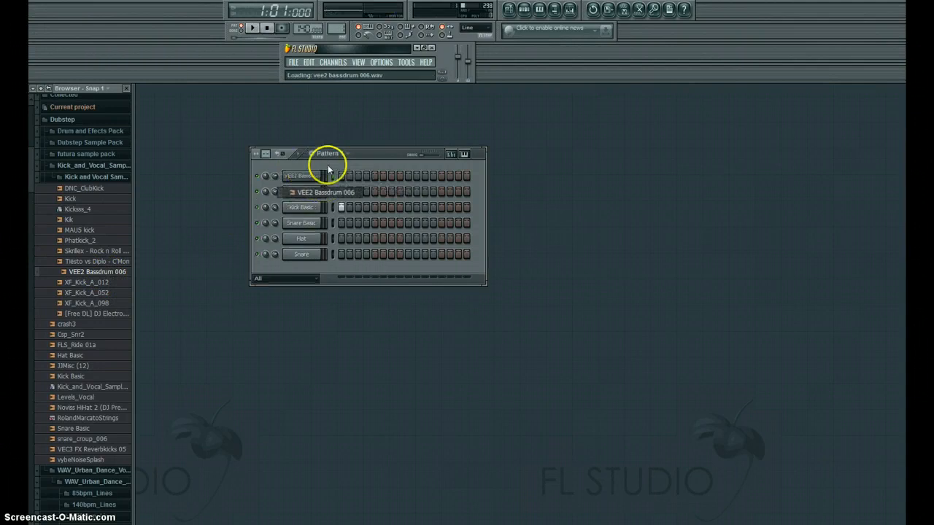
{"action": "left_click", "coordinate": [340, 176]}
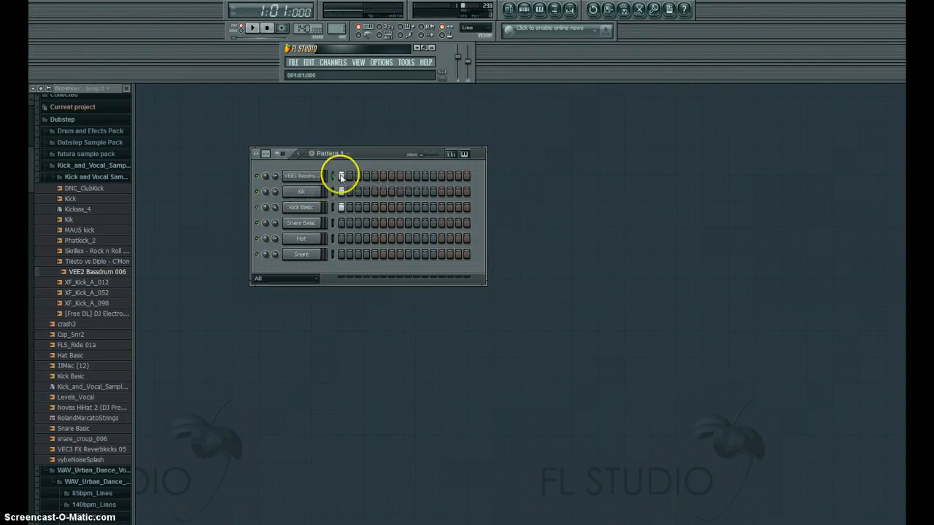
{"action": "left_click", "coordinate": [264, 151]}
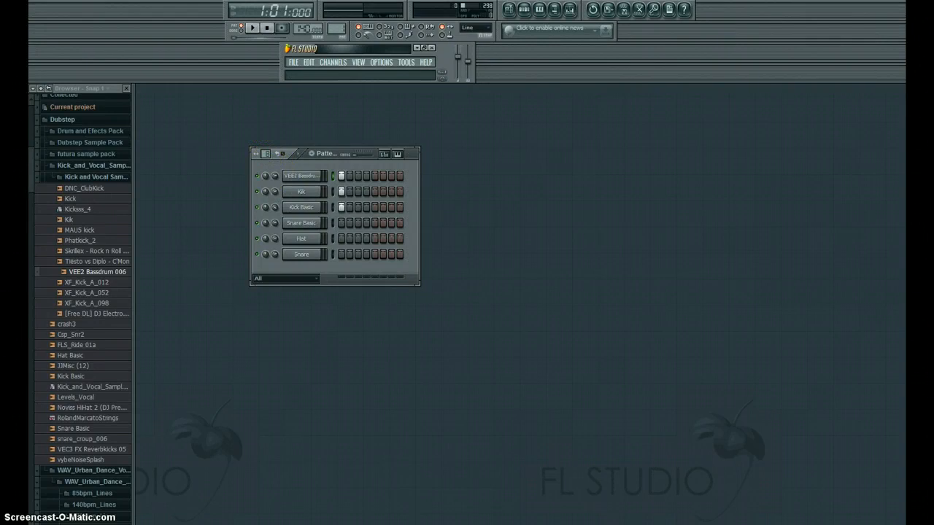
{"action": "left_click", "coordinate": [264, 151]}
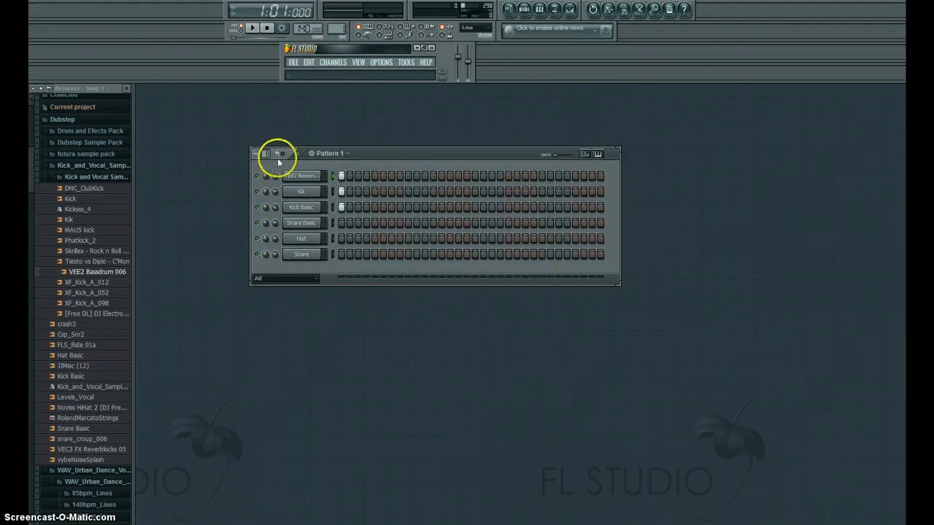
Enable steps 9 and 15 on the VEE2 Bassdrum, Kik and Kick Basic channels
{"action": "left_click", "coordinate": [409, 175]}
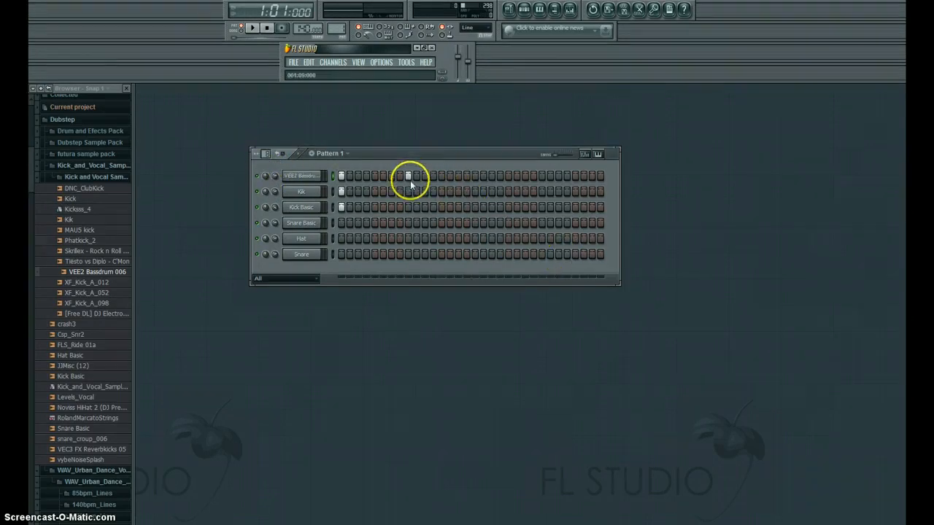
{"action": "left_click", "coordinate": [408, 191]}
{"action": "left_click", "coordinate": [408, 207]}
{"action": "left_click", "coordinate": [475, 176]}
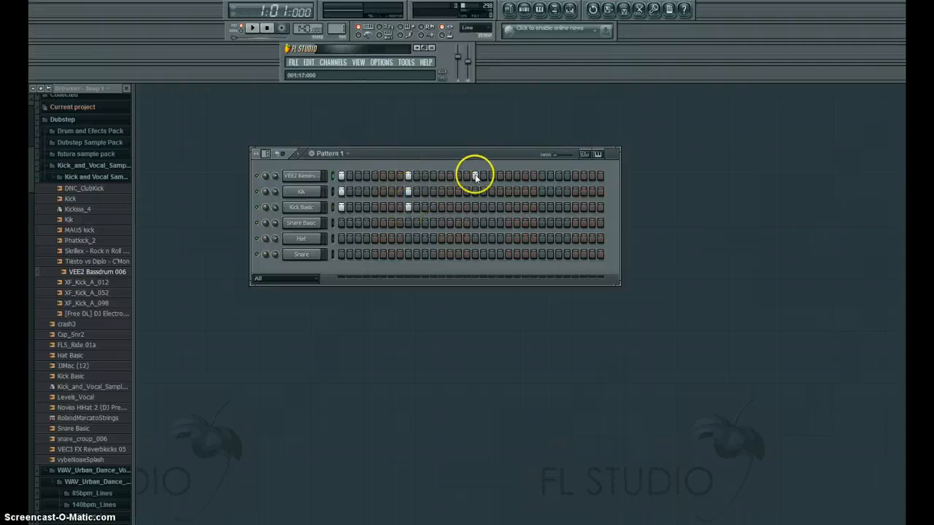
{"action": "left_click", "coordinate": [475, 176]}
{"action": "left_click", "coordinate": [458, 176]}
{"action": "left_click", "coordinate": [458, 191]}
{"action": "left_click", "coordinate": [458, 207]}
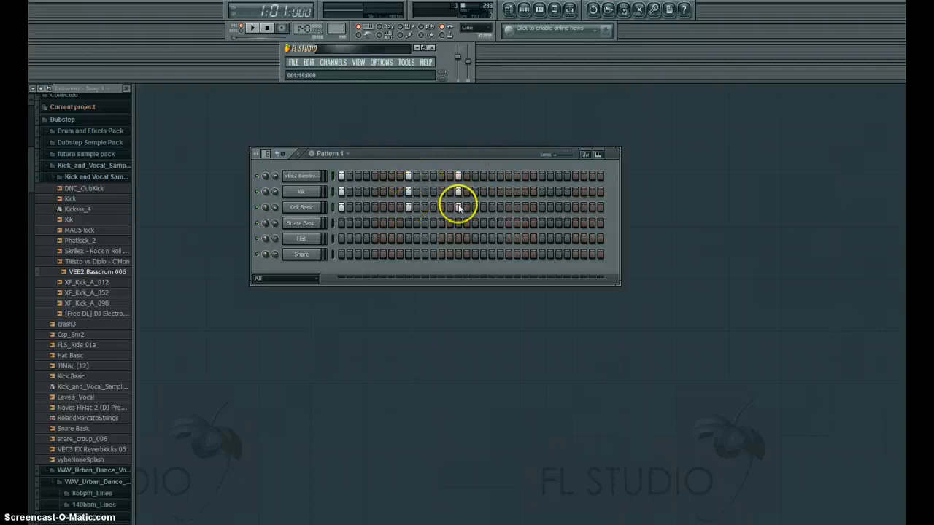
Enable steps 21, 29 and 31 on the VEE2 Bassdrum, Kik and Kick Basic channels
{"action": "left_click", "coordinate": [509, 176]}
{"action": "left_click", "coordinate": [508, 191]}
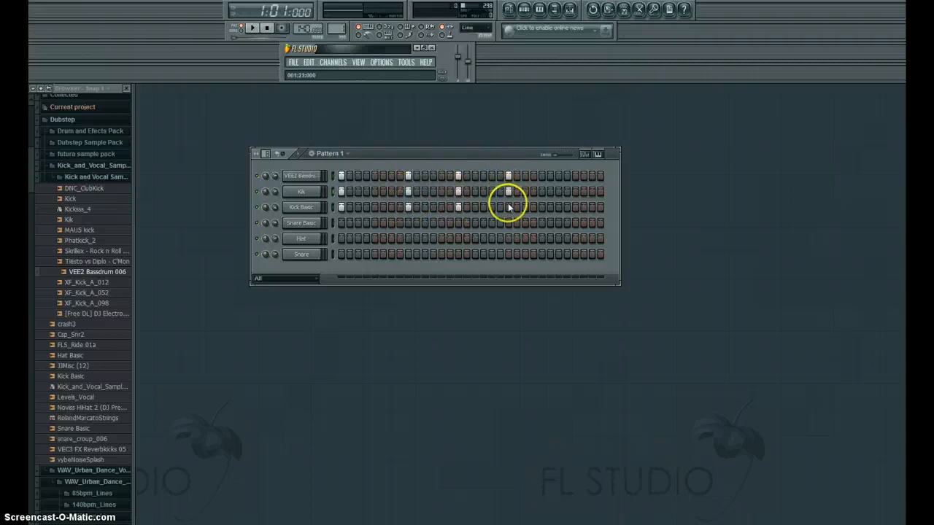
{"action": "left_click", "coordinate": [575, 176]}
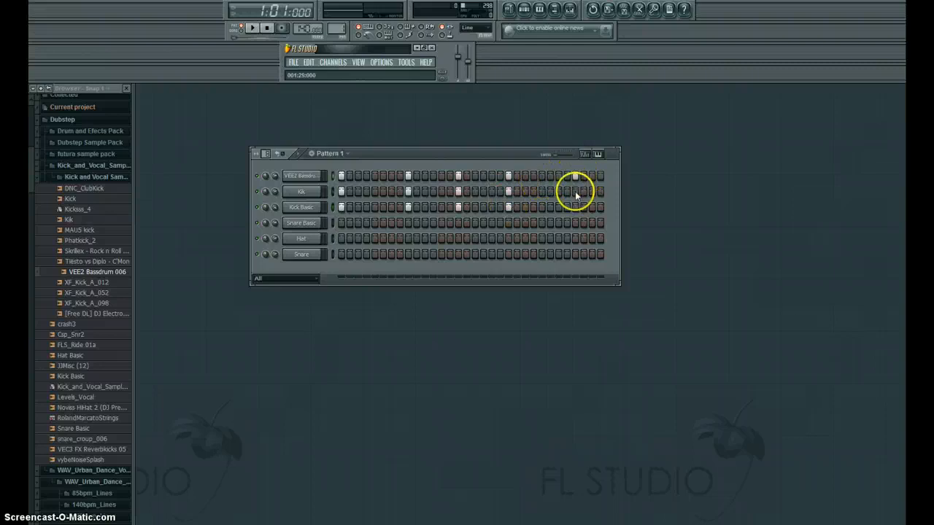
{"action": "left_click", "coordinate": [575, 191]}
{"action": "left_click", "coordinate": [575, 207]}
{"action": "left_click", "coordinate": [592, 176]}
{"action": "left_click", "coordinate": [592, 207]}
{"action": "left_click", "coordinate": [591, 191]}
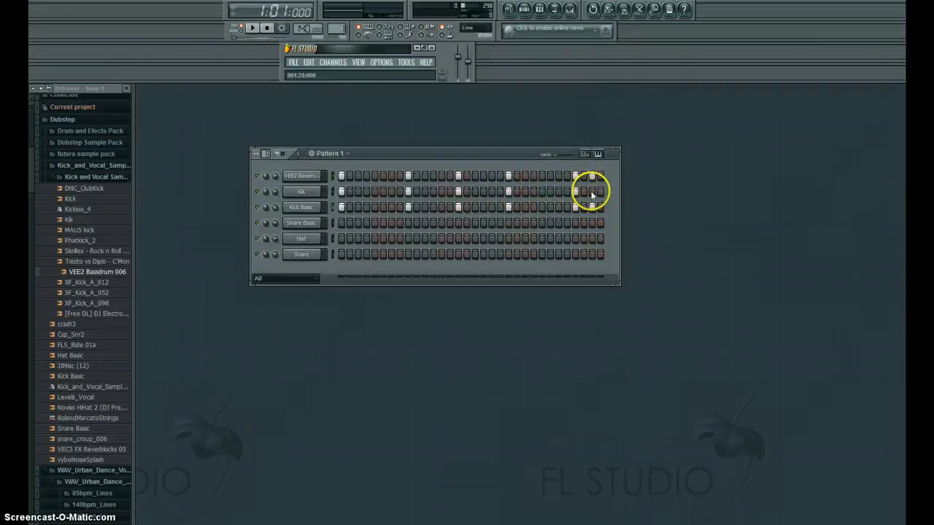
Enable steps 5, 13, 15, 25 and 30 on the Snare Basic channel
{"action": "left_click", "coordinate": [373, 222]}
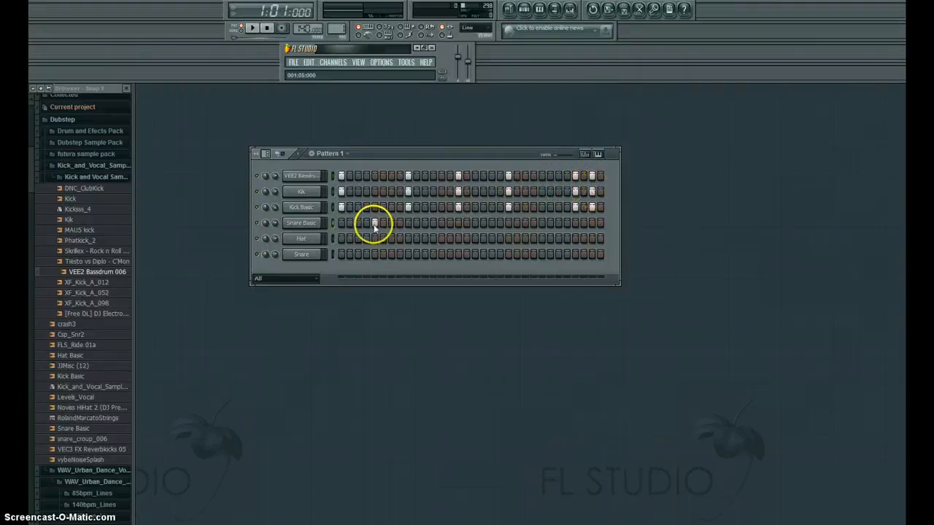
{"action": "left_click", "coordinate": [441, 223]}
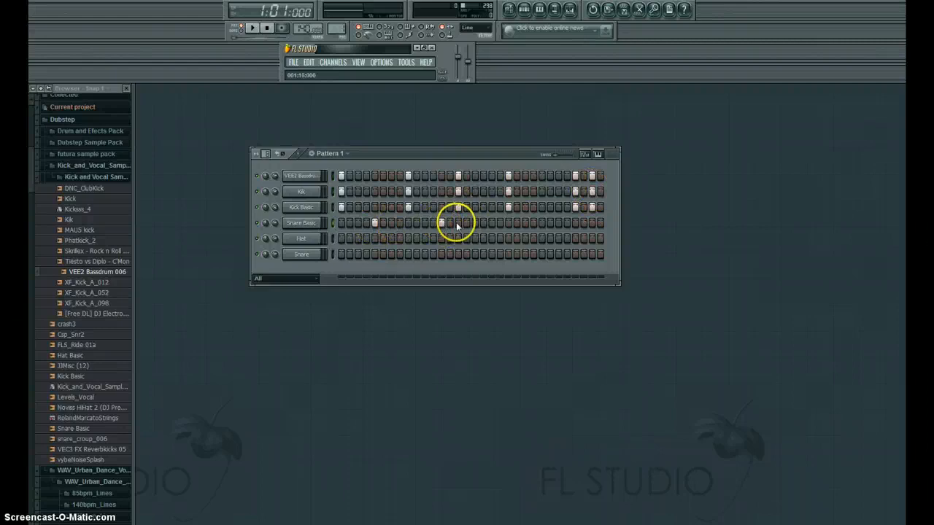
{"action": "left_click", "coordinate": [458, 223]}
{"action": "left_click", "coordinate": [541, 222]}
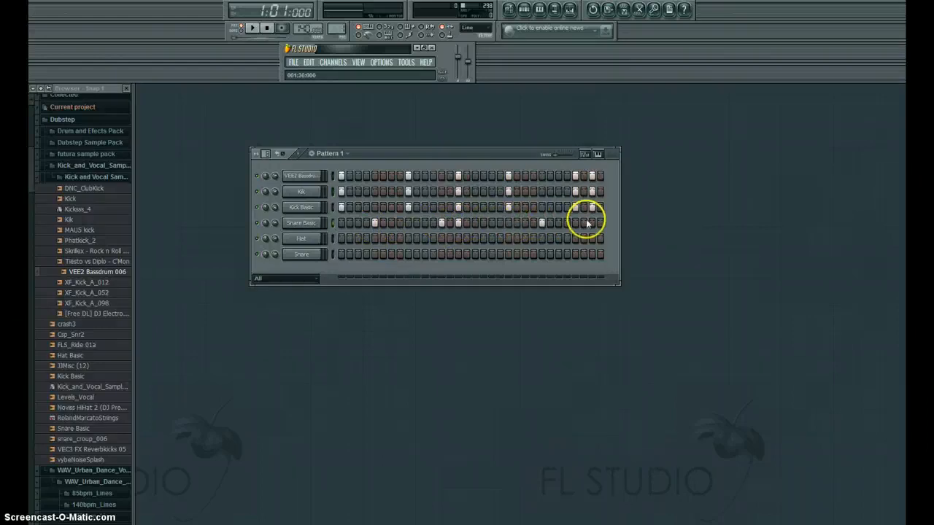
Play back the combined kick and snare pattern, then halt playback
{"action": "left_click", "coordinate": [254, 29]}
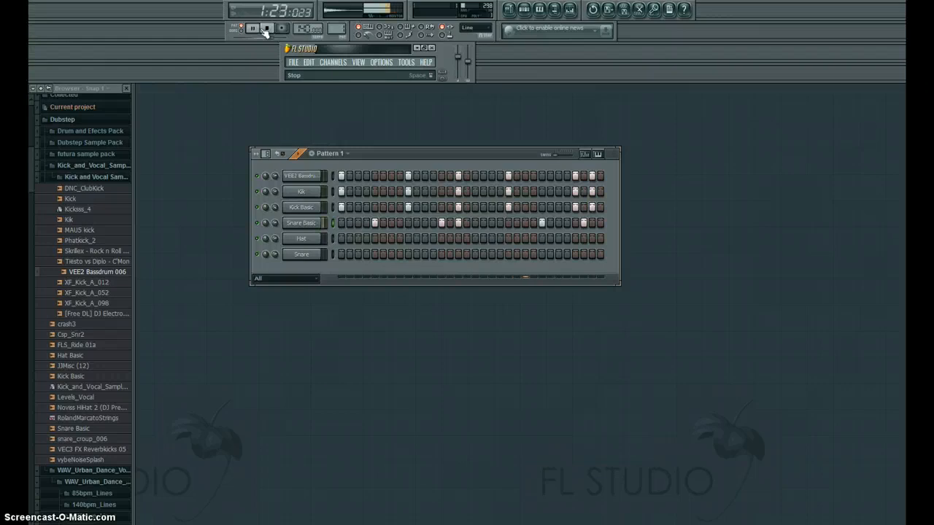
{"action": "left_click", "coordinate": [253, 29]}
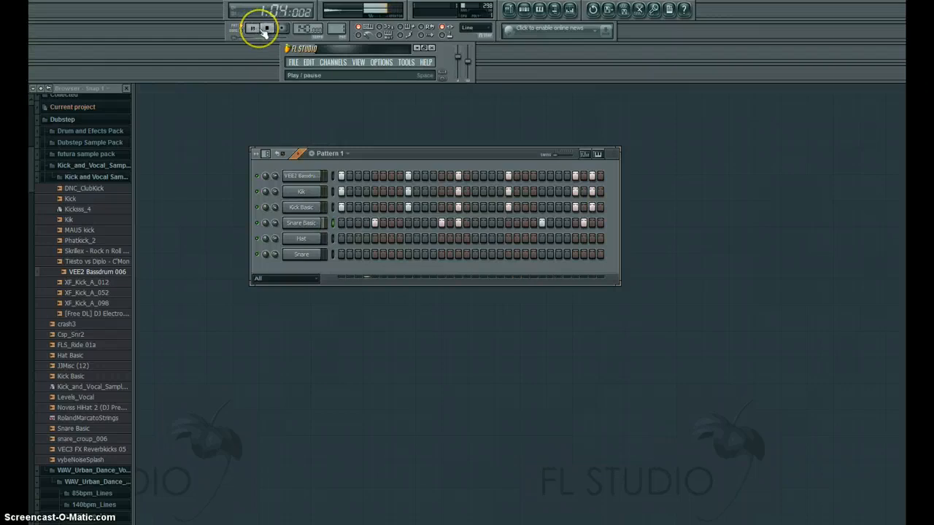
{"action": "left_click", "coordinate": [260, 30]}
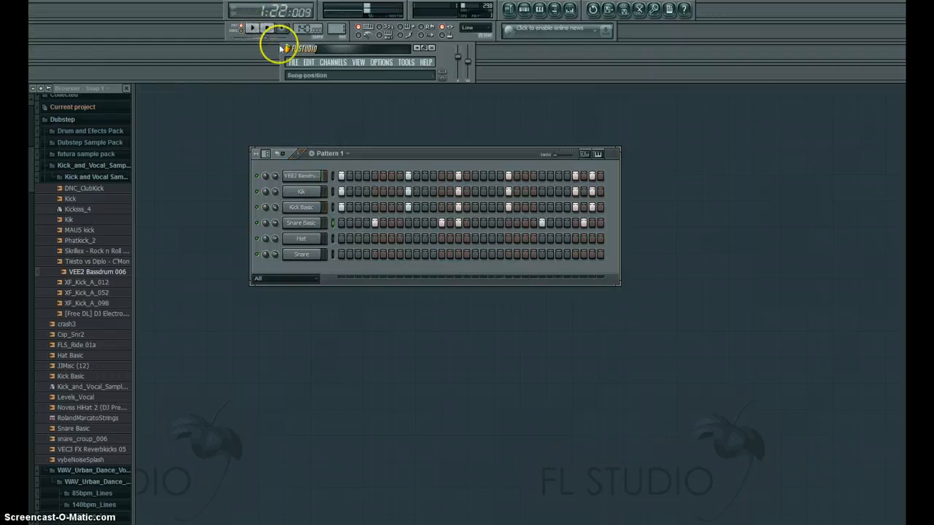
Replace the step 21 hits on the three kick channels with a Snare Basic hit and play back the pattern
{"action": "left_click", "coordinate": [509, 222]}
{"action": "left_click", "coordinate": [499, 223]}
{"action": "right_click", "coordinate": [501, 223]}
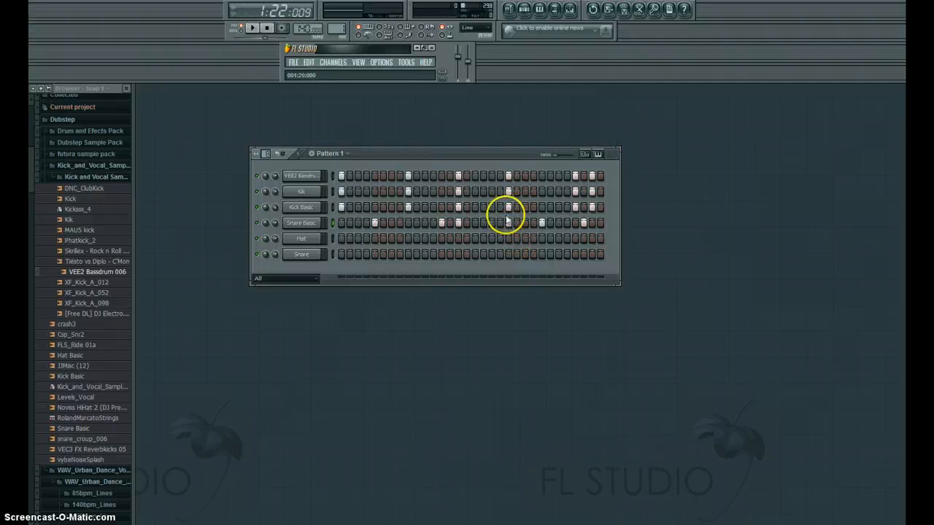
{"action": "left_click", "coordinate": [253, 28]}
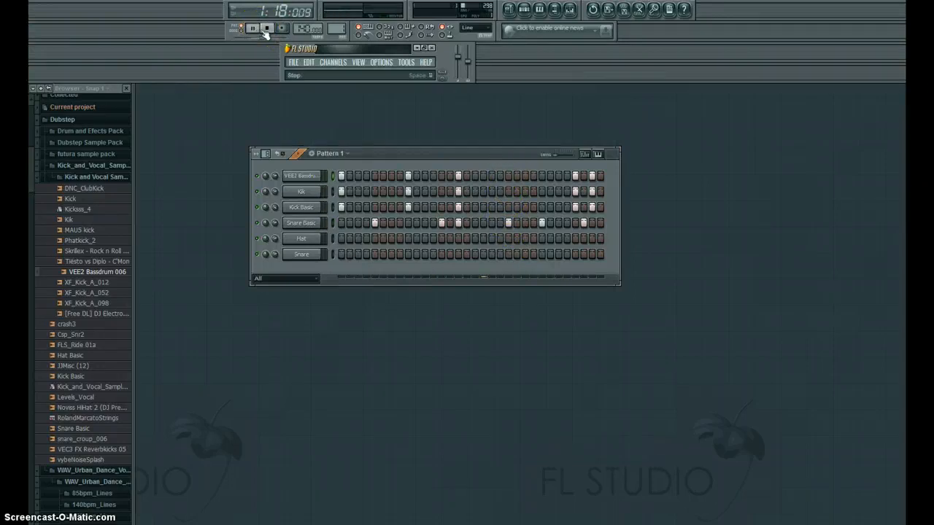
Replace the Snare Basic hit at step 25 with hits on all three kick channels and clear Snare Basic step 15, checking by playback
{"action": "left_click", "coordinate": [541, 207]}
{"action": "left_click", "coordinate": [541, 176]}
{"action": "right_click", "coordinate": [541, 223]}
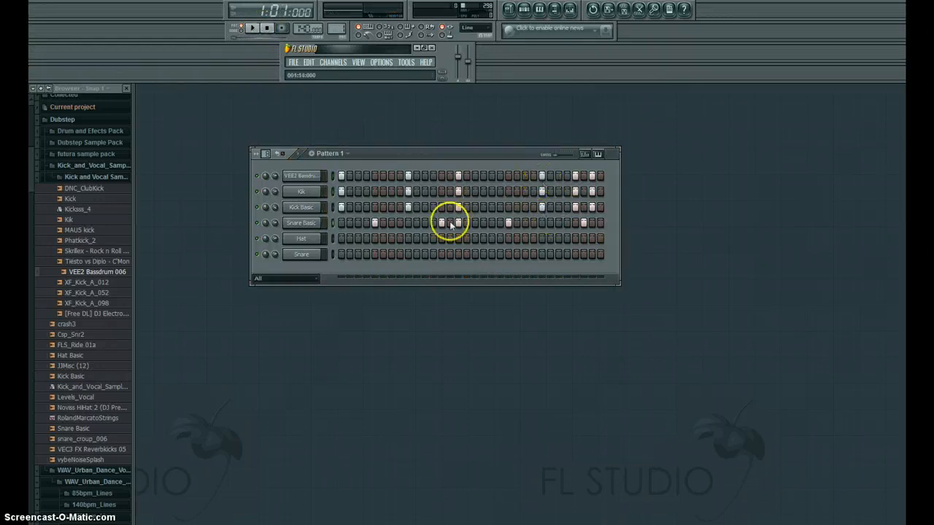
{"action": "right_click", "coordinate": [458, 224]}
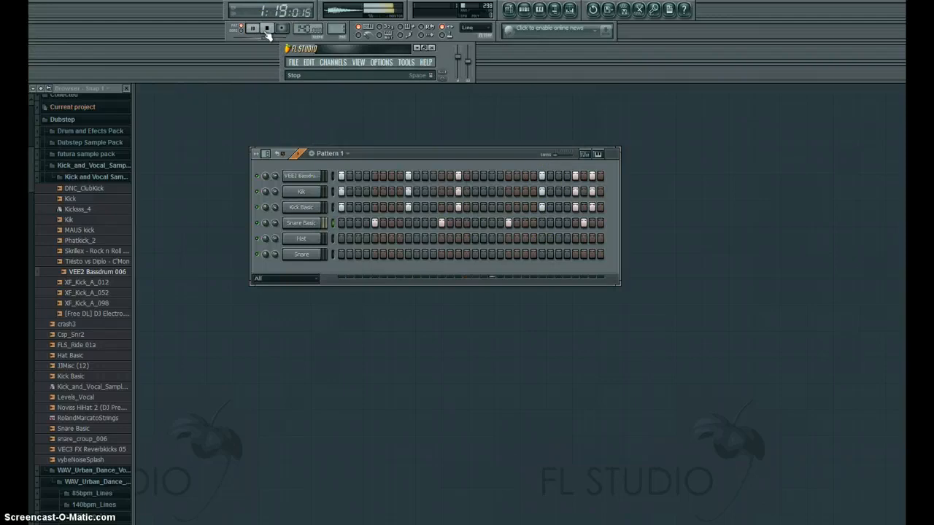
{"action": "left_click", "coordinate": [267, 32]}
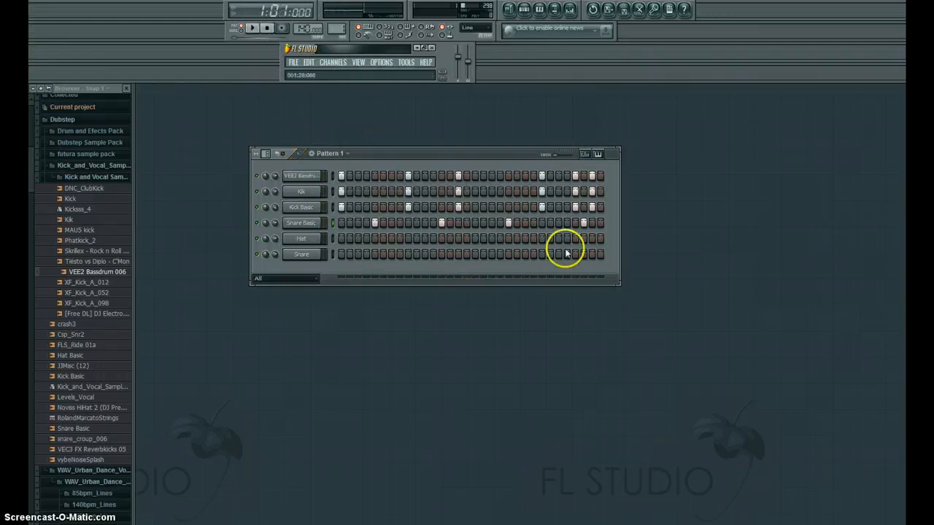
Clear step 29 on the three kick channels, move the Snare Basic hit from step 30 to 29, and play back the pattern
{"action": "right_click", "coordinate": [584, 224]}
{"action": "right_click", "coordinate": [574, 192]}
{"action": "right_click", "coordinate": [575, 208]}
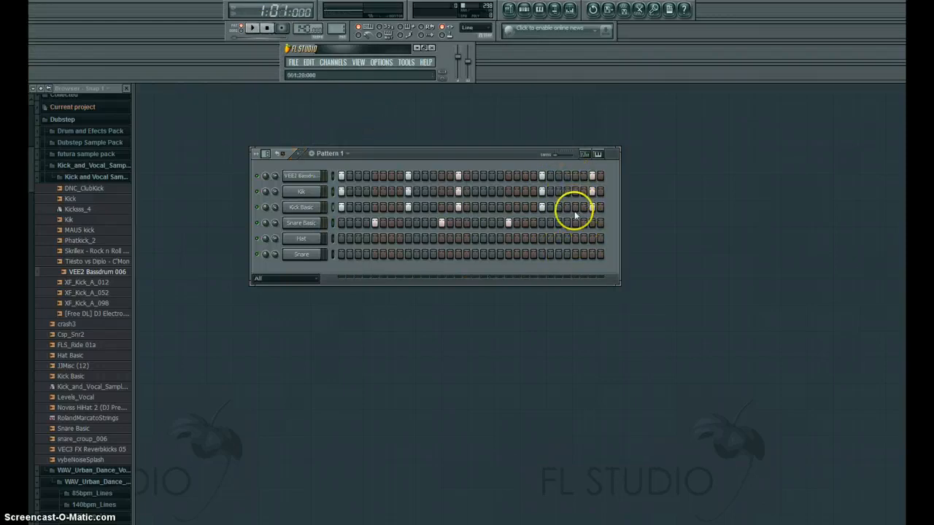
{"action": "left_click", "coordinate": [575, 224]}
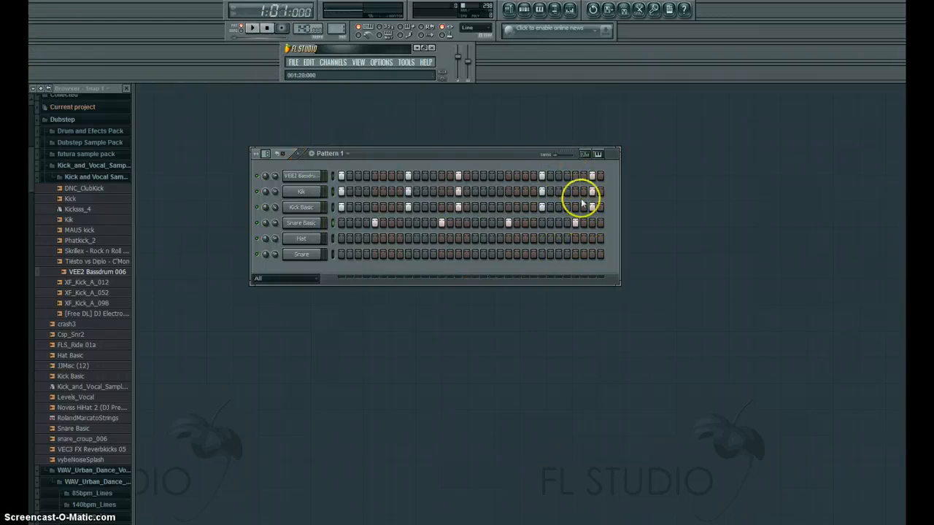
{"action": "left_click", "coordinate": [255, 28]}
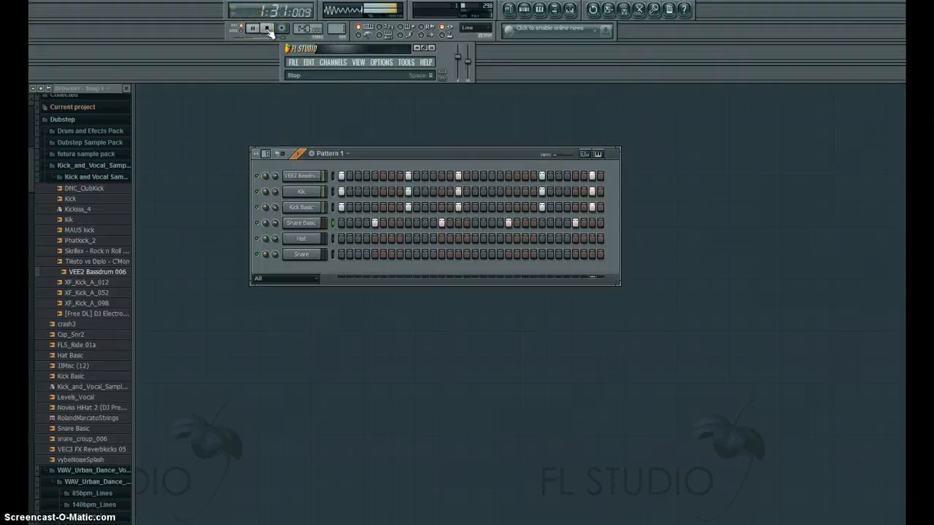
{"action": "left_click", "coordinate": [268, 29]}
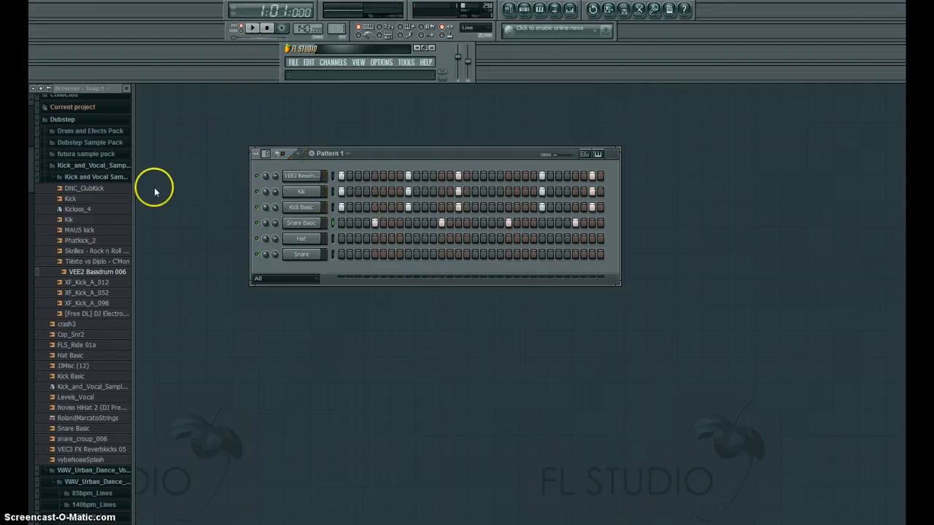
Audition the Phatkick_2, JJMisc (12), Hat Basic, snare_croup_006 and Csp_Snr2 samples
{"action": "left_click", "coordinate": [101, 240]}
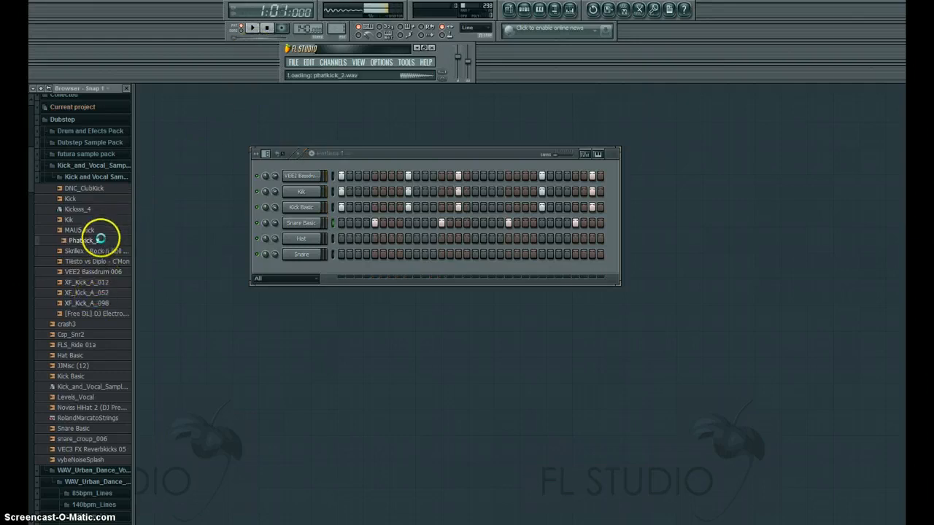
{"action": "left_click", "coordinate": [88, 178]}
{"action": "left_click", "coordinate": [95, 238]}
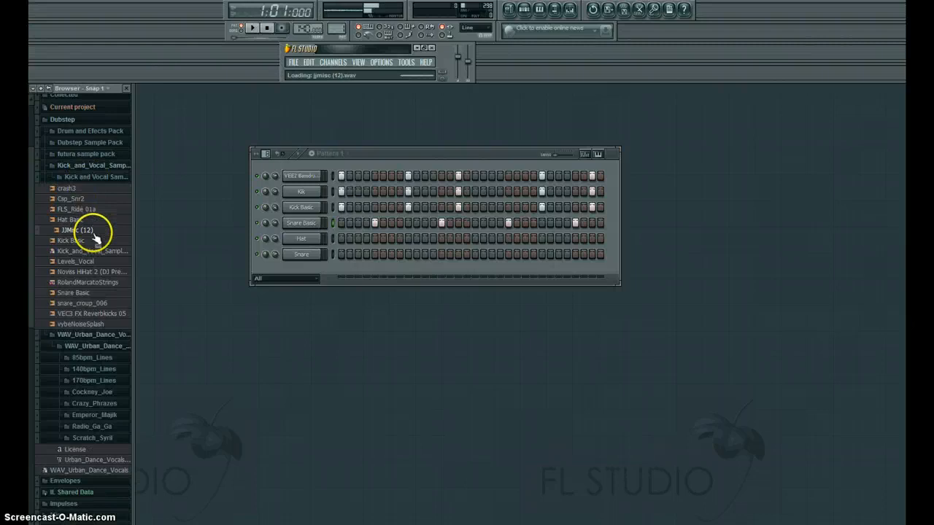
{"action": "left_click", "coordinate": [77, 221]}
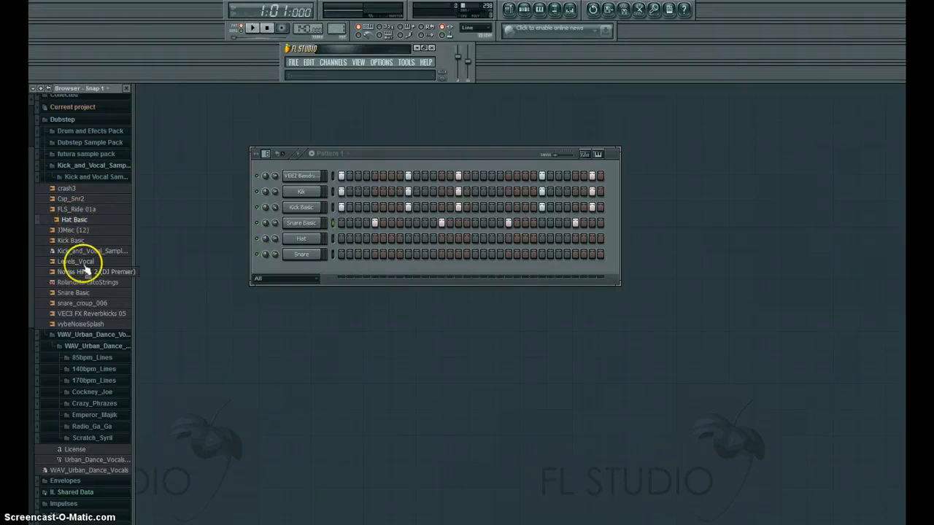
{"action": "left_click", "coordinate": [95, 303]}
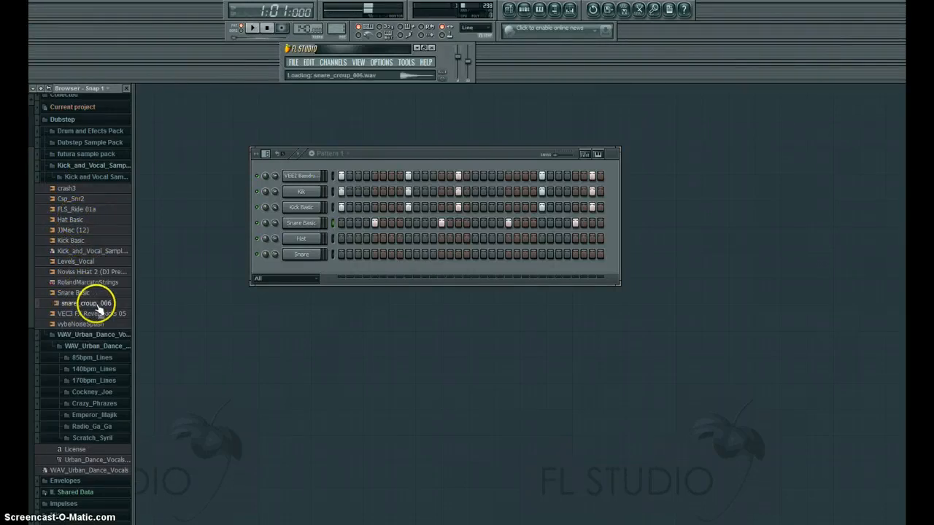
{"action": "left_click", "coordinate": [101, 199]}
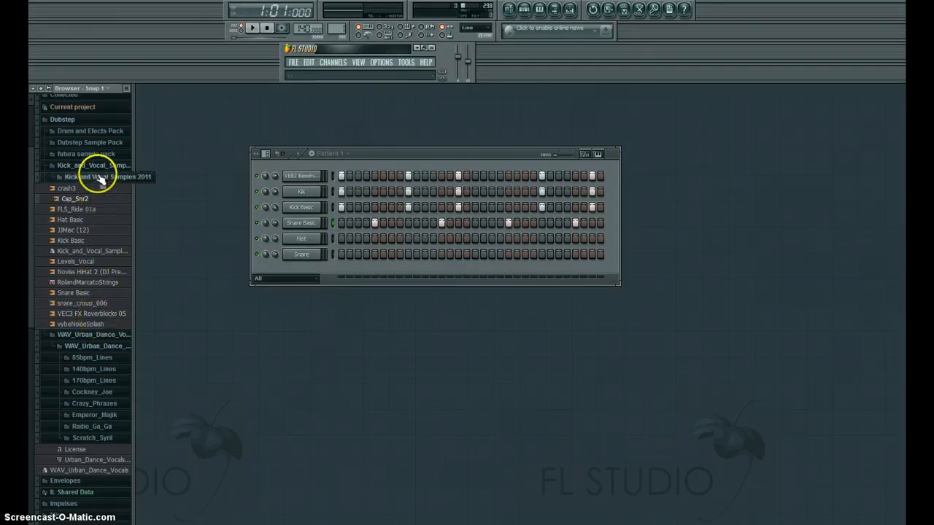
Collapse the Kick_and_Vocal and WAV_Urban_Dance_Vocals folders and expand Open Hats inside the futura sample pack
{"action": "left_click", "coordinate": [93, 176]}
{"action": "left_click", "coordinate": [93, 179]}
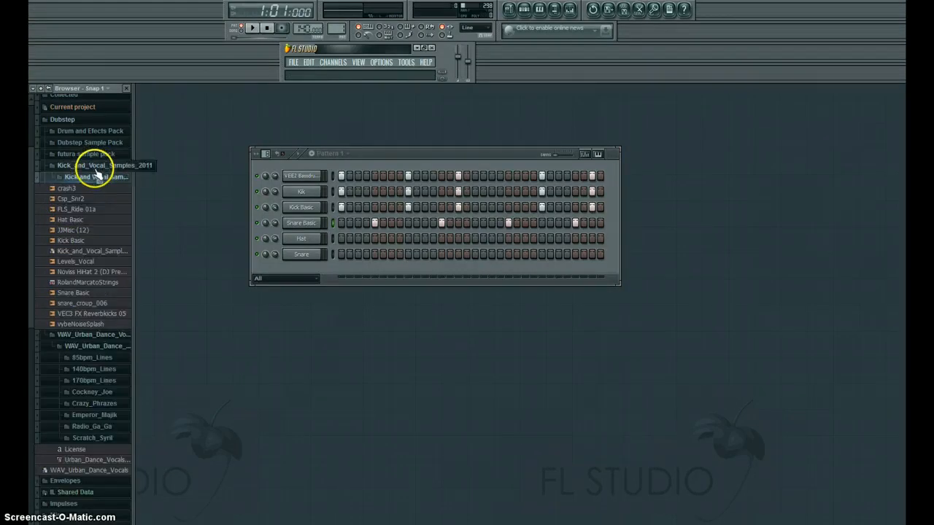
{"action": "left_click", "coordinate": [93, 166]}
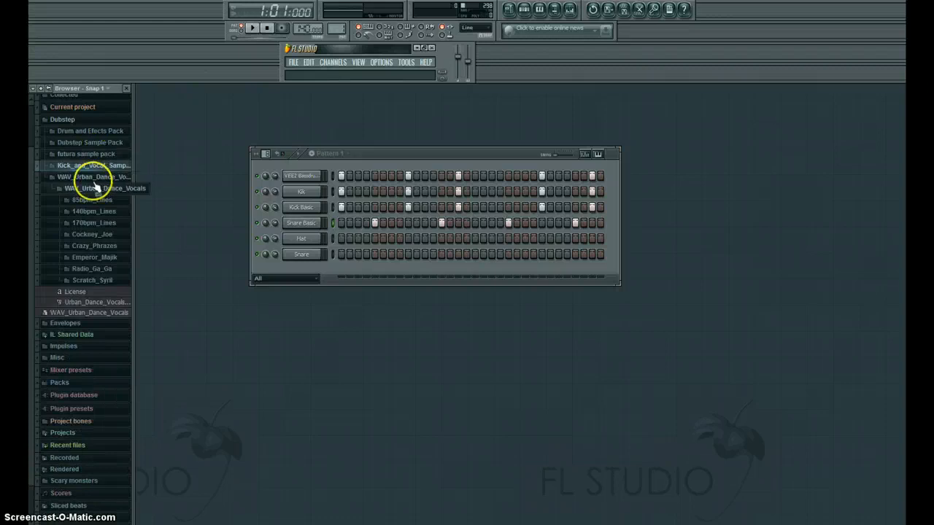
{"action": "left_click", "coordinate": [93, 177]}
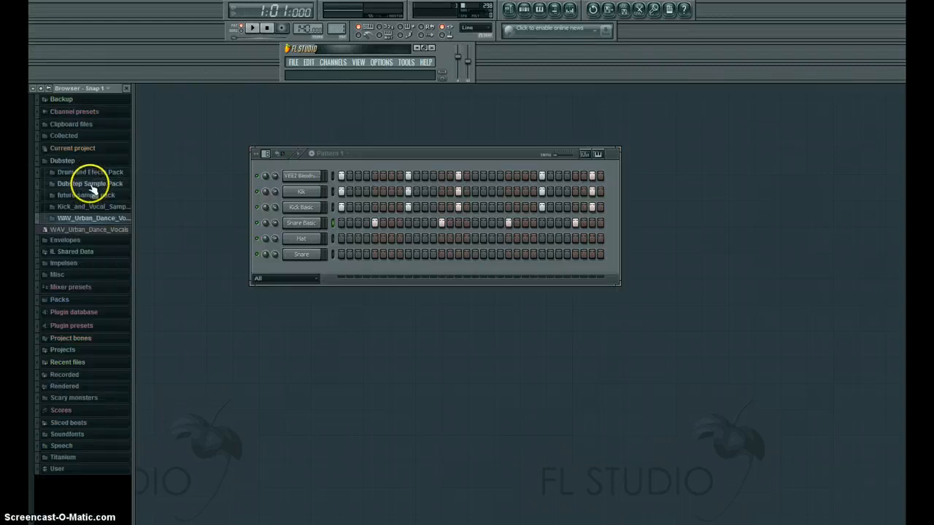
{"action": "left_click", "coordinate": [92, 195]}
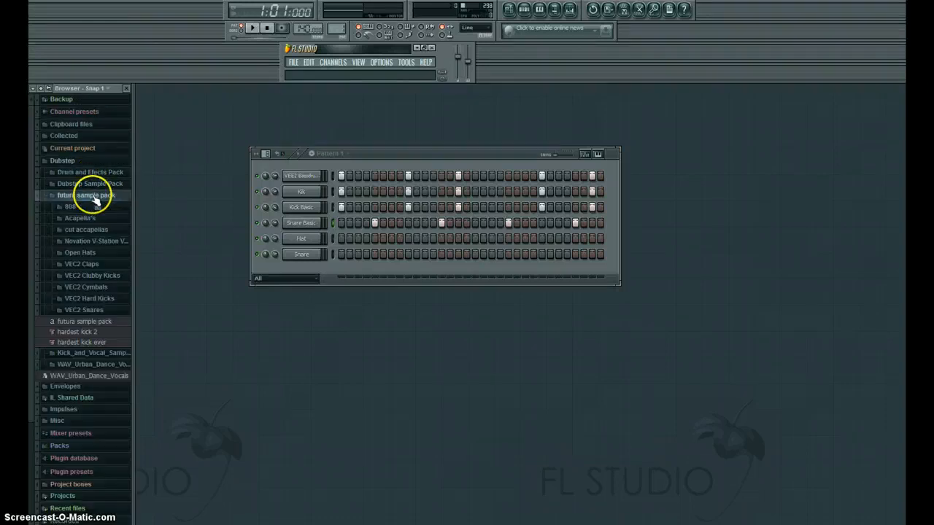
{"action": "left_click", "coordinate": [103, 255]}
{"action": "left_click", "coordinate": [103, 257]}
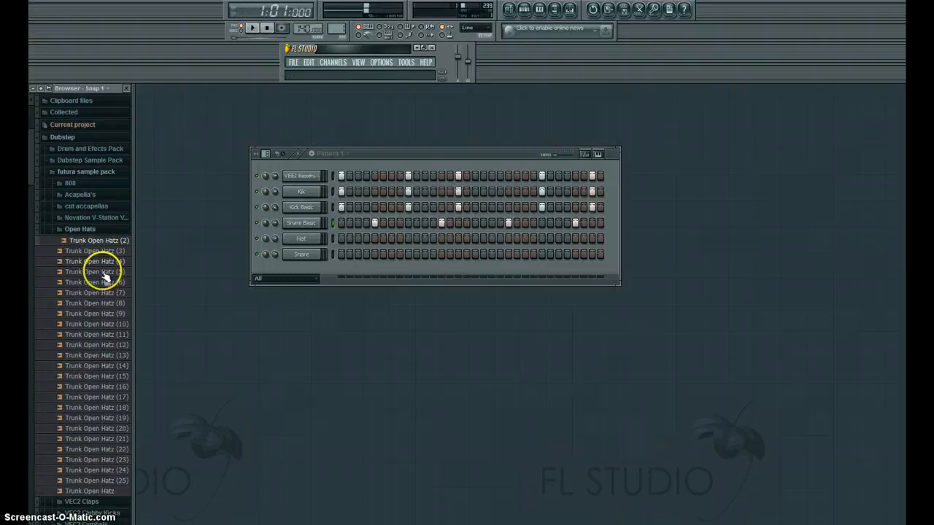
Audition the Trunk Open Hatz samples in the Open Hats folder, from number 4 through 23
{"action": "left_click", "coordinate": [106, 261]}
{"action": "left_click", "coordinate": [108, 282]}
{"action": "left_click", "coordinate": [107, 304]}
{"action": "left_click", "coordinate": [108, 313]}
{"action": "left_click", "coordinate": [109, 324]}
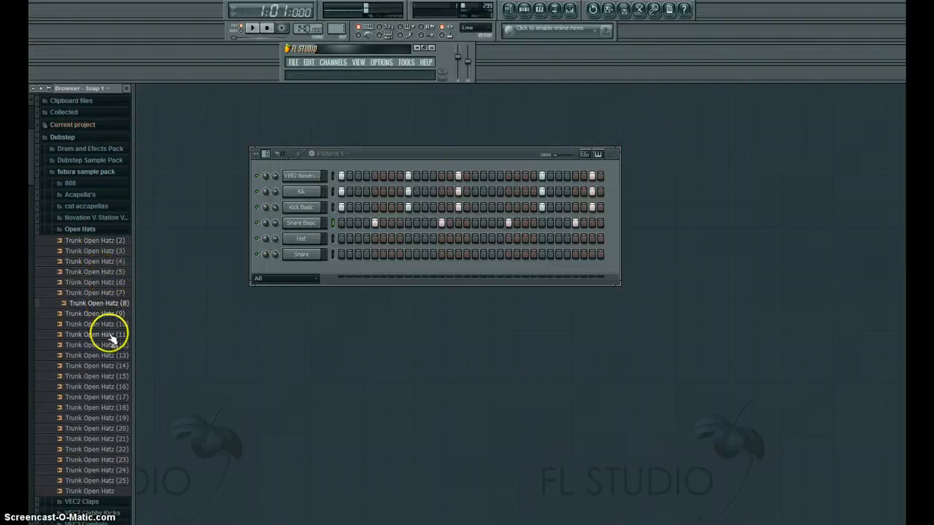
{"action": "left_click", "coordinate": [108, 334]}
{"action": "left_click", "coordinate": [109, 345]}
{"action": "left_click", "coordinate": [108, 355]}
{"action": "left_click", "coordinate": [108, 365]}
{"action": "left_click", "coordinate": [111, 375]}
{"action": "left_click", "coordinate": [113, 387]}
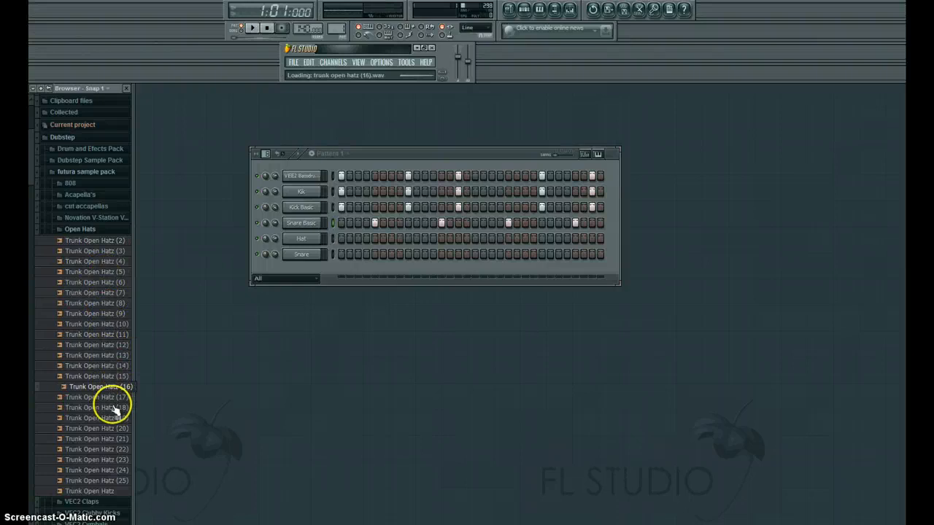
{"action": "left_click", "coordinate": [114, 407]}
{"action": "left_click", "coordinate": [114, 420]}
{"action": "left_click", "coordinate": [109, 429]}
{"action": "left_click", "coordinate": [101, 440]}
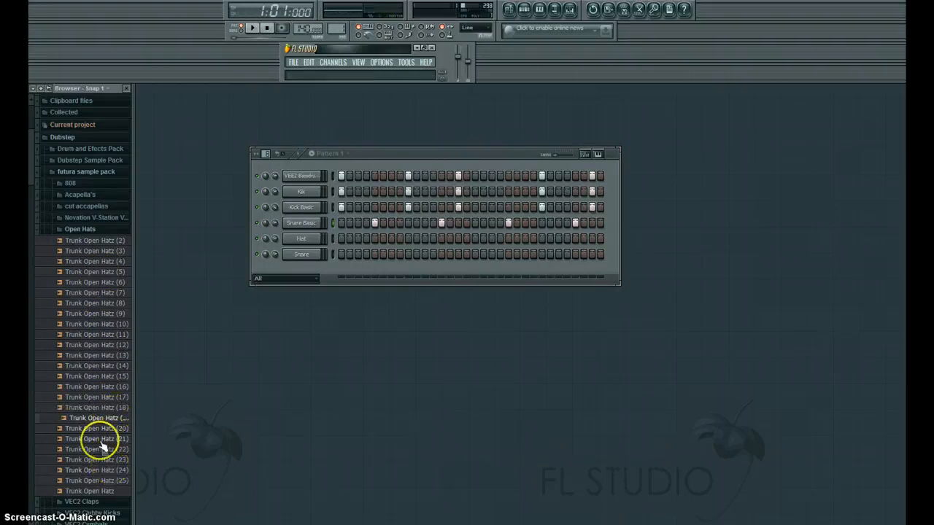
{"action": "left_click", "coordinate": [97, 448]}
{"action": "left_click", "coordinate": [97, 458]}
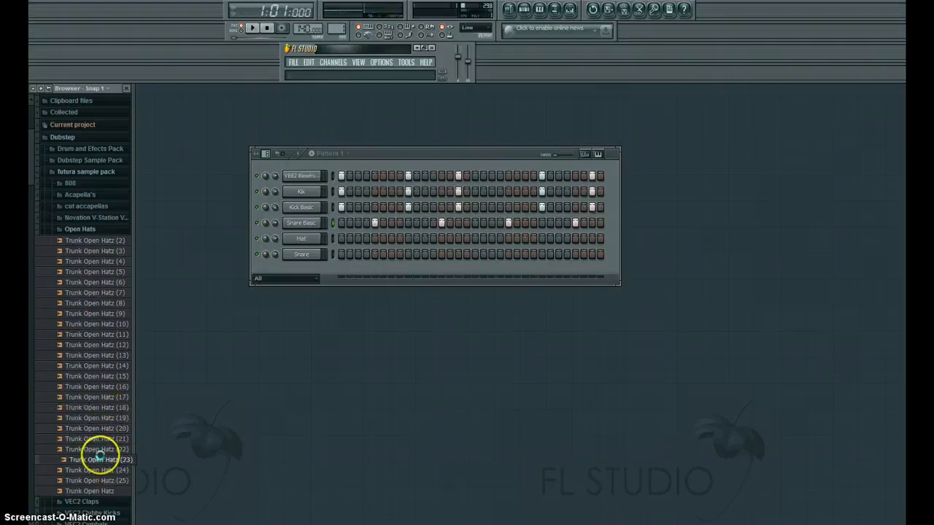
Collapse the Open Hats folder and expand VEC2 HH Open inside VEC2 Cymbals
{"action": "left_click", "coordinate": [90, 229]}
{"action": "left_click", "coordinate": [110, 219]}
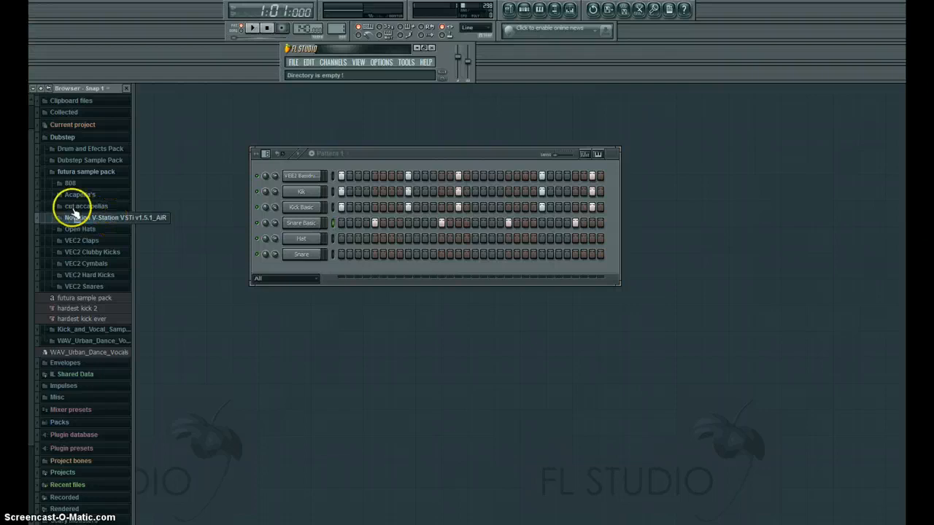
{"action": "left_click", "coordinate": [98, 265]}
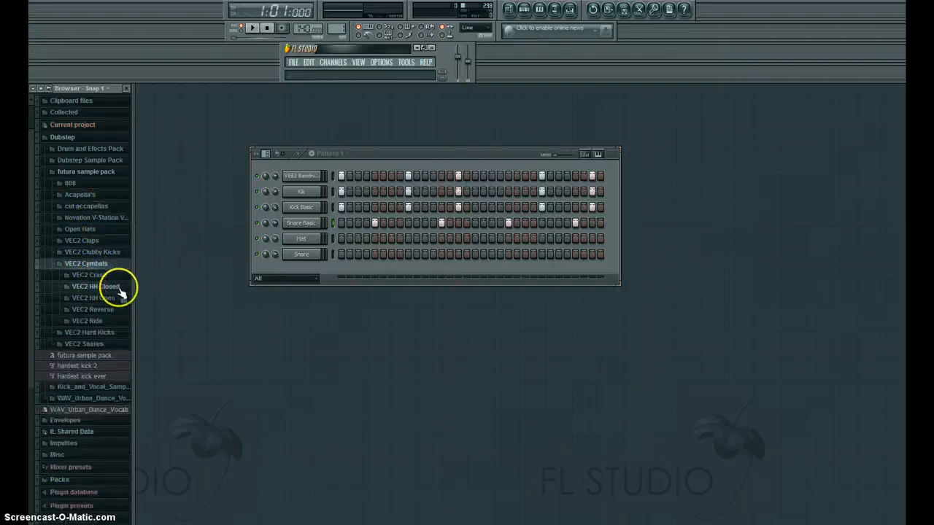
{"action": "left_click", "coordinate": [116, 297]}
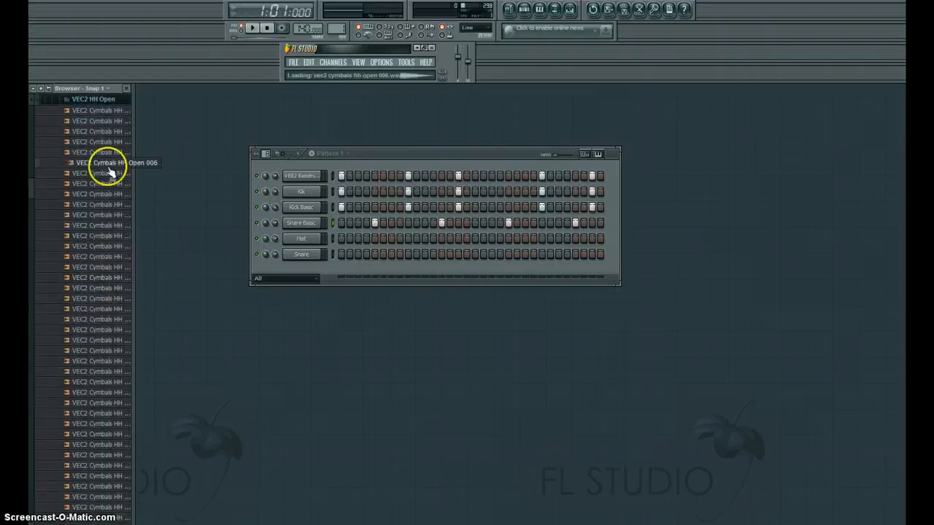
Audition VEC2 Cymbals HH Open 003 and 002, and add the eleventh sample in the VEC2 HH Open folder as a new channel
{"action": "left_click", "coordinate": [105, 137]}
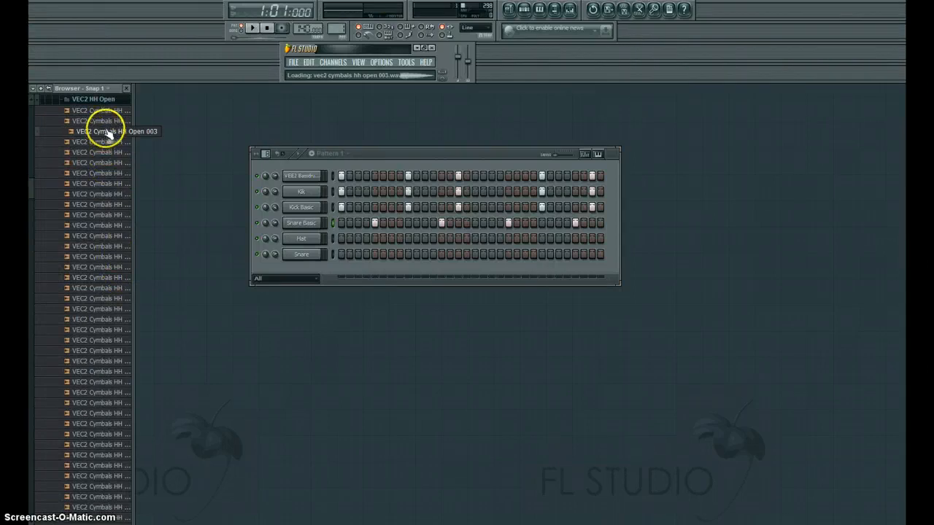
{"action": "left_click", "coordinate": [106, 124]}
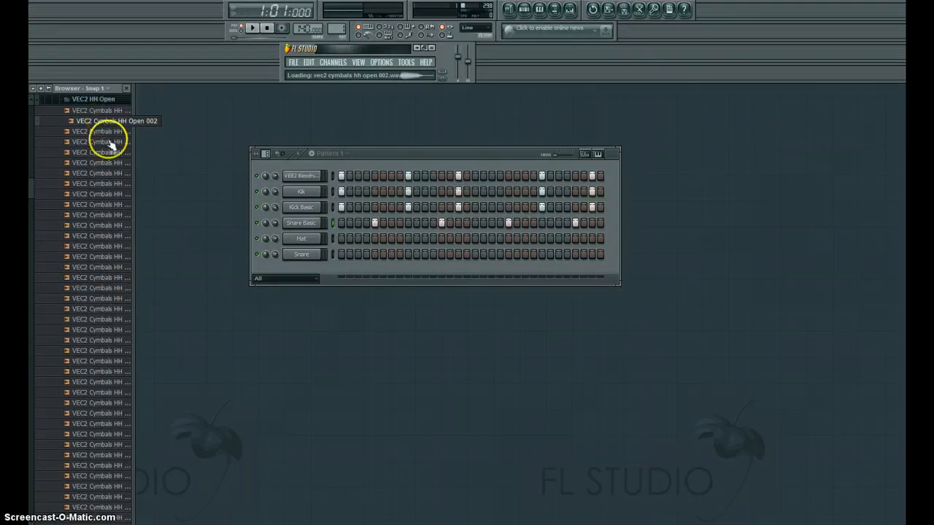
{"action": "left_click", "coordinate": [128, 216]}
{"action": "left_click_drag", "start_coordinate": [129, 219], "coordinate": [357, 267]}
Enable steps 3, 7, 11 and 12 on the VEC2 Cymbals channel, leaving step 10 off
{"action": "left_click", "coordinate": [358, 270]}
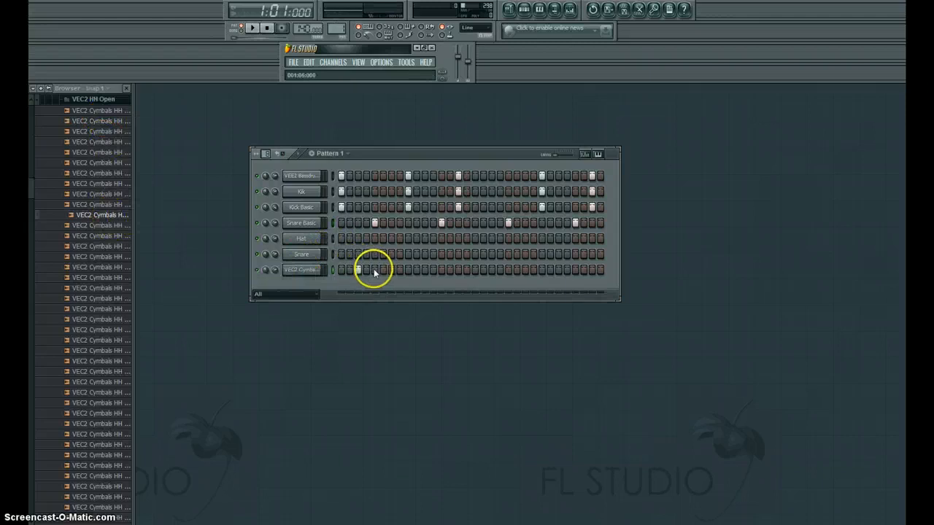
{"action": "left_click", "coordinate": [391, 270]}
{"action": "left_click", "coordinate": [416, 270]}
{"action": "left_click", "coordinate": [434, 269]}
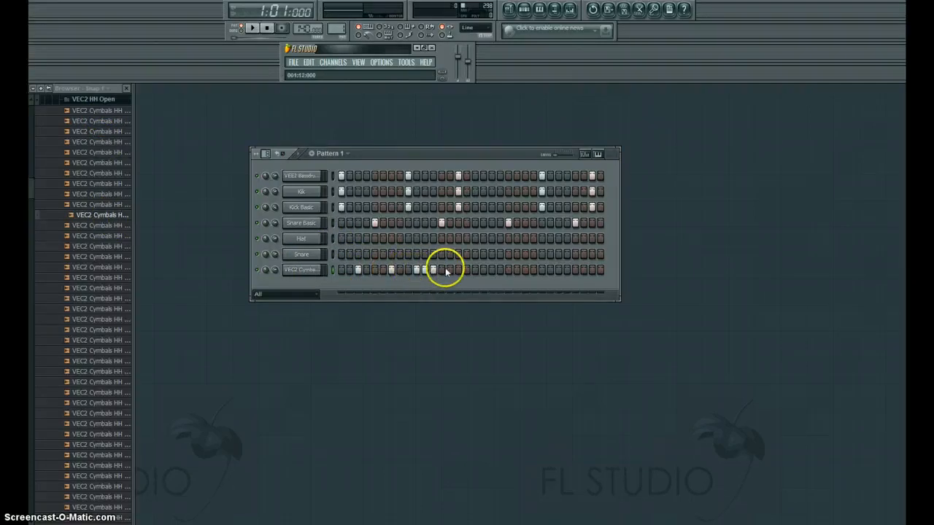
{"action": "left_click", "coordinate": [416, 270]}
{"action": "left_click", "coordinate": [424, 269]}
Enable steps 17, 19, 23, 24 and 32 on the VEC2 Cymbals channel and play back the full pattern
{"action": "left_click", "coordinate": [492, 269]}
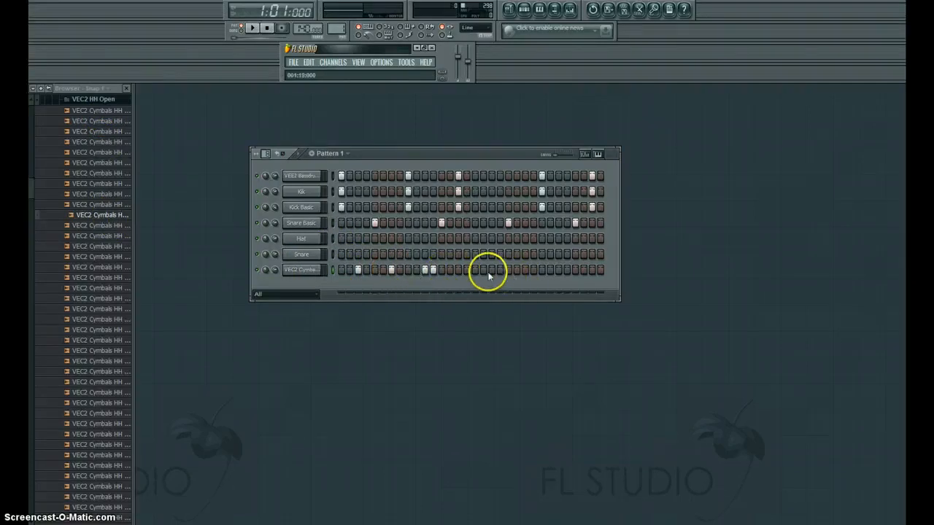
{"action": "left_click", "coordinate": [483, 270]}
{"action": "left_click", "coordinate": [483, 270]}
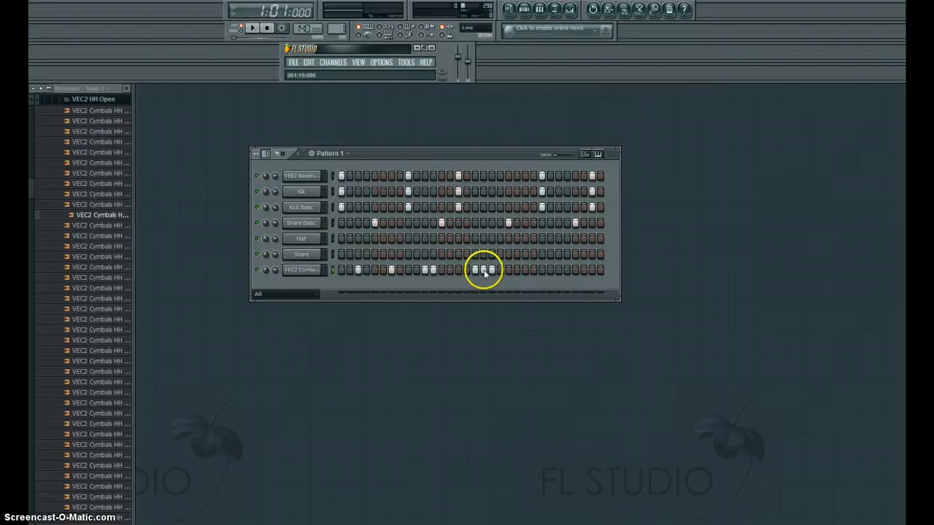
{"action": "left_click", "coordinate": [525, 269]}
{"action": "left_click", "coordinate": [534, 270]}
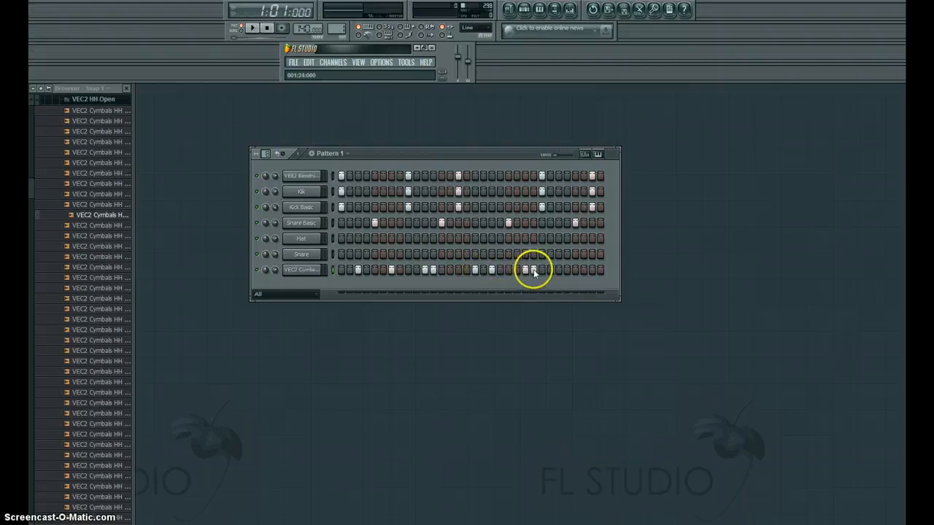
{"action": "left_click", "coordinate": [598, 270]}
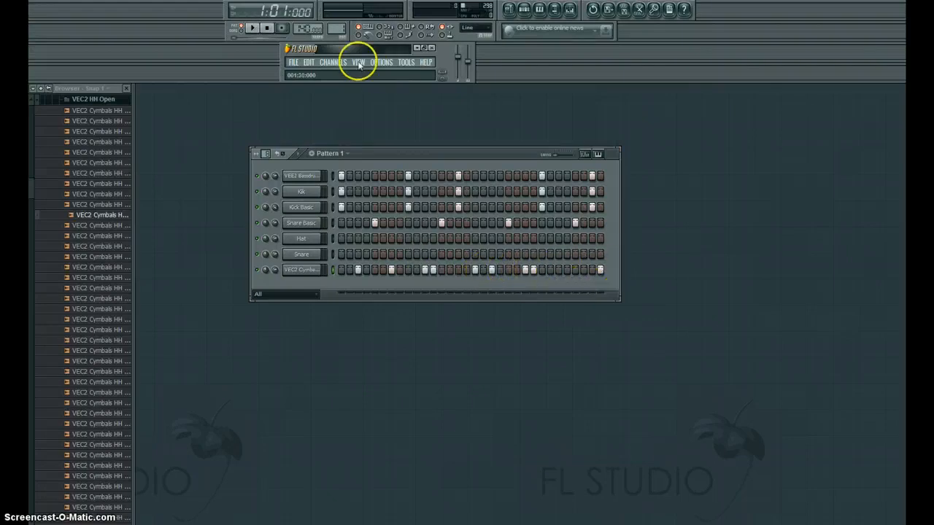
{"action": "left_click", "coordinate": [253, 28]}
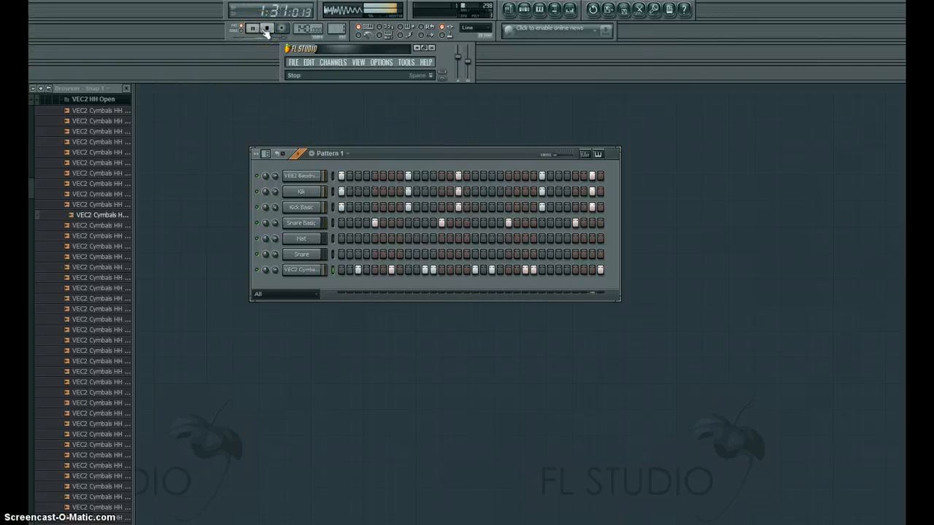
Enable steps 14, 27, 30 and 31 on the VEC2 Cymbals channel, turn off step 32, and play back the pattern
{"action": "left_click", "coordinate": [266, 29]}
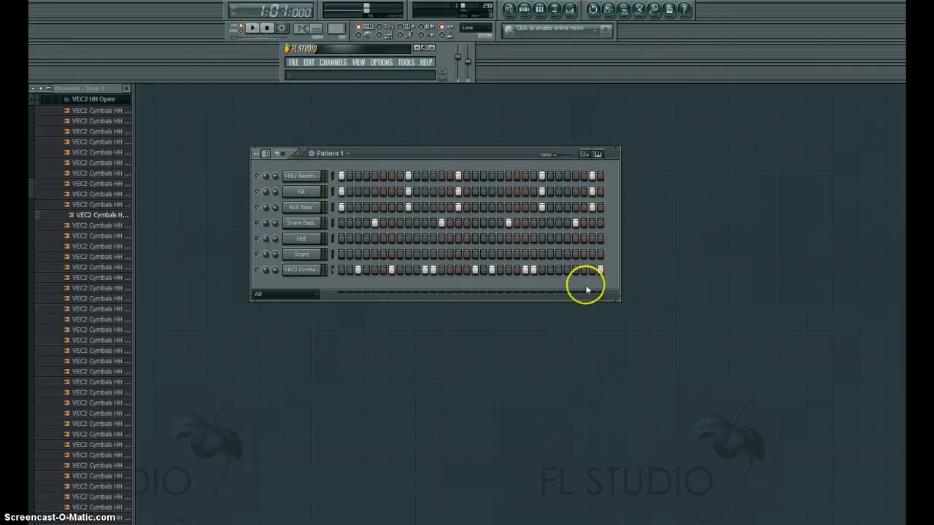
{"action": "left_click", "coordinate": [267, 29]}
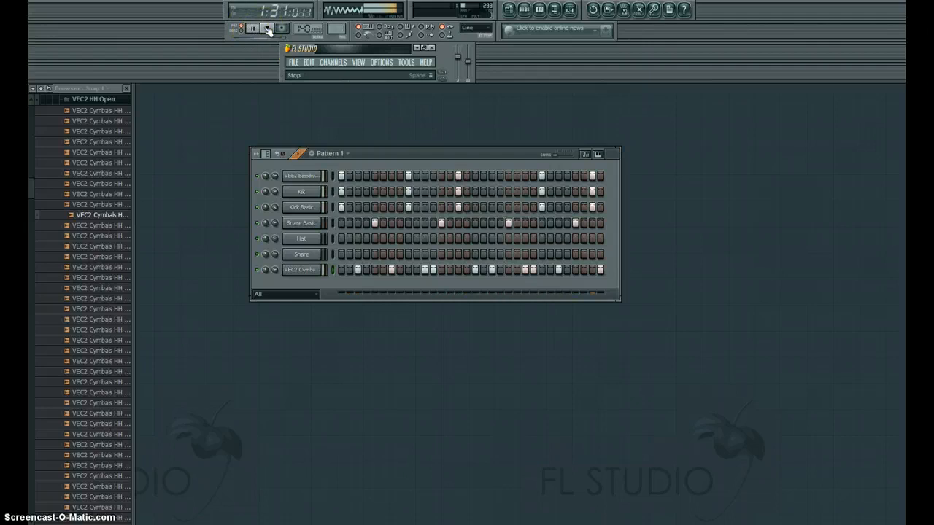
{"action": "left_click", "coordinate": [267, 30]}
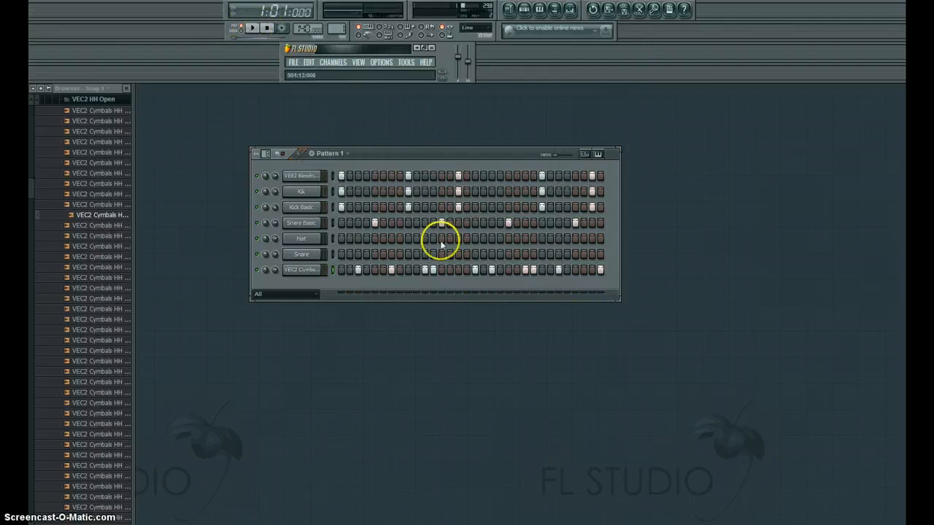
{"action": "left_click", "coordinate": [252, 28]}
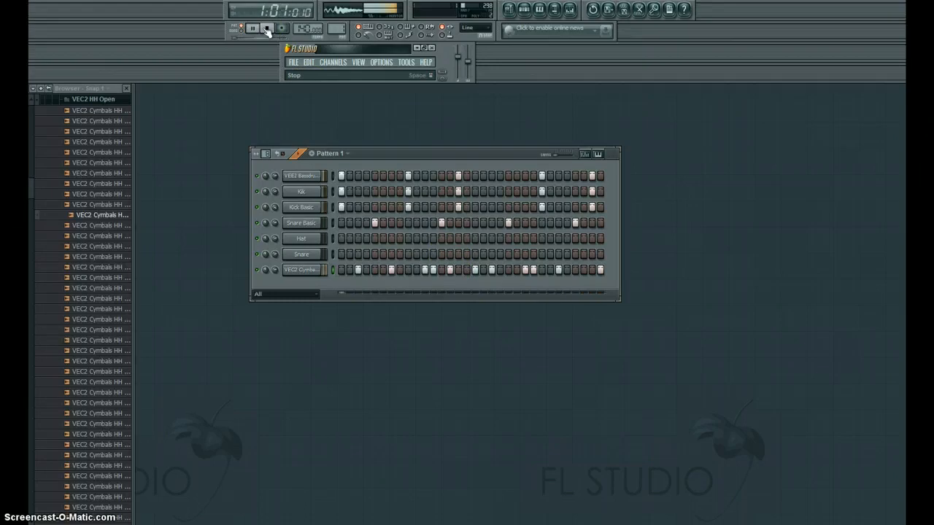
{"action": "left_click", "coordinate": [267, 29]}
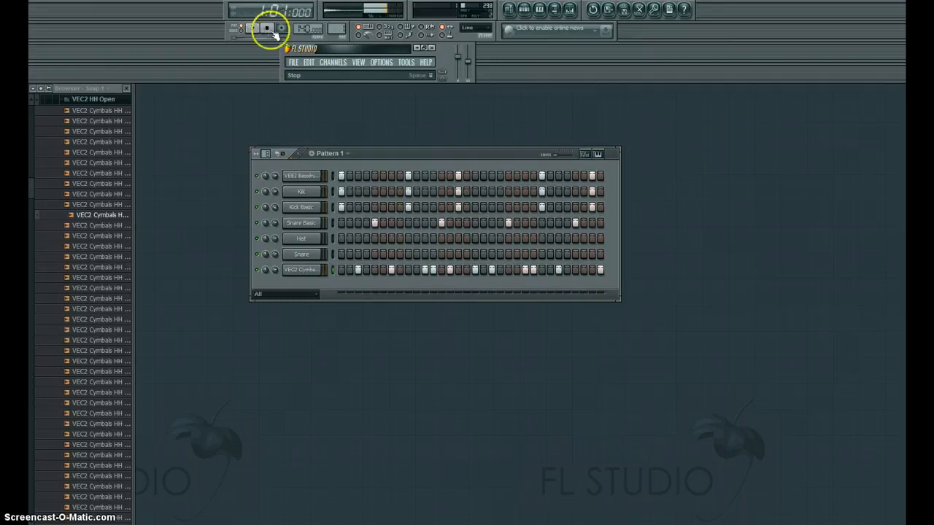
{"action": "left_click", "coordinate": [590, 270]}
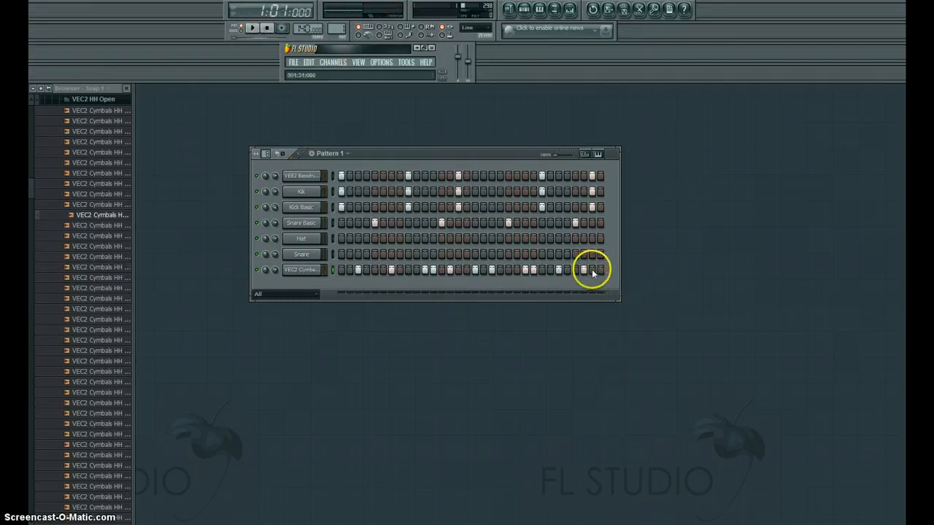
{"action": "left_click", "coordinate": [253, 28]}
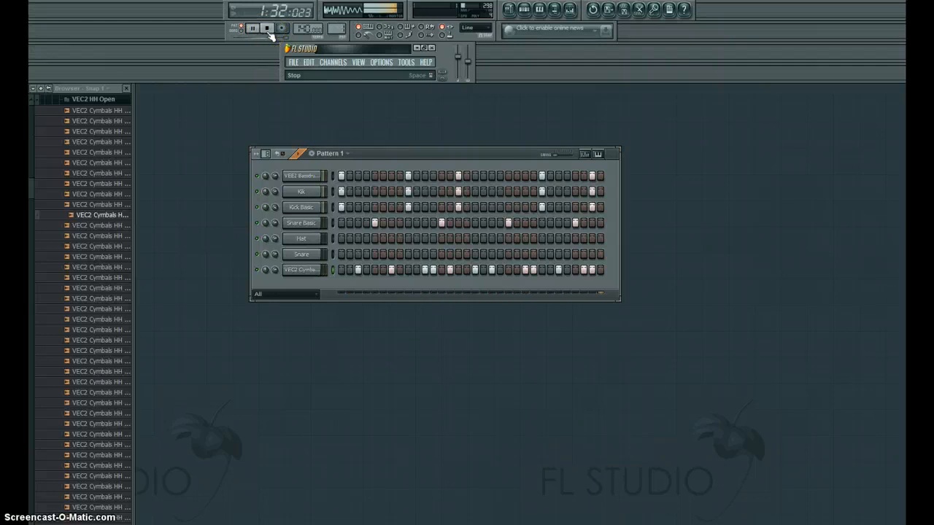
Add VEC2 Cymbals HH Open 016 as a new channel and enable steps 3, 7, 11, 12, 14, 17, 19, 23, 24, 27, 30 and 31
{"action": "left_click", "coordinate": [101, 266]}
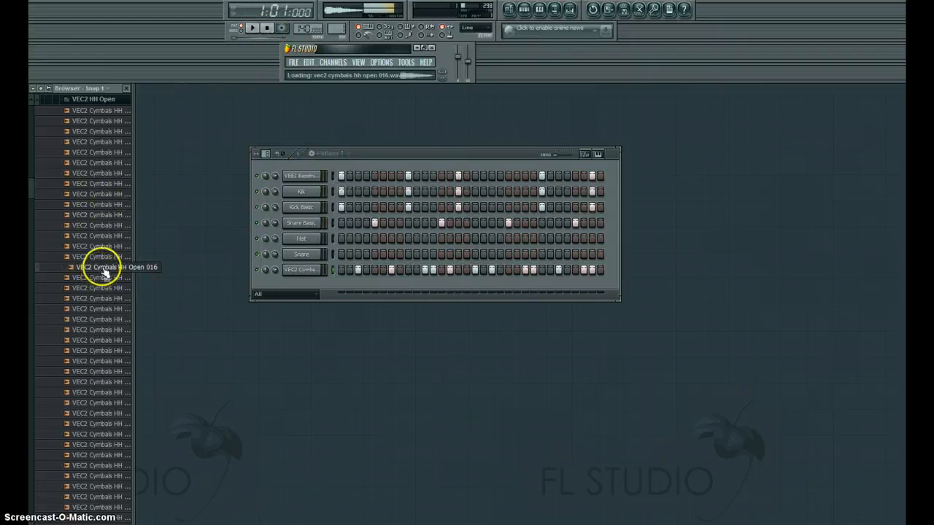
{"action": "left_click_drag", "start_coordinate": [104, 269], "coordinate": [338, 290]}
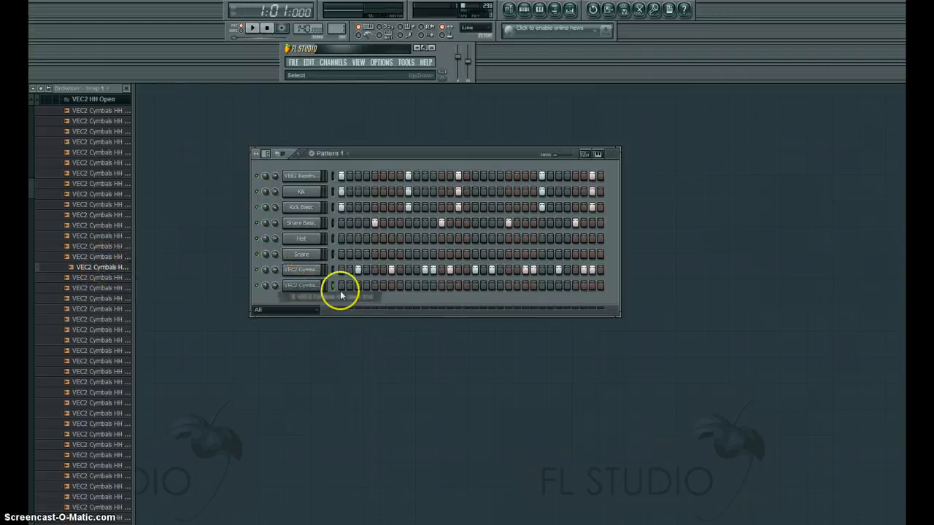
{"action": "left_click", "coordinate": [358, 285]}
{"action": "left_click", "coordinate": [391, 285]}
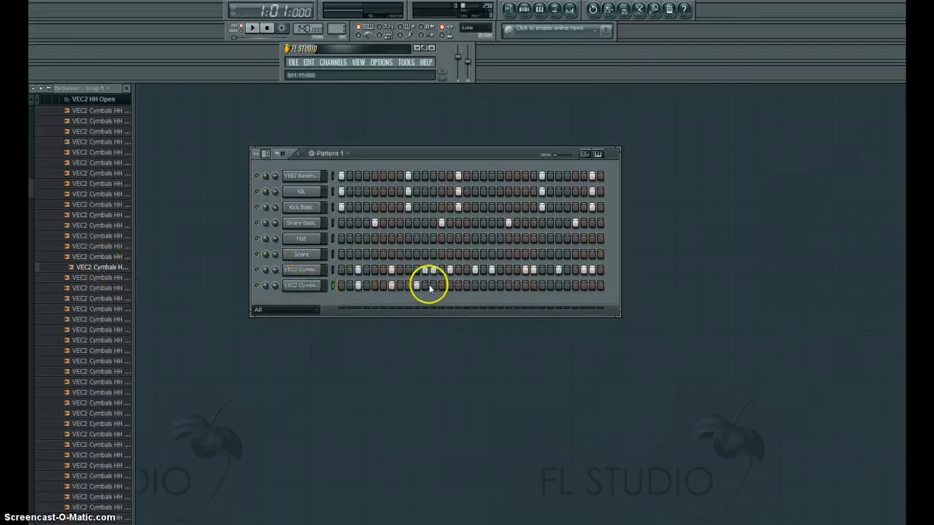
{"action": "left_click", "coordinate": [420, 286]}
{"action": "left_click", "coordinate": [424, 286]}
{"action": "left_click", "coordinate": [433, 285]}
{"action": "left_click", "coordinate": [449, 286]}
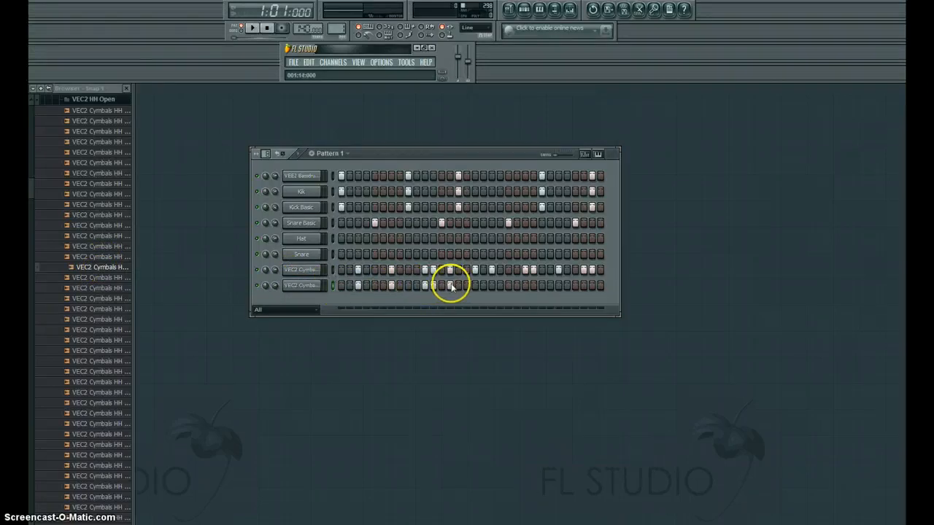
{"action": "left_click", "coordinate": [480, 289]}
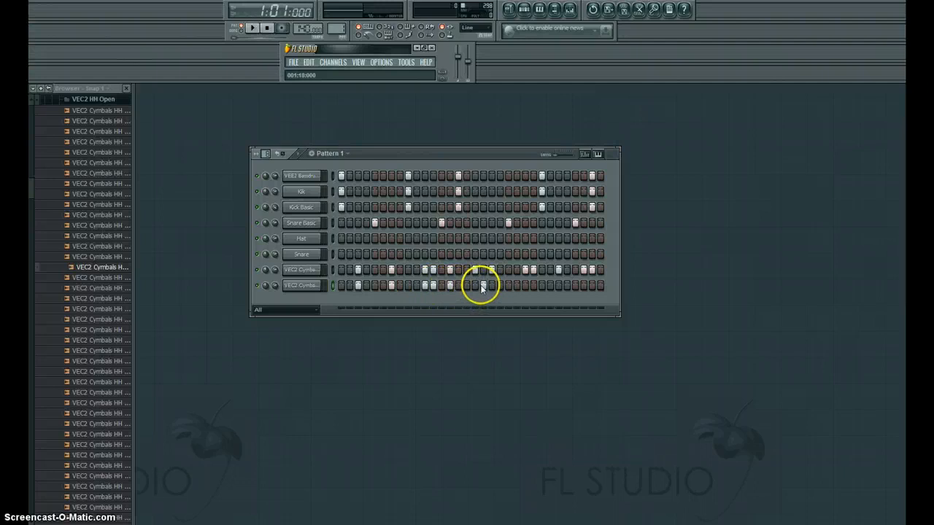
{"action": "left_click", "coordinate": [533, 286]}
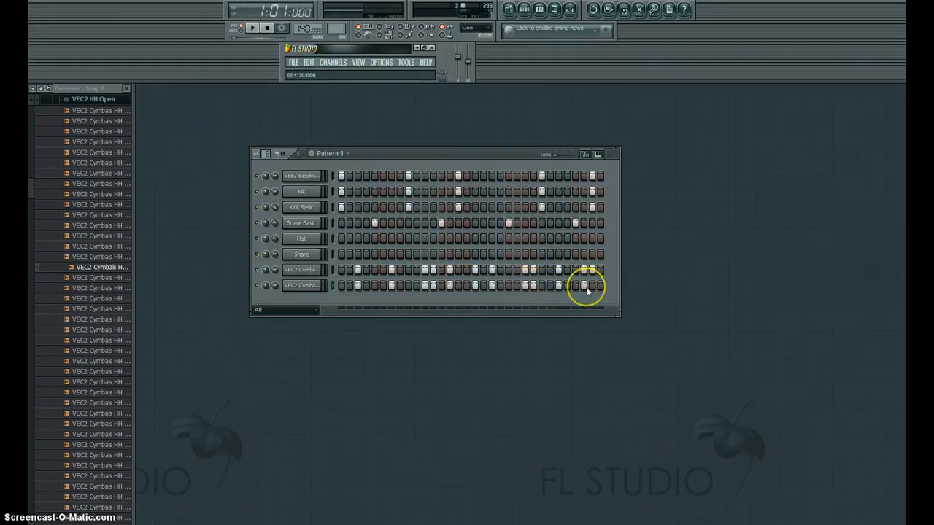
Collapse VEC2 HH Open, expand the VEC2 HH Closed folder, and add VEC2 Cymbals HH Closed 04 as a new channel
{"action": "left_click", "coordinate": [104, 98]}
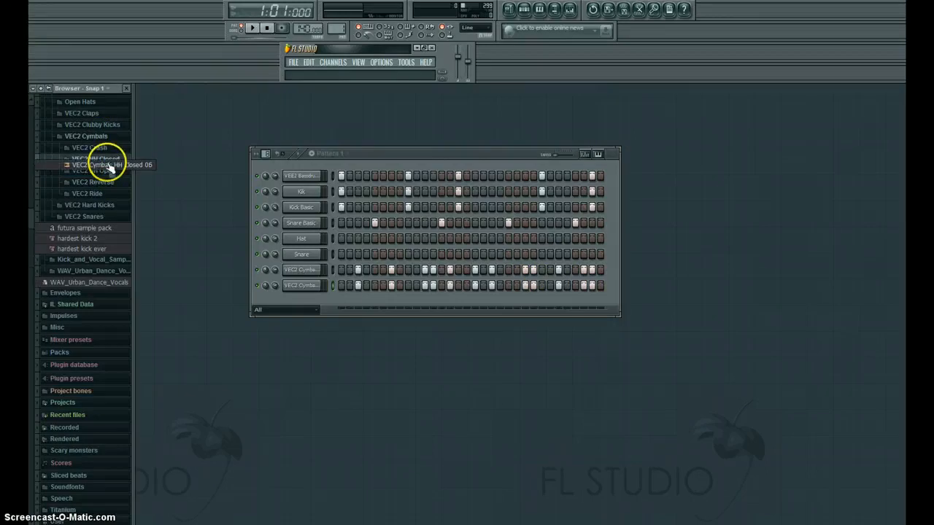
{"action": "left_click", "coordinate": [102, 159]}
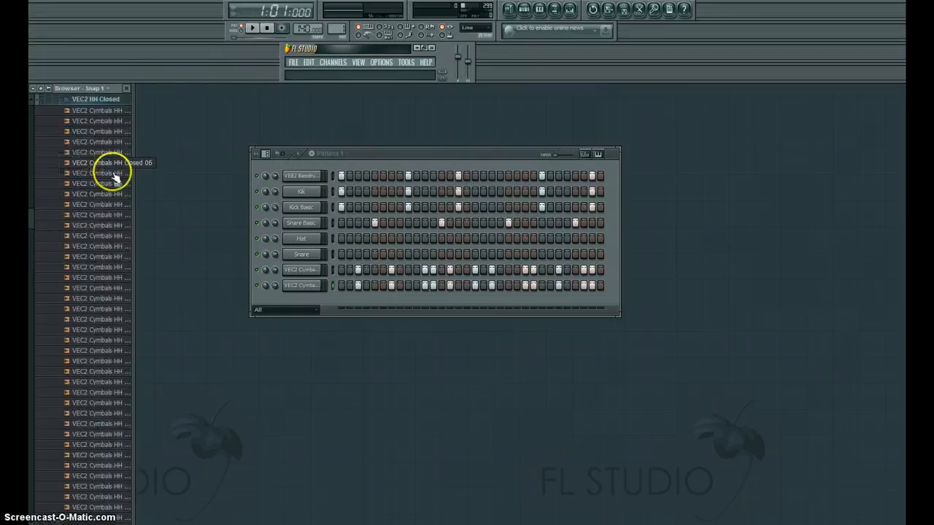
{"action": "left_click", "coordinate": [107, 143]}
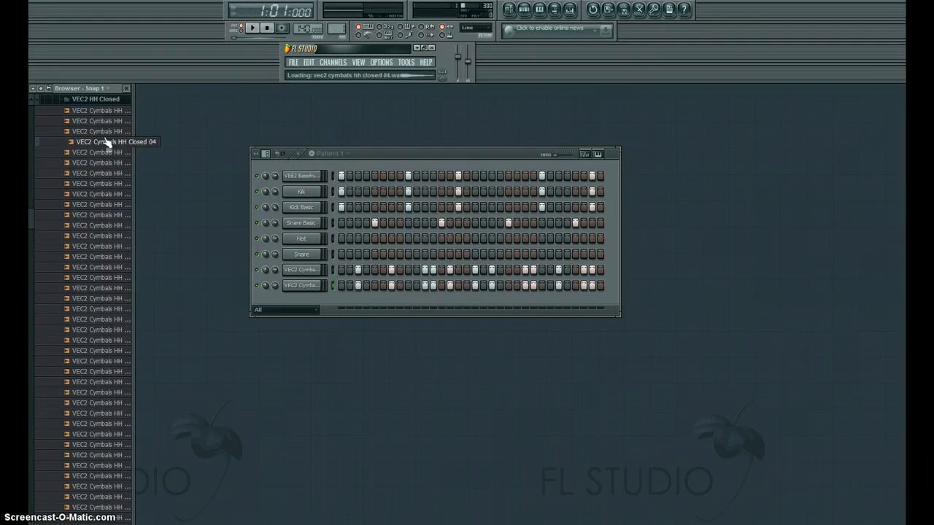
{"action": "left_click_drag", "start_coordinate": [108, 143], "coordinate": [307, 305]}
Audition the closed hi-hat samples VEC2 Cymbals HH Closed 07, 02, 01 and 04
{"action": "left_click", "coordinate": [92, 170]}
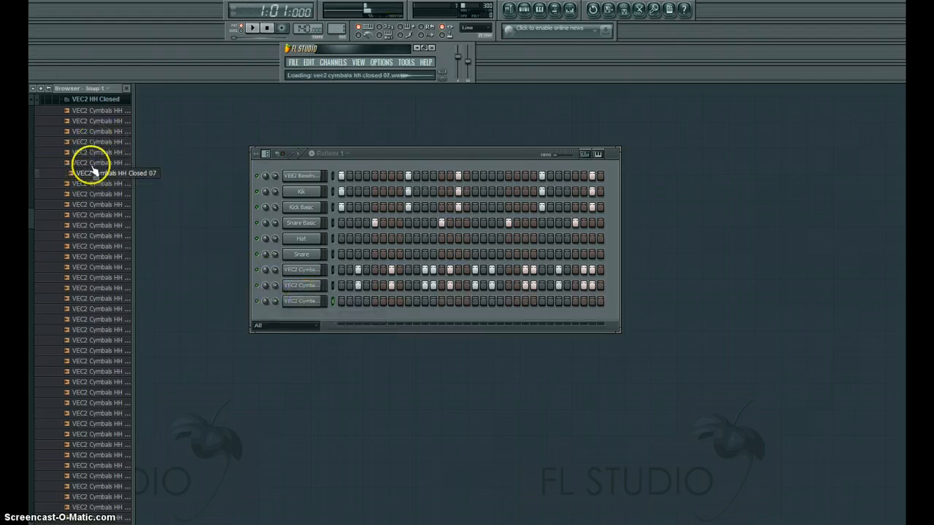
{"action": "left_click", "coordinate": [95, 121]}
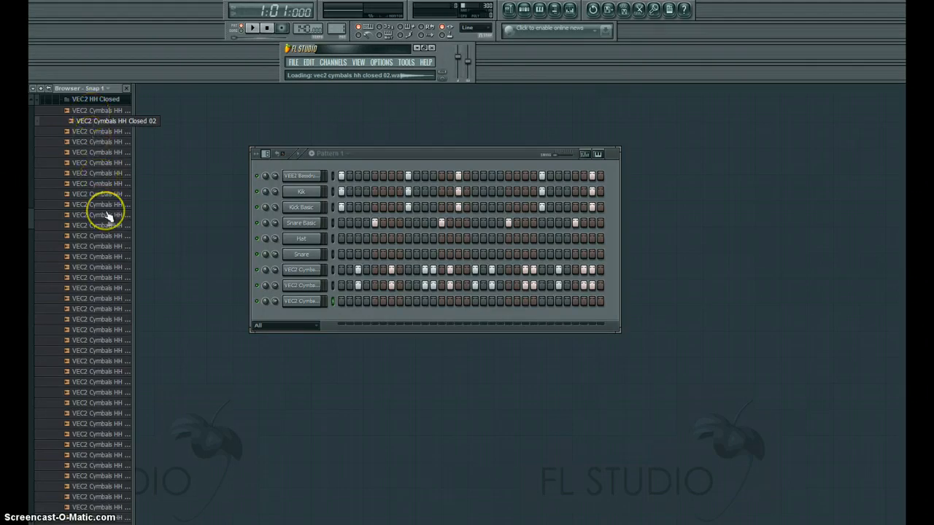
{"action": "left_click", "coordinate": [358, 269]}
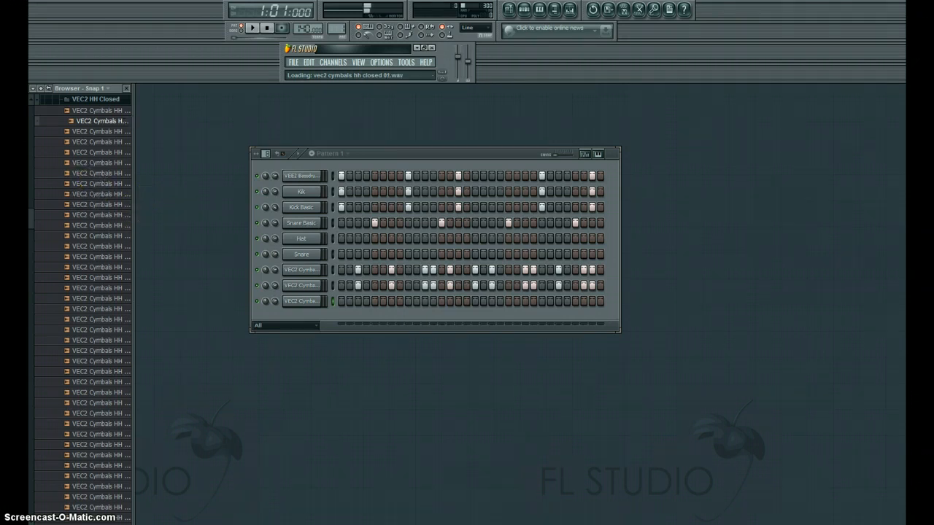
{"action": "left_click", "coordinate": [110, 142]}
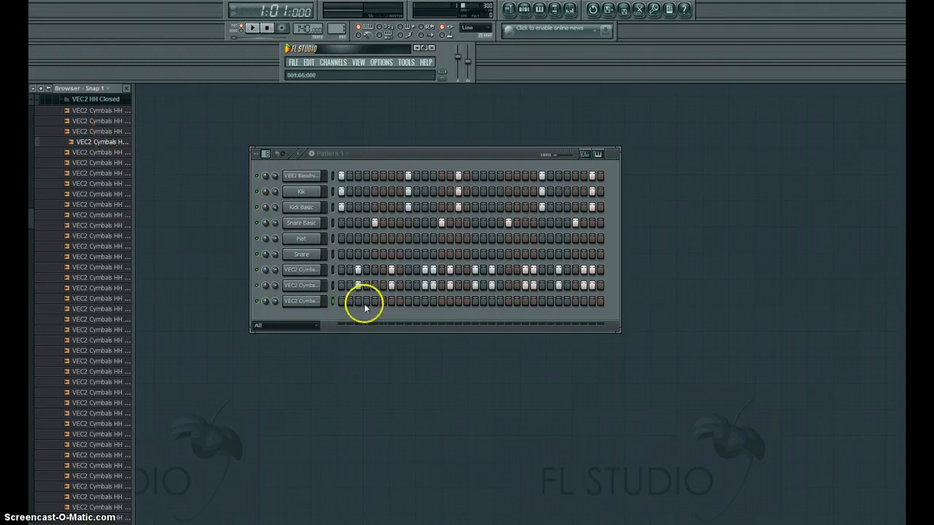
Enable steps 3, 7, 11, 12, 14, 17, 19, 23, 24, 27, 30 and 31 on the closed hi-hat channel
{"action": "left_click", "coordinate": [391, 301]}
{"action": "left_click", "coordinate": [424, 301]}
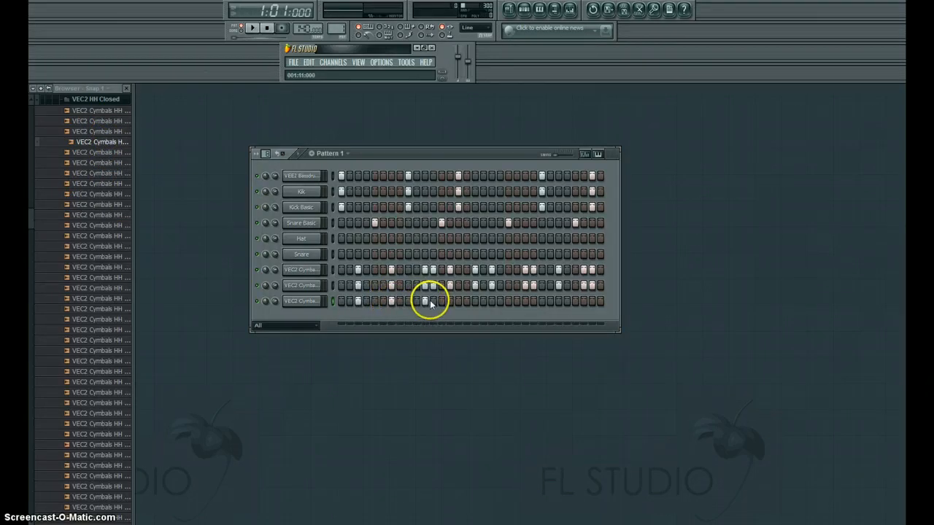
{"action": "left_click", "coordinate": [433, 301]}
{"action": "left_click", "coordinate": [449, 302]}
{"action": "left_click", "coordinate": [492, 301]}
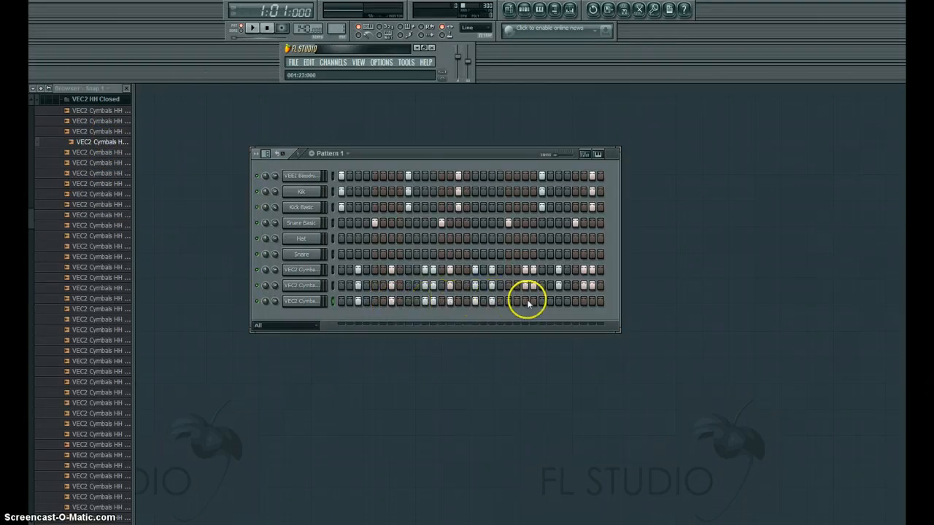
{"action": "left_click", "coordinate": [531, 302]}
{"action": "left_click", "coordinate": [583, 301]}
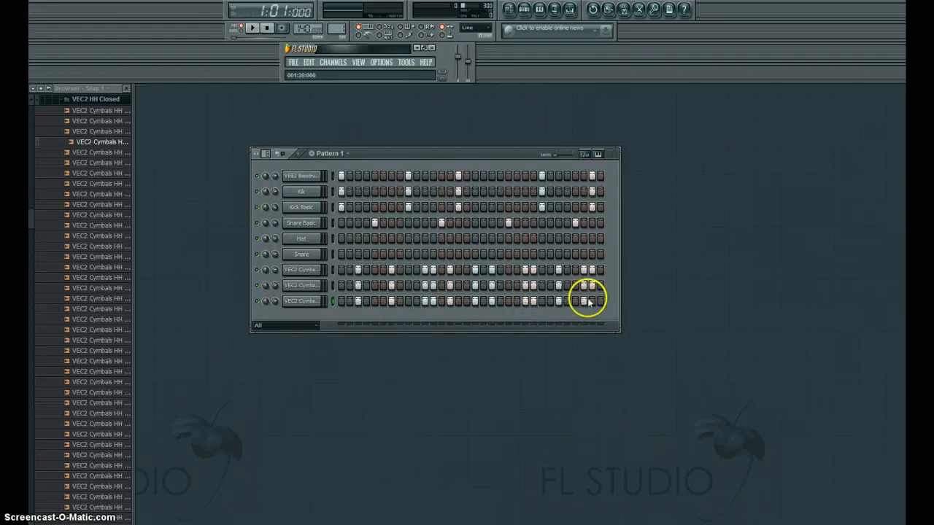
{"action": "left_click", "coordinate": [592, 301]}
Close the iTunes window and check the open Internet Explorer windows
{"action": "right_click", "coordinate": [310, 517]}
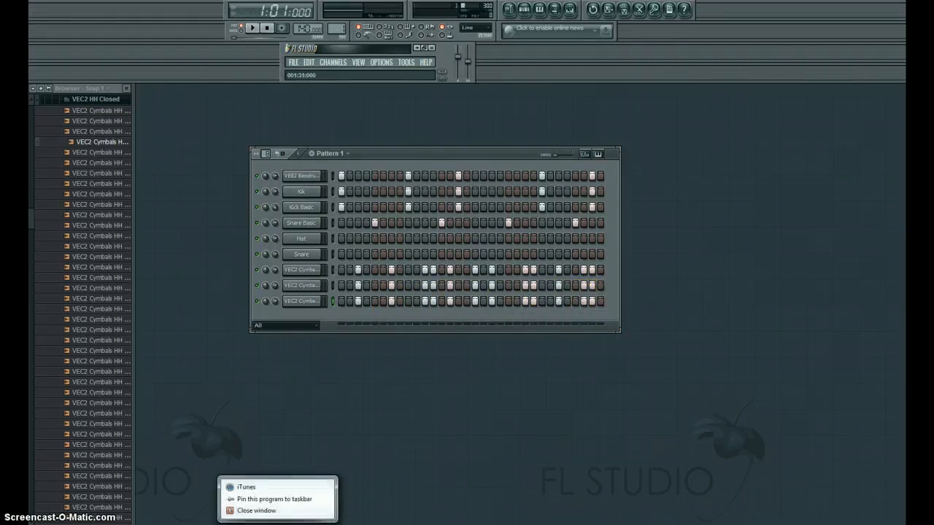
{"action": "left_click", "coordinate": [261, 511]}
{"action": "key", "text": "alt+Tab"}
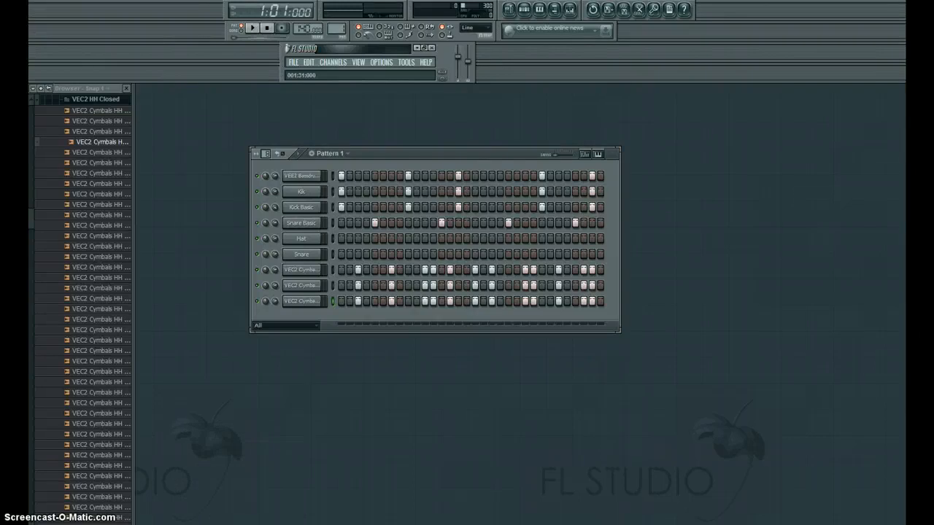
{"action": "right_click", "coordinate": [212, 520]}
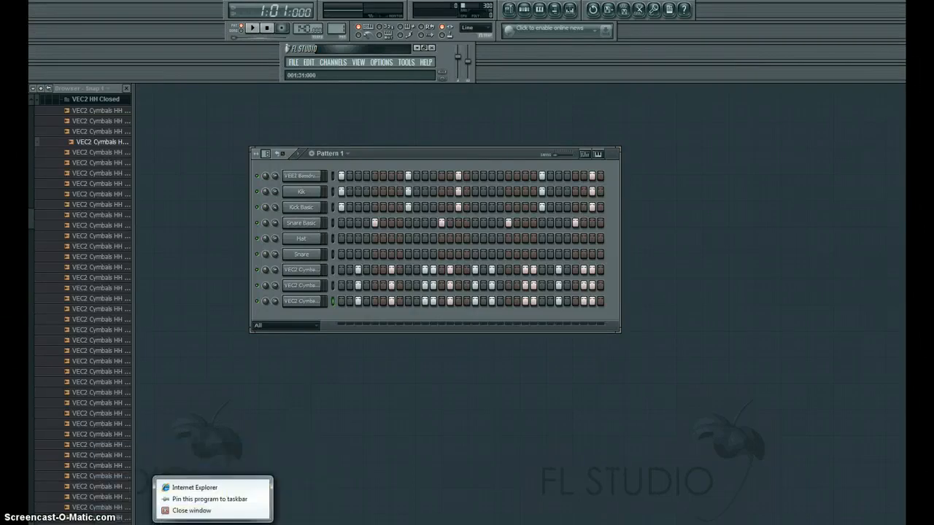
{"action": "left_click", "coordinate": [212, 519]}
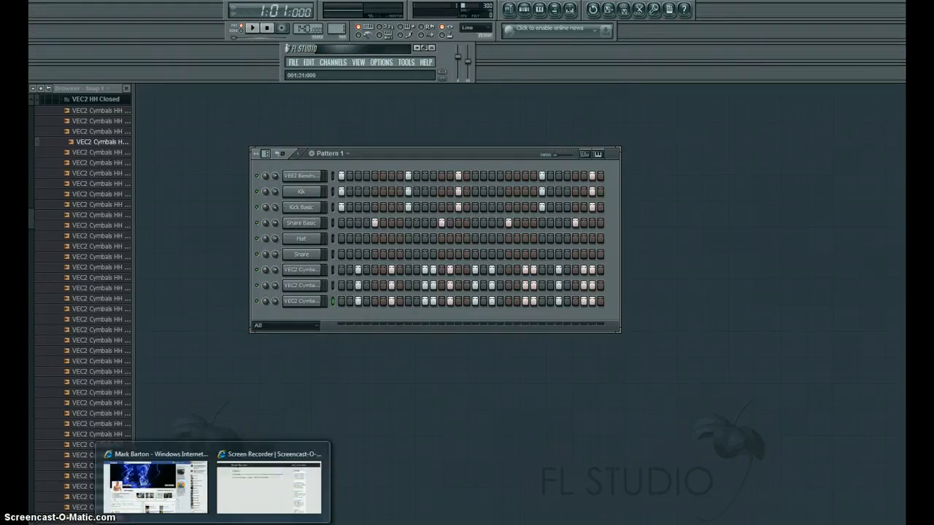
{"action": "left_click", "coordinate": [187, 502]}
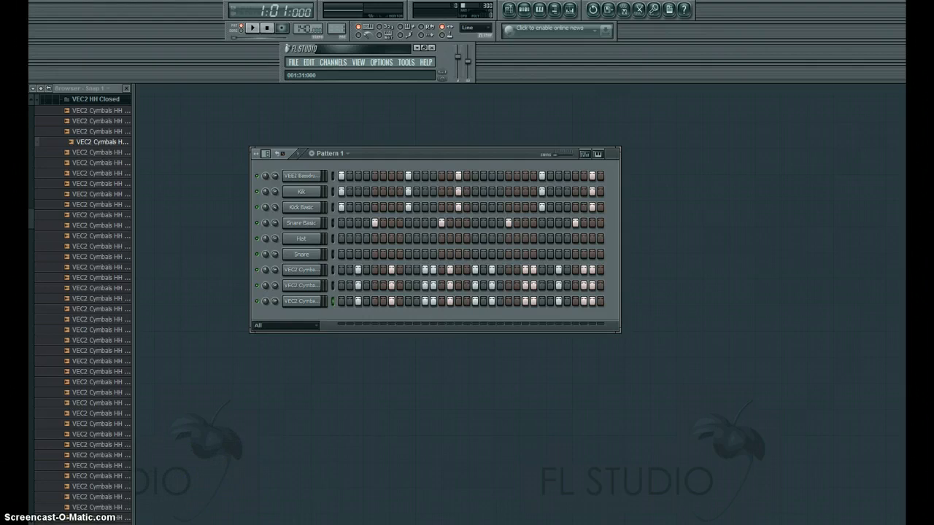
{"action": "mouse_move", "coordinate": [213, 519]}
{"action": "mouse_move", "coordinate": [194, 467]}
Play back the full pattern with all three layered hi-hat channels, and stop it
{"action": "left_click", "coordinate": [255, 28]}
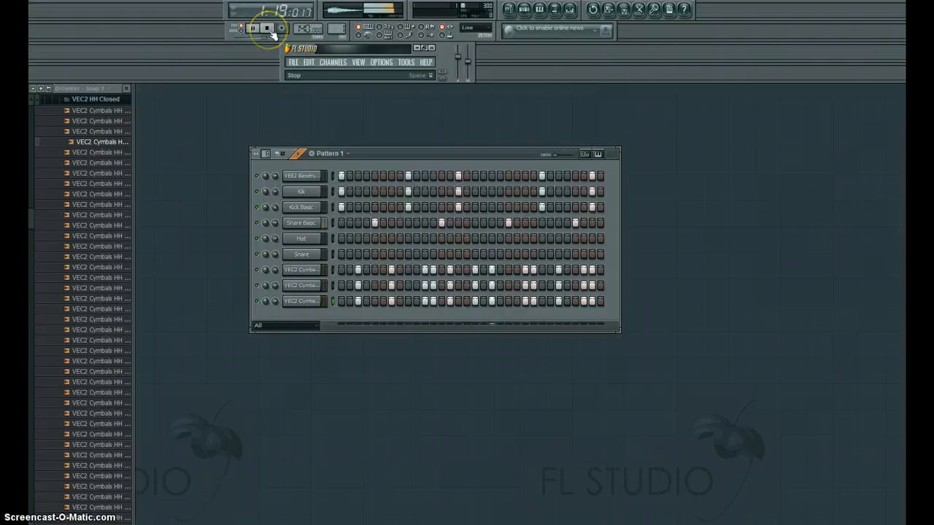
{"action": "left_click", "coordinate": [268, 29]}
{"action": "left_click_drag", "start_coordinate": [283, 289], "coordinate": [277, 267]}
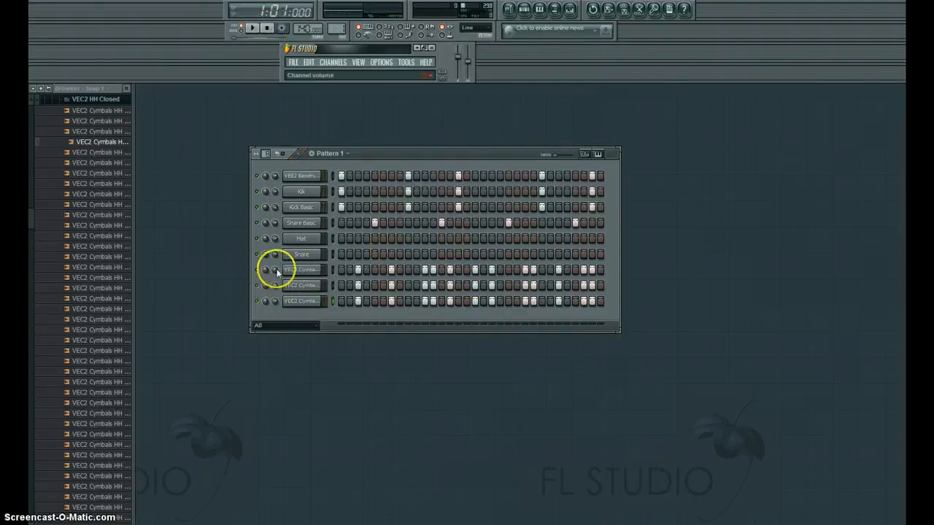
Draw a wavy velocity curve for the VEC2 Cymbals HH Open 011 channel, peaking mid-pattern and dipping towards step 27
{"action": "left_click", "coordinate": [584, 155]}
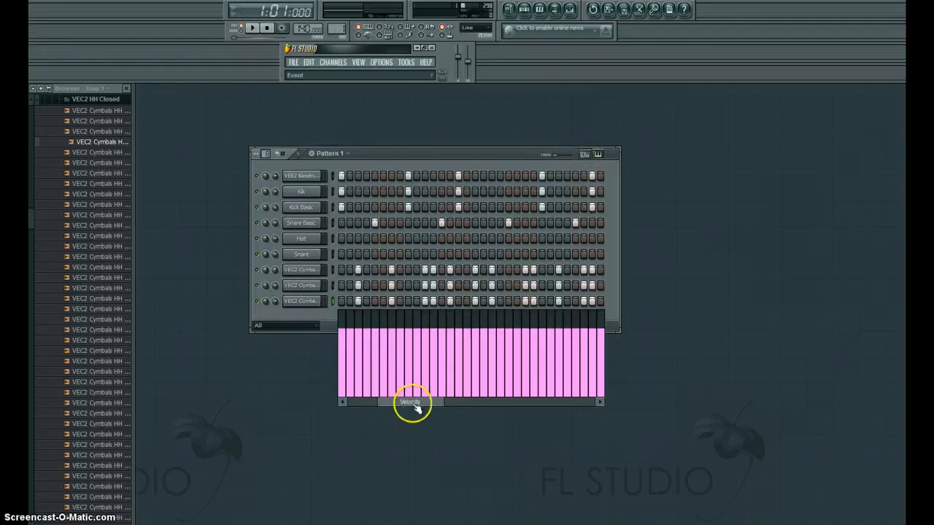
{"action": "left_click_drag", "start_coordinate": [426, 408], "coordinate": [382, 400]}
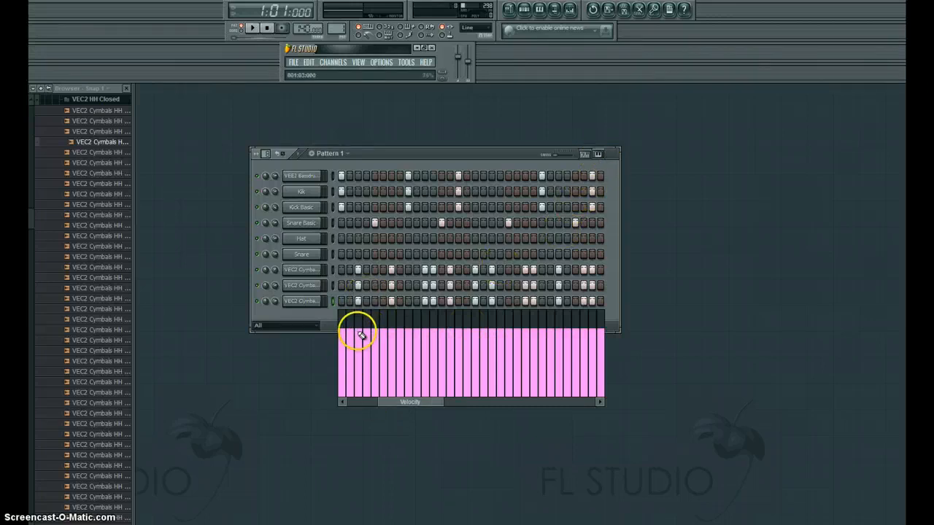
{"action": "left_click", "coordinate": [305, 270]}
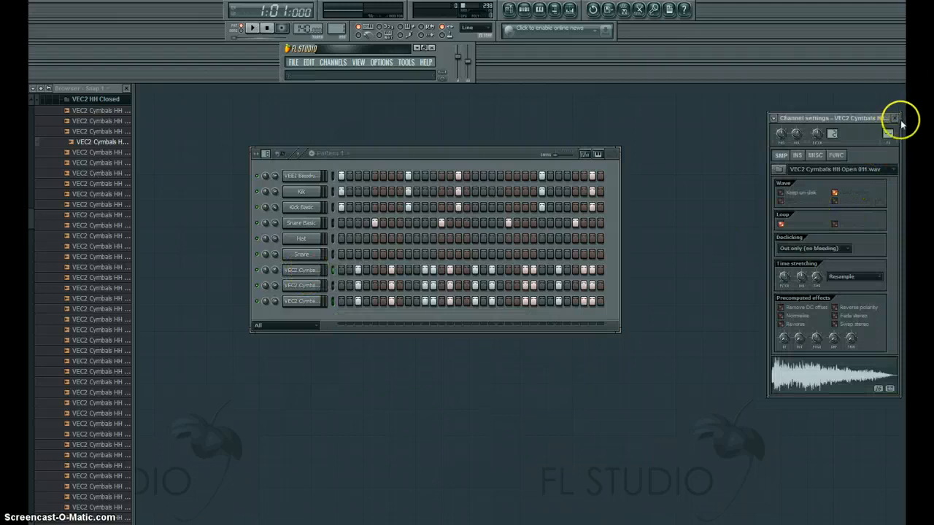
{"action": "left_click", "coordinate": [895, 117]}
{"action": "left_click", "coordinate": [585, 155]}
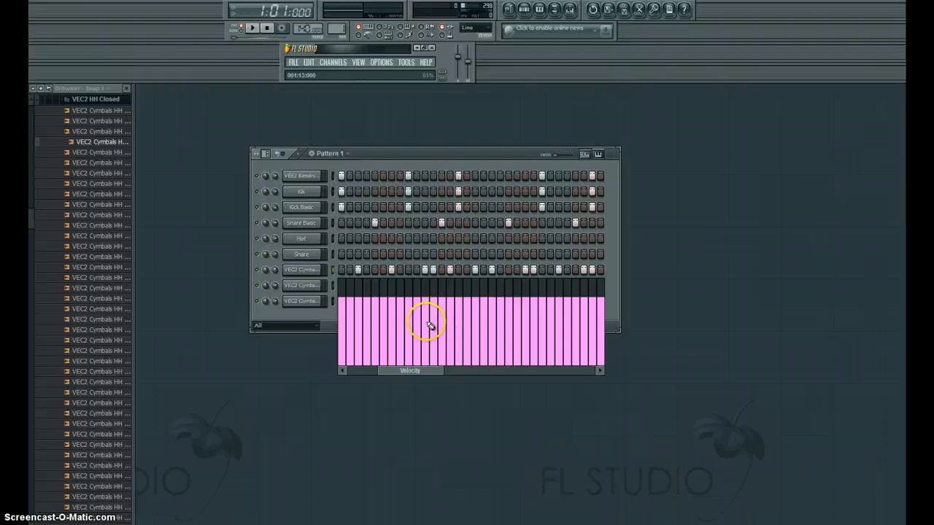
{"action": "left_click_drag", "start_coordinate": [345, 316], "coordinate": [427, 307]}
{"action": "left_click_drag", "start_coordinate": [492, 302], "coordinate": [601, 316]}
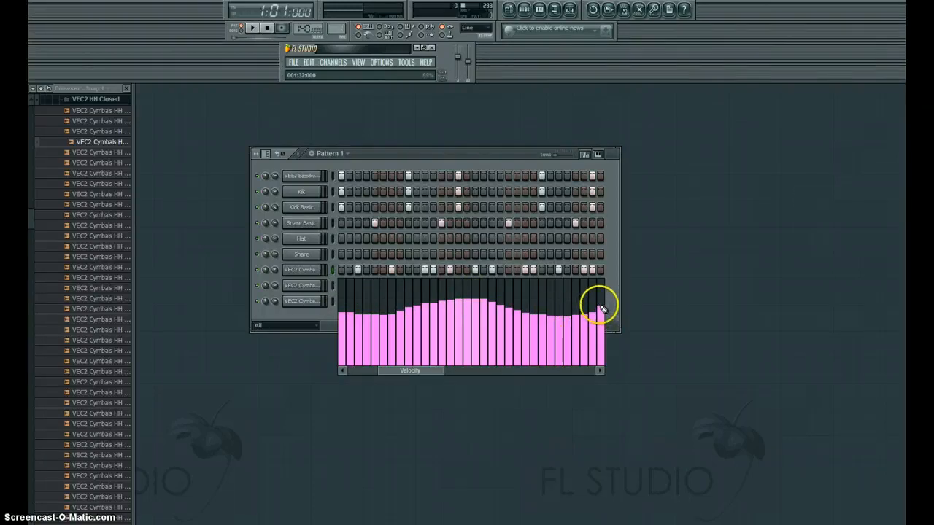
Play back the pattern with the reshaped open hi-hat velocities, and stop it
{"action": "left_click", "coordinate": [252, 28]}
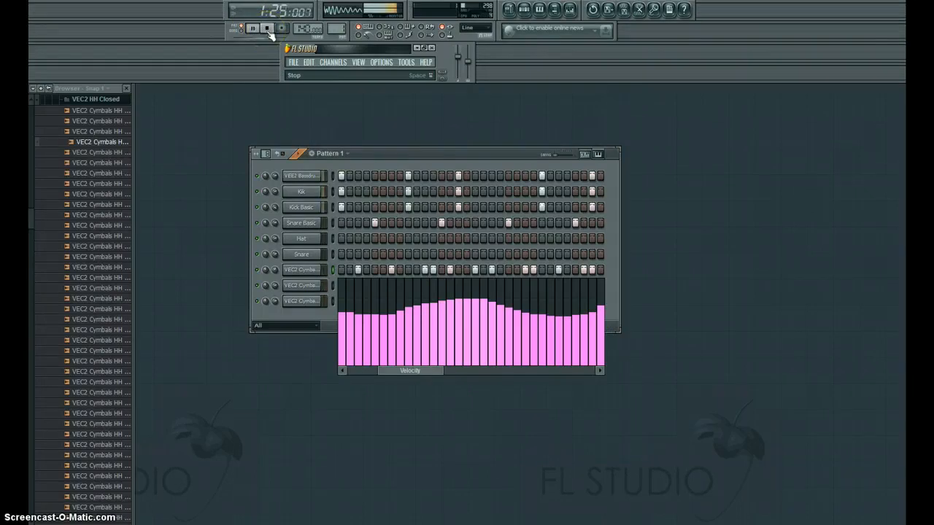
{"action": "left_click", "coordinate": [268, 29]}
View the open hi-hat channel's pan graph, and close the graph editor
{"action": "left_click", "coordinate": [313, 288]}
{"action": "left_click", "coordinate": [400, 370]}
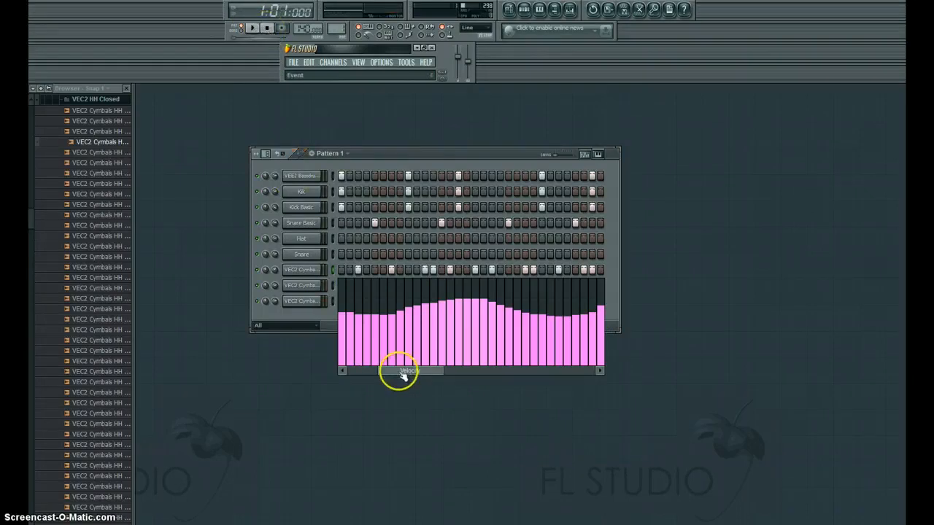
{"action": "left_click_drag", "start_coordinate": [400, 370], "coordinate": [364, 369]}
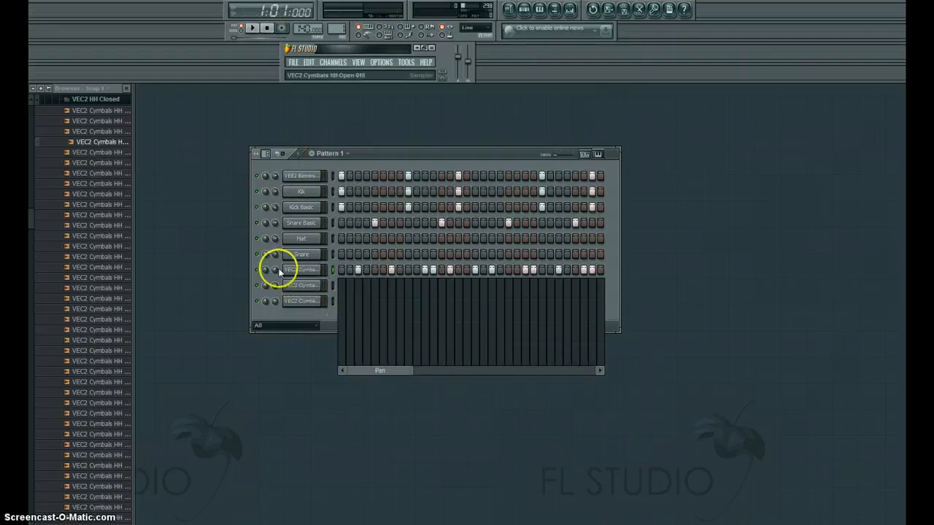
{"action": "left_click", "coordinate": [584, 155]}
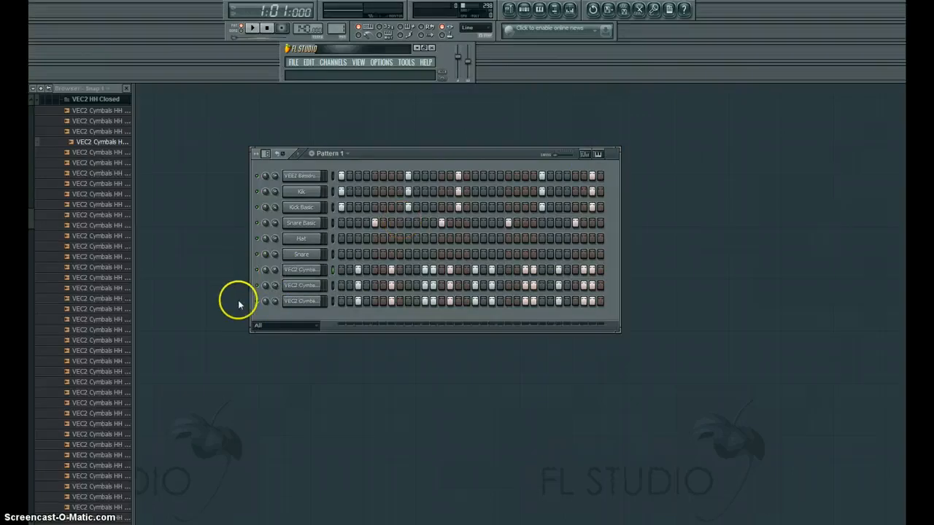
Lower the volume of the last VEC2 Cymbals channel, and play back the pattern to check it
{"action": "left_click_drag", "start_coordinate": [273, 305], "coordinate": [279, 323]}
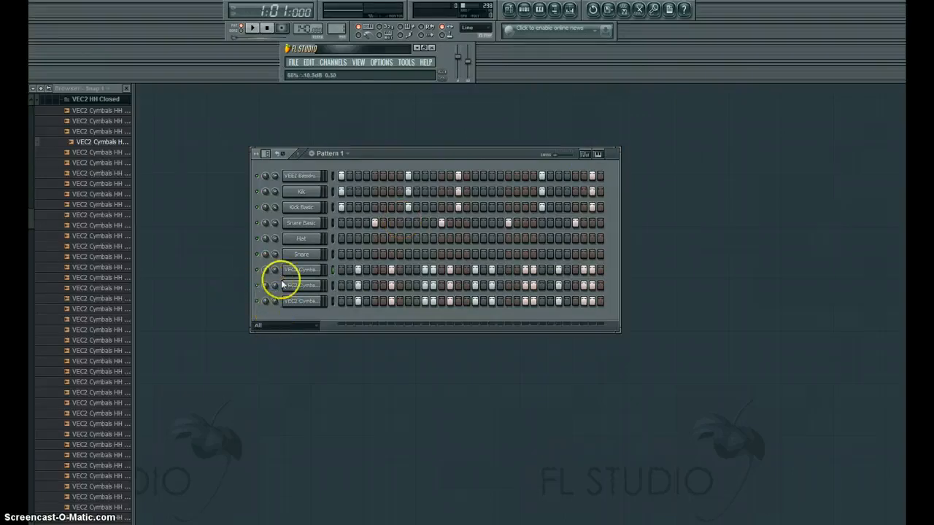
{"action": "left_click", "coordinate": [259, 26]}
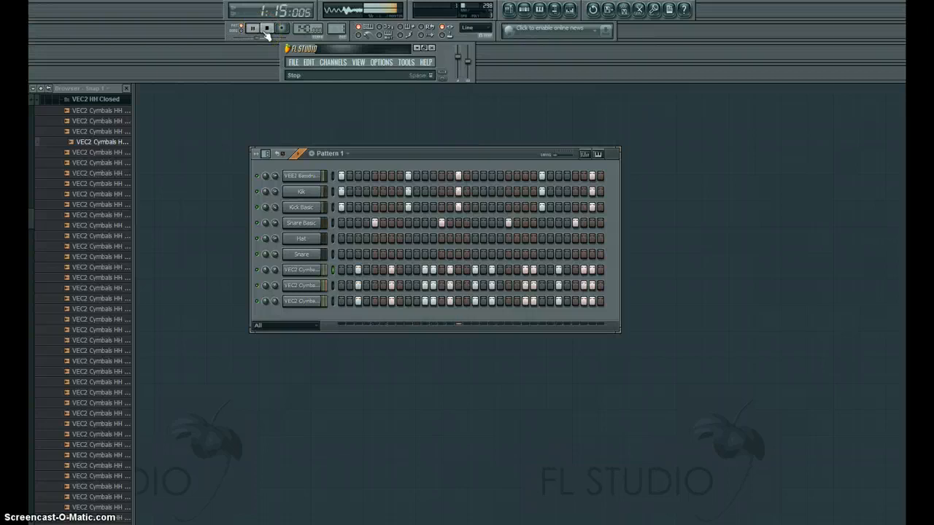
{"action": "left_click", "coordinate": [267, 29]}
Add VEC2 Bassdrums Clubby 007 from the VEC2 Clubby Kicks folder as a channel below Snare Basic, with steps 5, 13, 21 and 29 enabled
{"action": "left_click", "coordinate": [104, 98]}
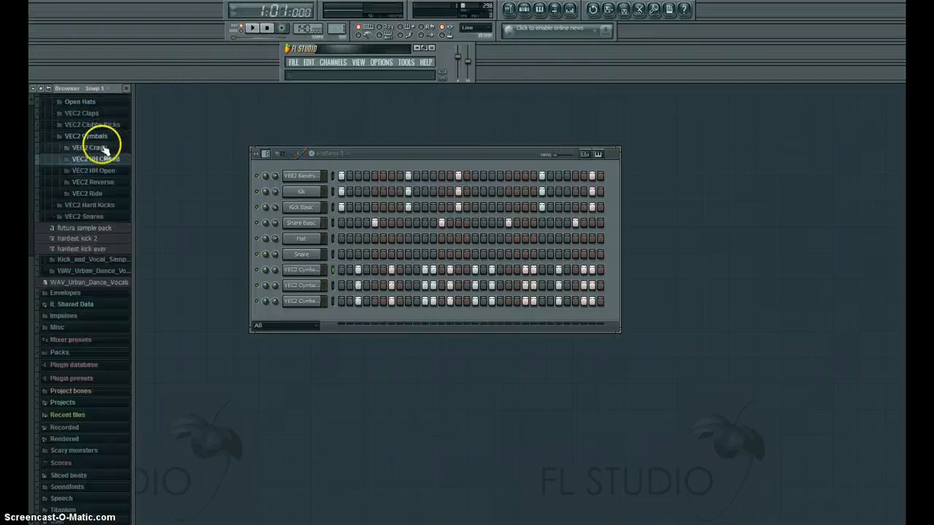
{"action": "left_click", "coordinate": [102, 137]}
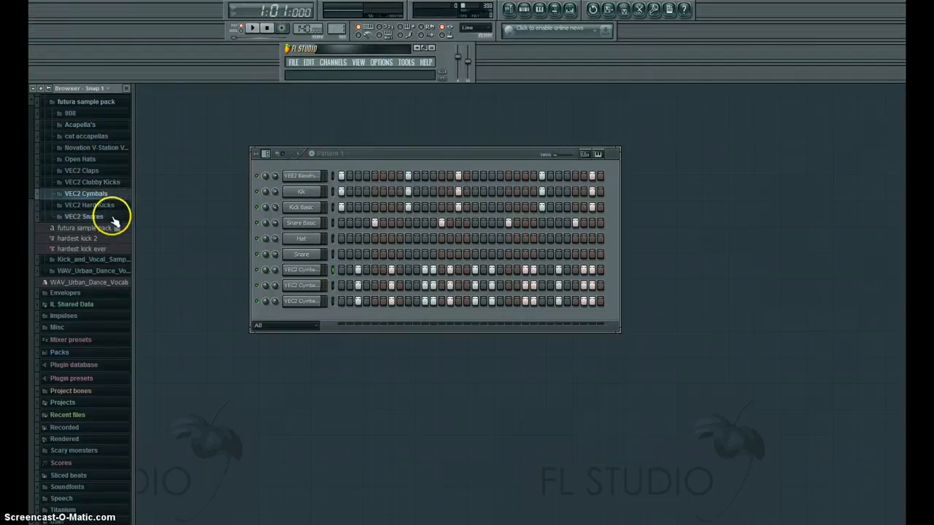
{"action": "left_click", "coordinate": [110, 182]}
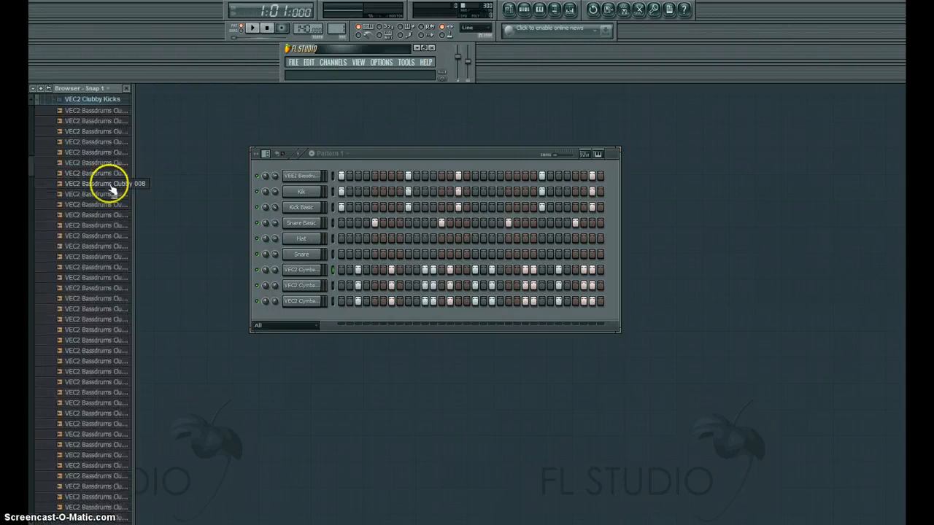
{"action": "left_click", "coordinate": [109, 162]}
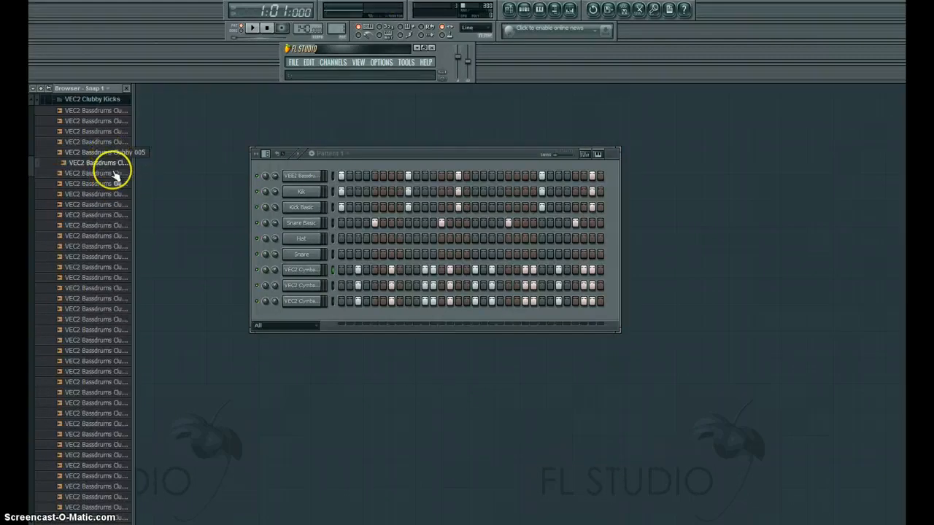
{"action": "left_click_drag", "start_coordinate": [115, 175], "coordinate": [299, 238]}
{"action": "left_click", "coordinate": [373, 238]}
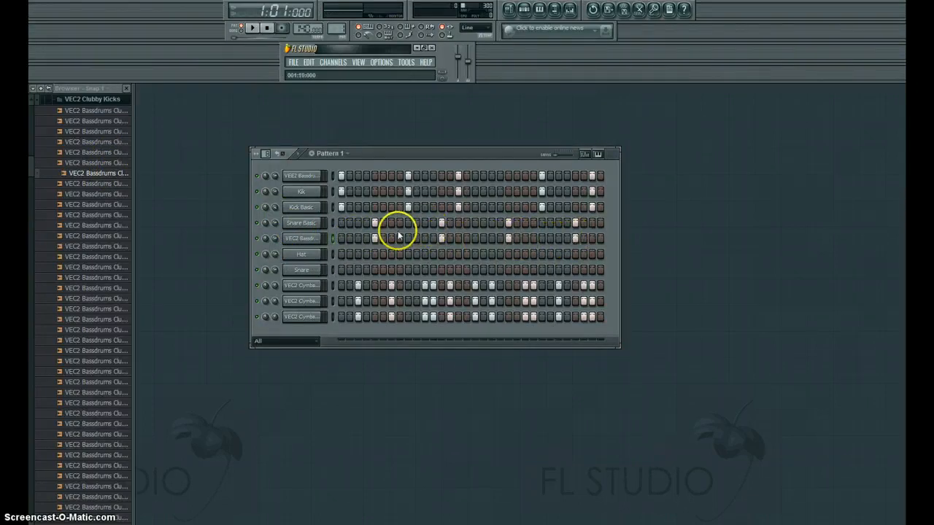
Play back the pattern twice with the clubby kick layered under the snare, and collapse the VEC2 Clubby Kicks folder
{"action": "left_click", "coordinate": [253, 28]}
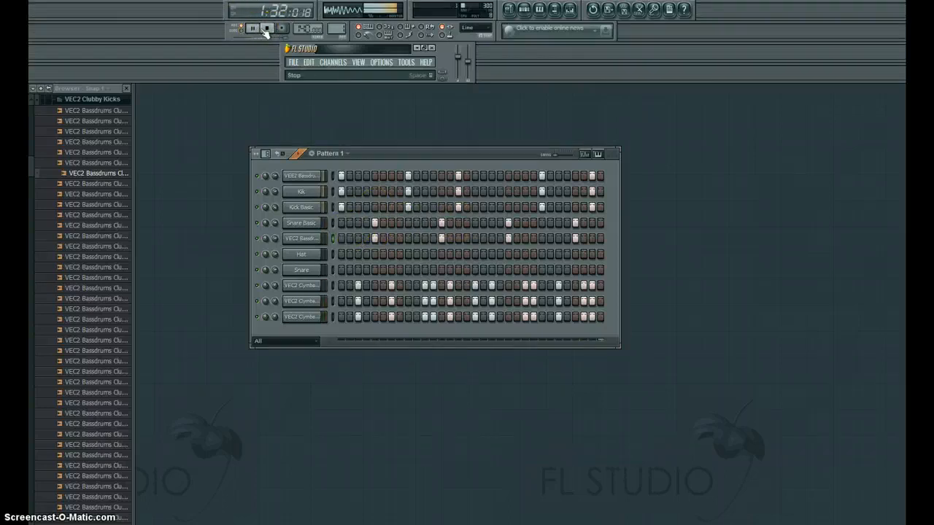
{"action": "left_click", "coordinate": [266, 29]}
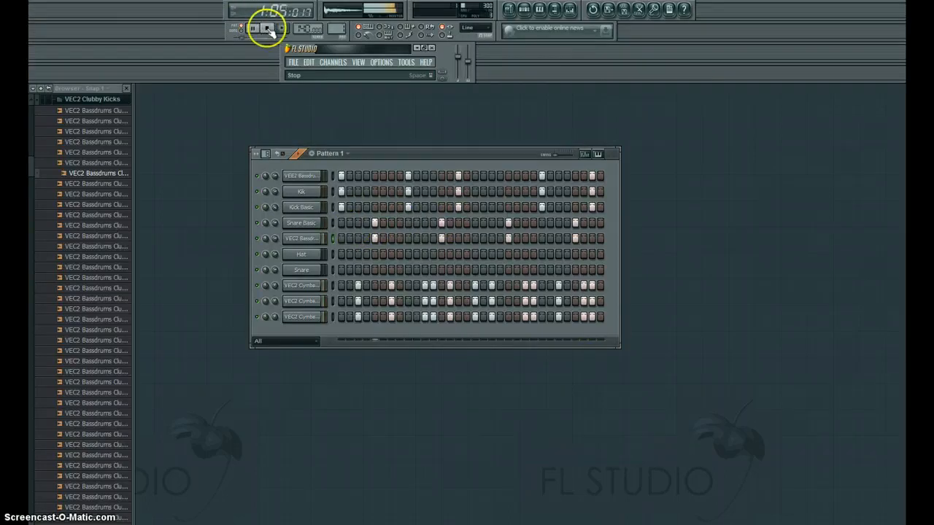
{"action": "left_click", "coordinate": [99, 108]}
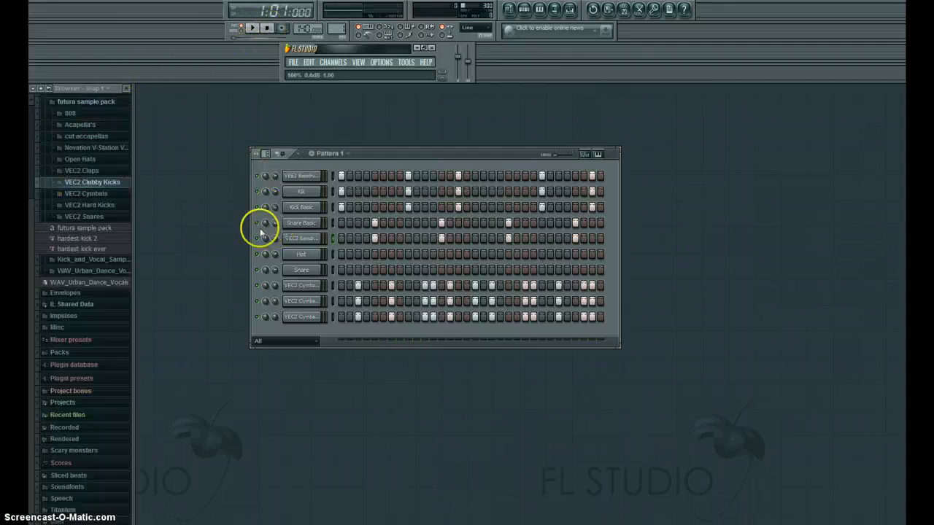
{"action": "left_click", "coordinate": [252, 28]}
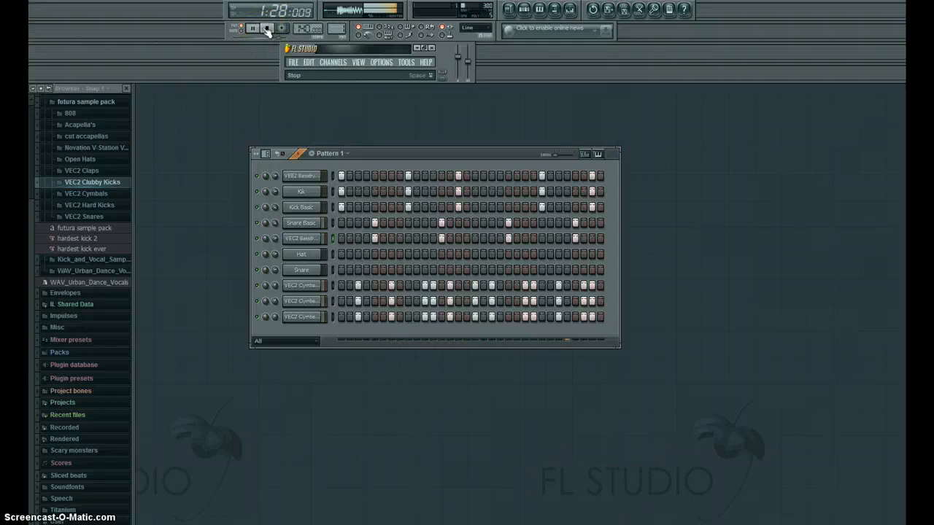
{"action": "left_click", "coordinate": [267, 29]}
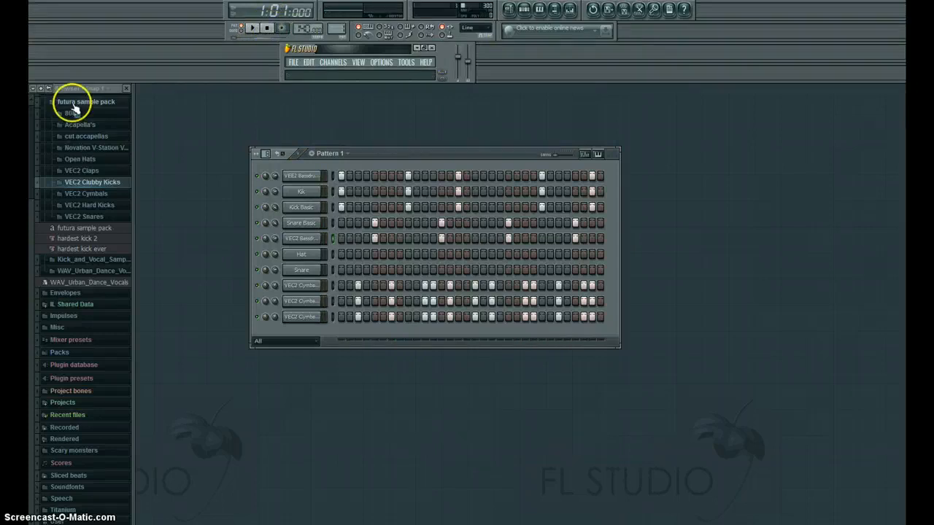
Collapse the futura sample pack and Dubstep folders in the browser
{"action": "left_click", "coordinate": [73, 102]}
{"action": "left_click", "coordinate": [79, 118]}
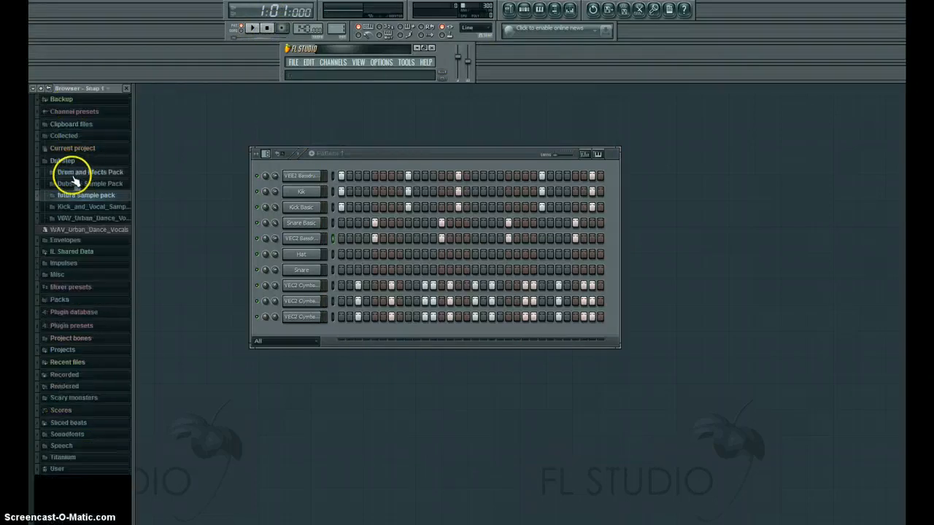
{"action": "left_click", "coordinate": [73, 162]}
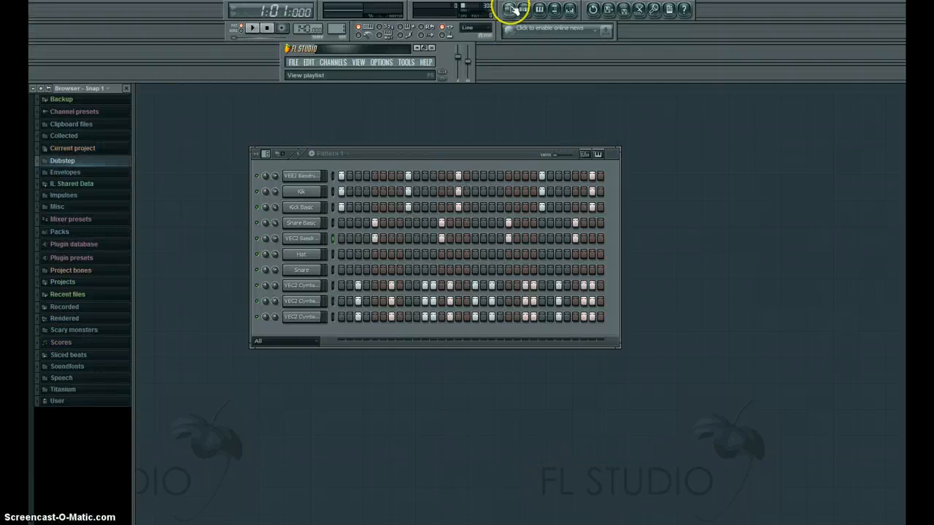
Place four consecutive Pattern 1 clips on Track 1 of the playlist, filling bars 1 to 8
{"action": "left_click", "coordinate": [510, 13]}
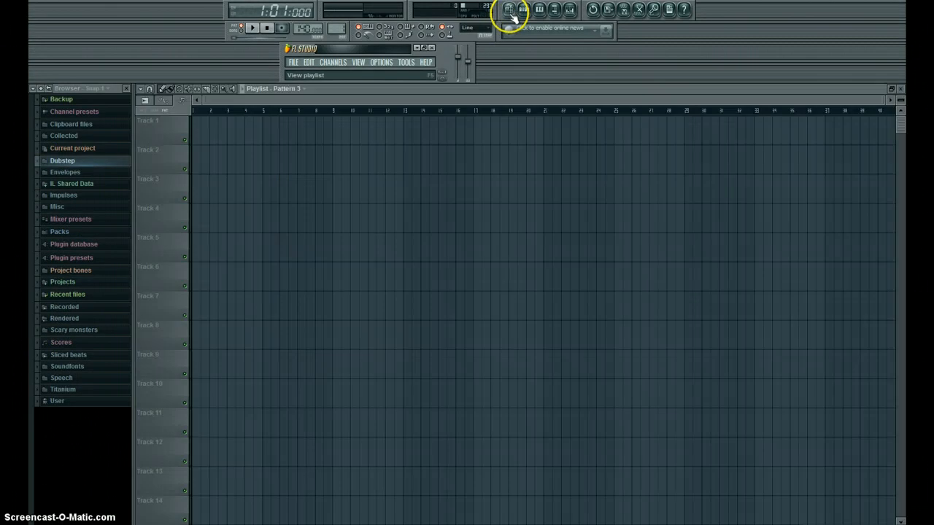
{"action": "left_click", "coordinate": [900, 93]}
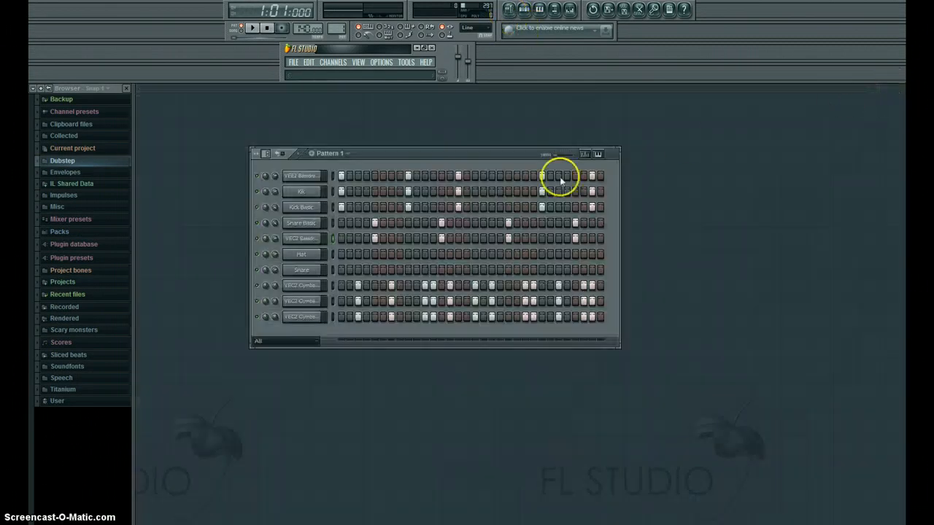
{"action": "left_click", "coordinate": [509, 10]}
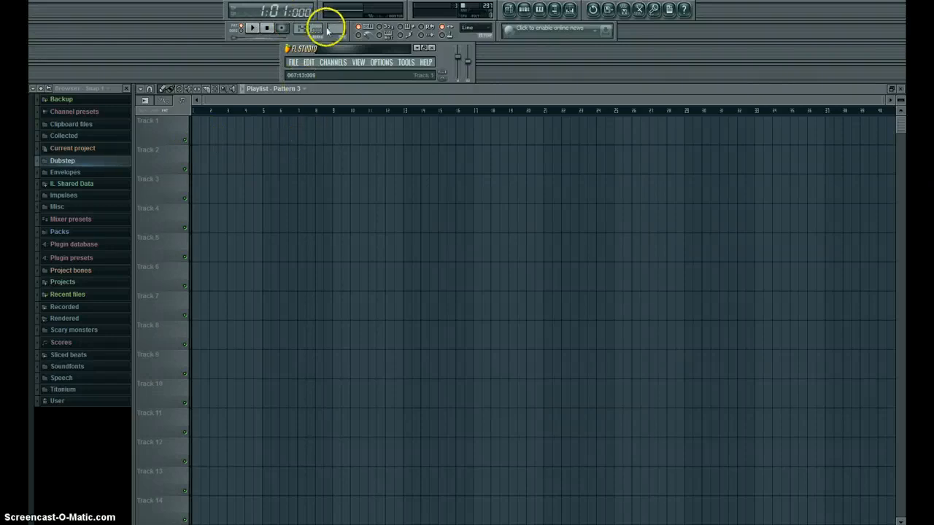
{"action": "left_click", "coordinate": [195, 133]}
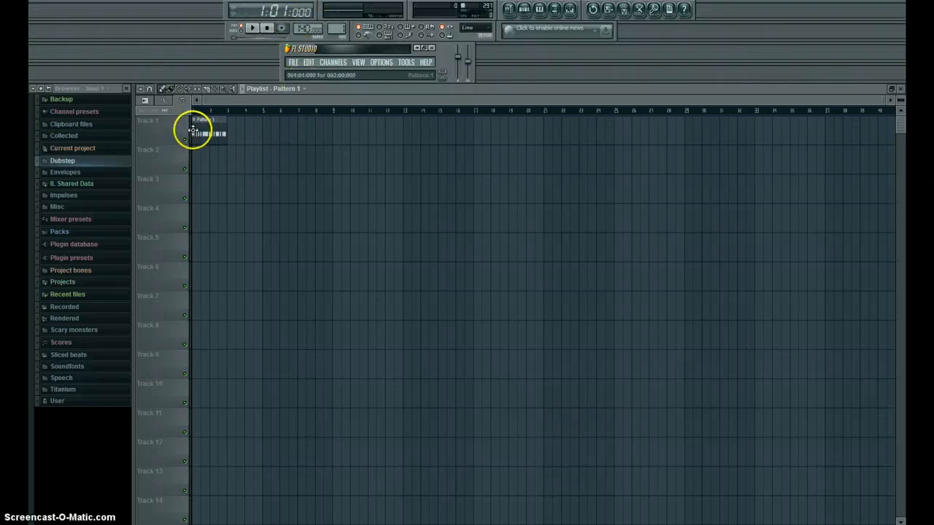
{"action": "left_click", "coordinate": [229, 132]}
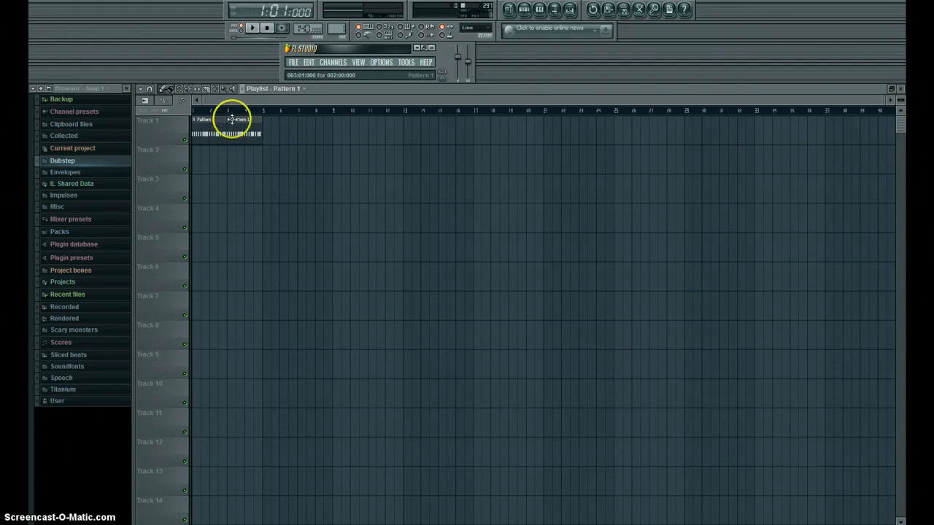
{"action": "left_click_drag", "start_coordinate": [231, 119], "coordinate": [250, 140]}
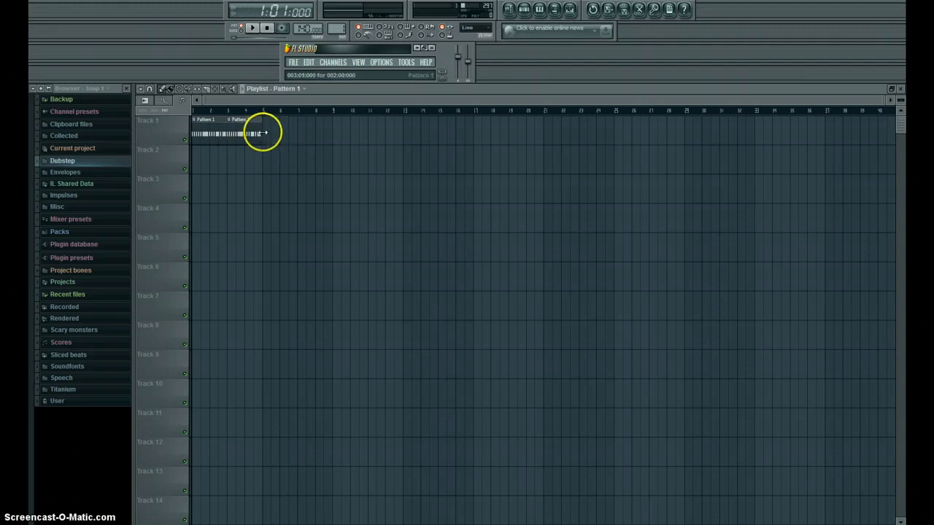
{"action": "left_click", "coordinate": [271, 134]}
{"action": "left_click", "coordinate": [301, 132]}
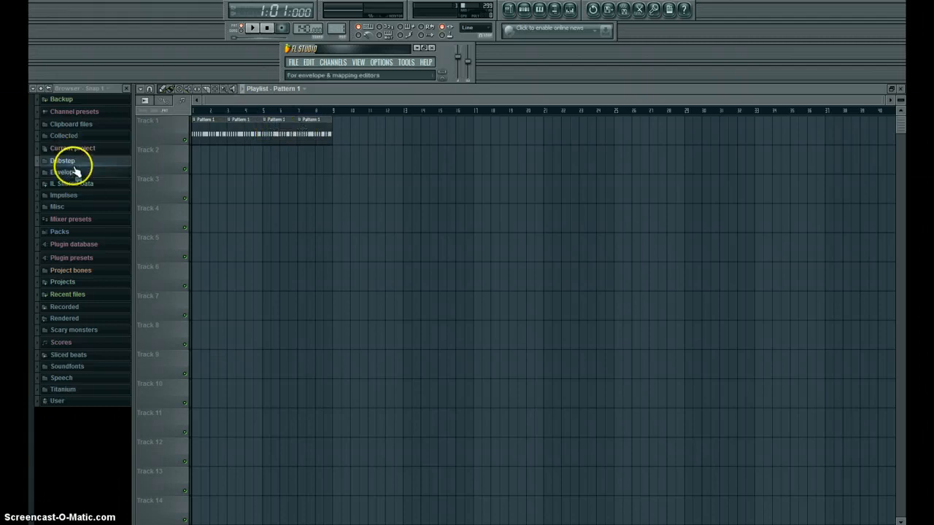
Look through the Dubstep and Packs folders, examining the contents of VENGEANCE ESSENTIAL CLUB SOUNDS vol-1 and Vocals
{"action": "left_click", "coordinate": [72, 161]}
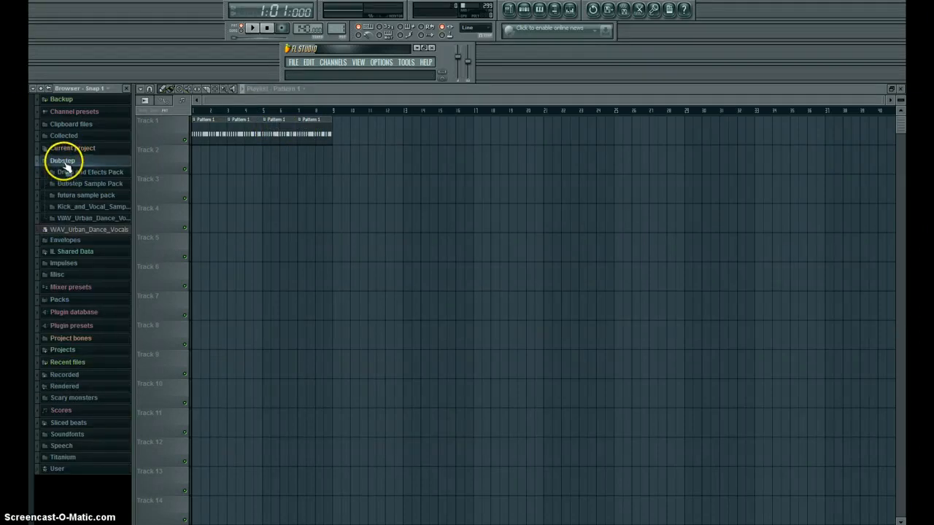
{"action": "left_click", "coordinate": [65, 162]}
{"action": "left_click", "coordinate": [65, 233]}
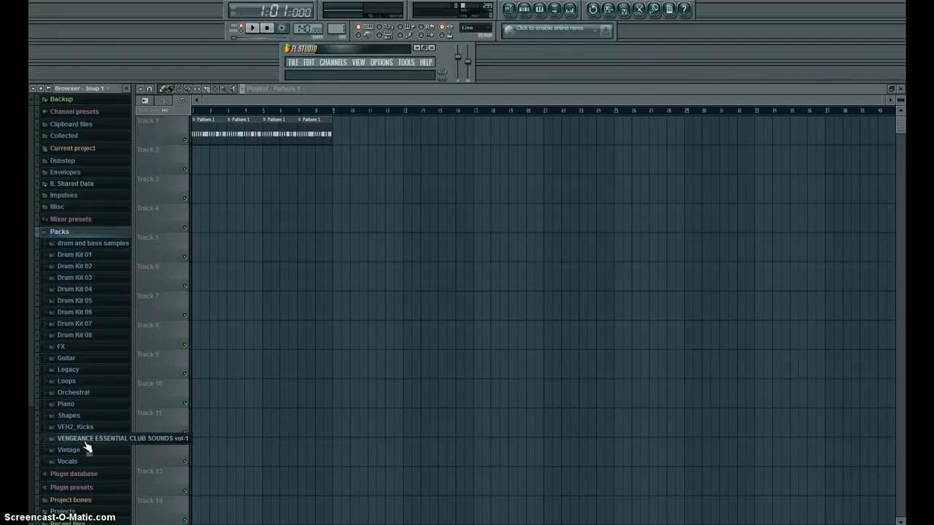
{"action": "left_click", "coordinate": [60, 441]}
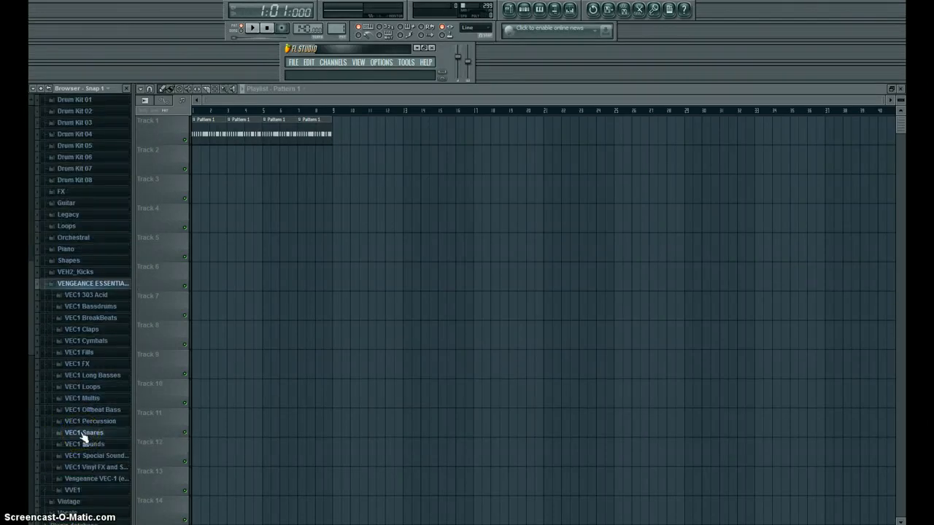
{"action": "left_click", "coordinate": [84, 286]}
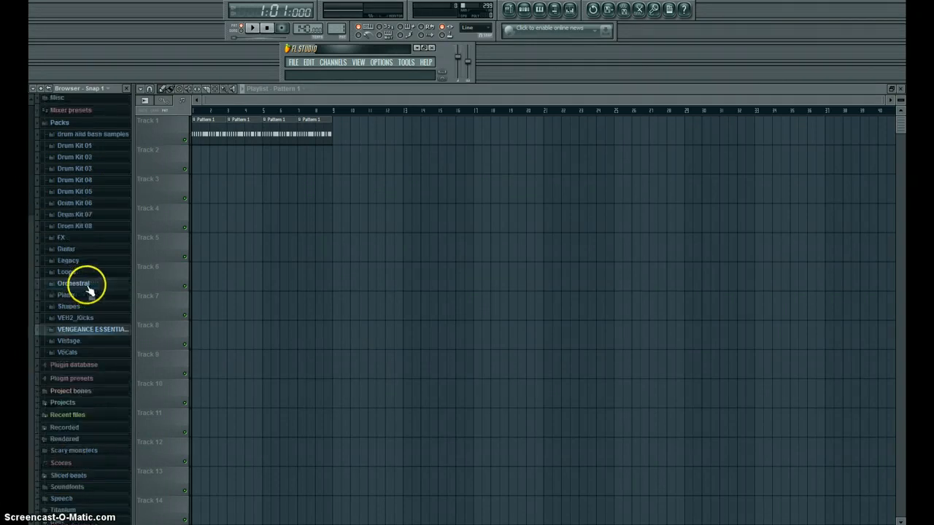
{"action": "left_click", "coordinate": [69, 352]}
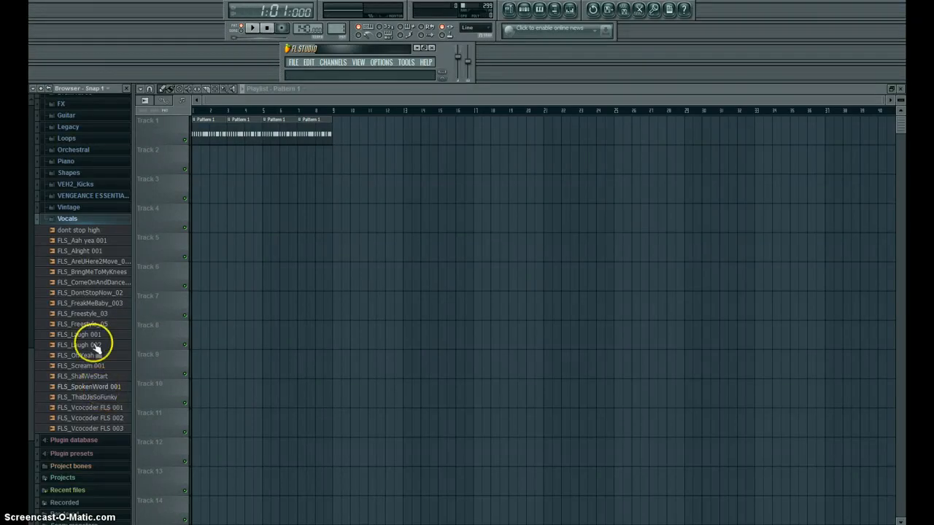
{"action": "left_click", "coordinate": [69, 219]}
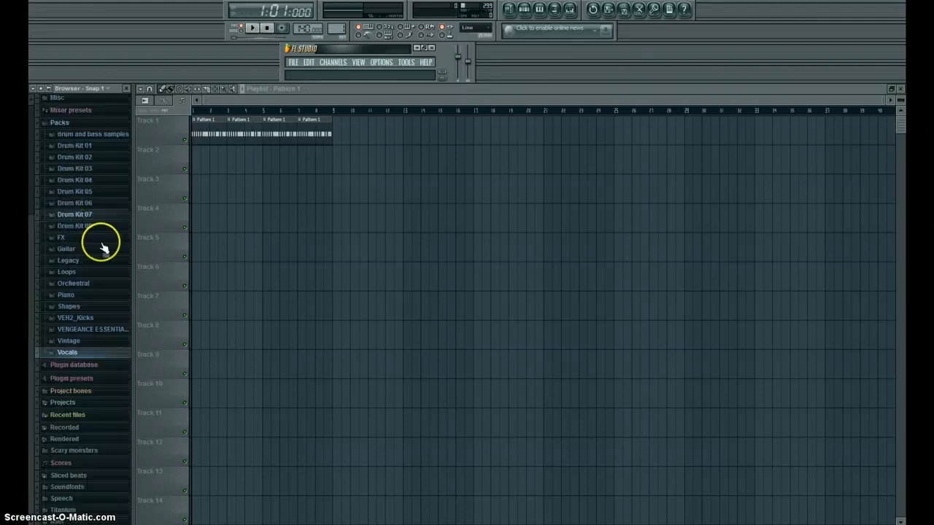
Expand the VENGEANCE ESSENTIAL CLUB SOUNDS pack down to the places and ambience samples inside VVE1 FX Vocals
{"action": "left_click", "coordinate": [95, 330]}
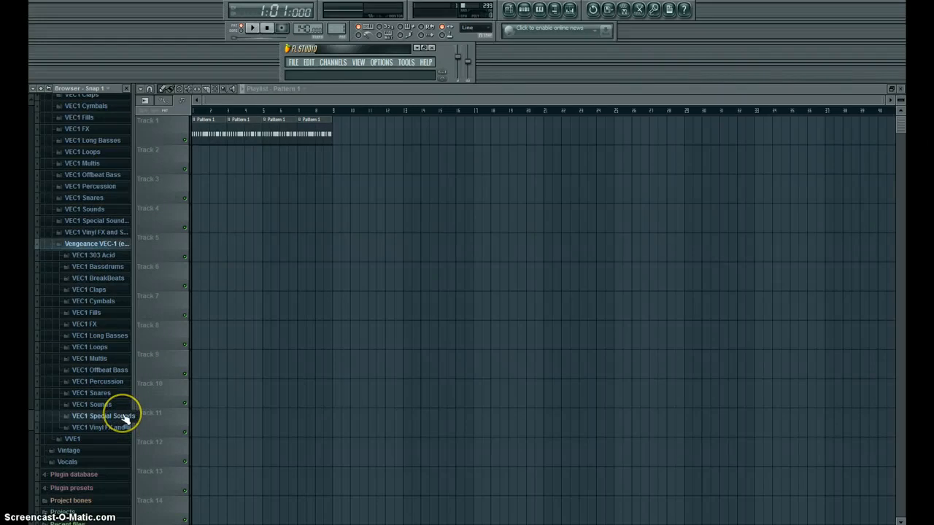
{"action": "left_click", "coordinate": [125, 418]}
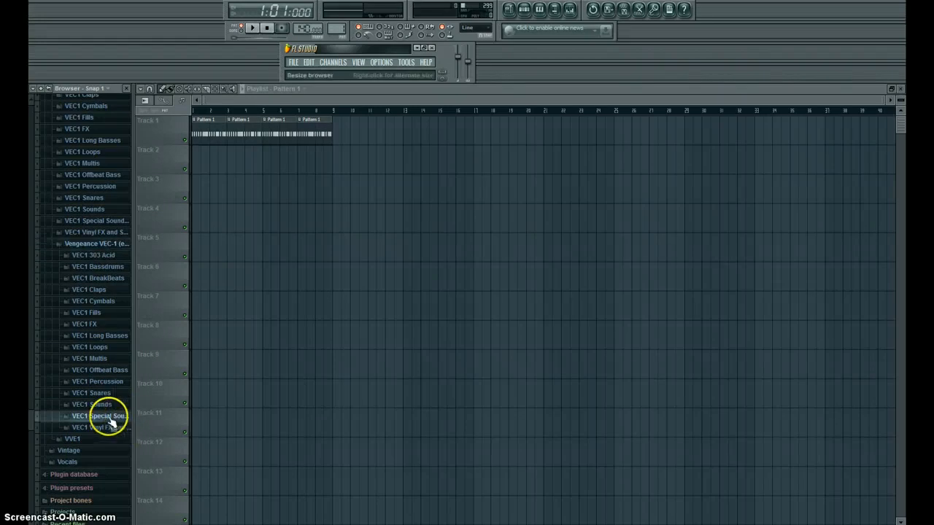
{"action": "left_click", "coordinate": [72, 439]}
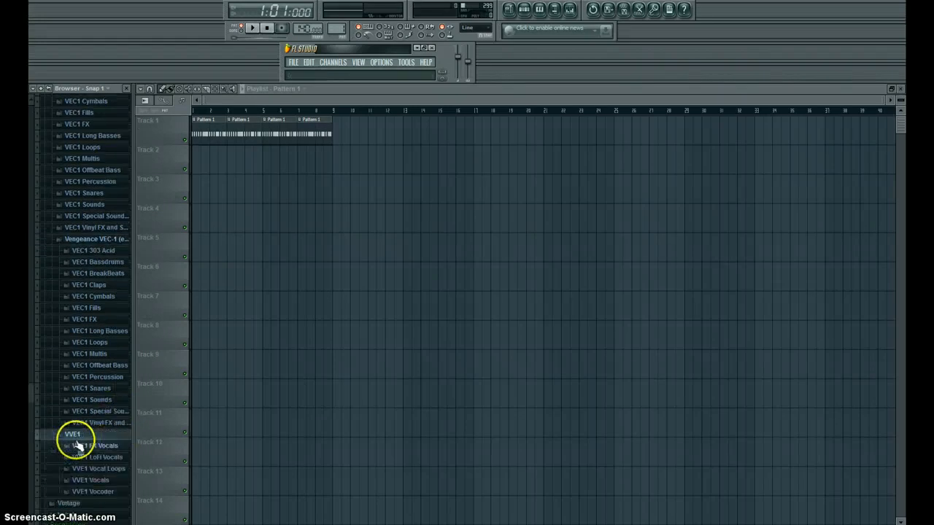
{"action": "left_click", "coordinate": [120, 443]}
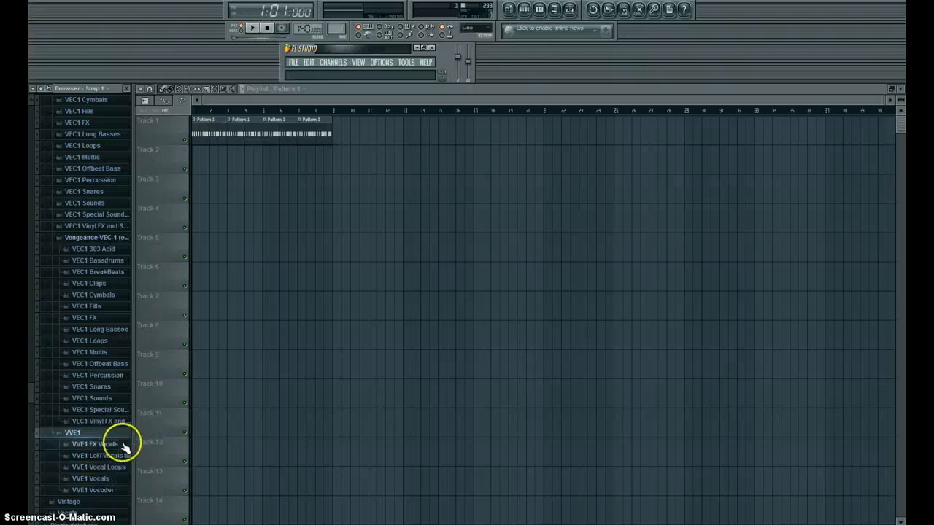
{"action": "scroll", "coordinate": [119, 408], "scroll_direction": "down", "scroll_amount": 3}
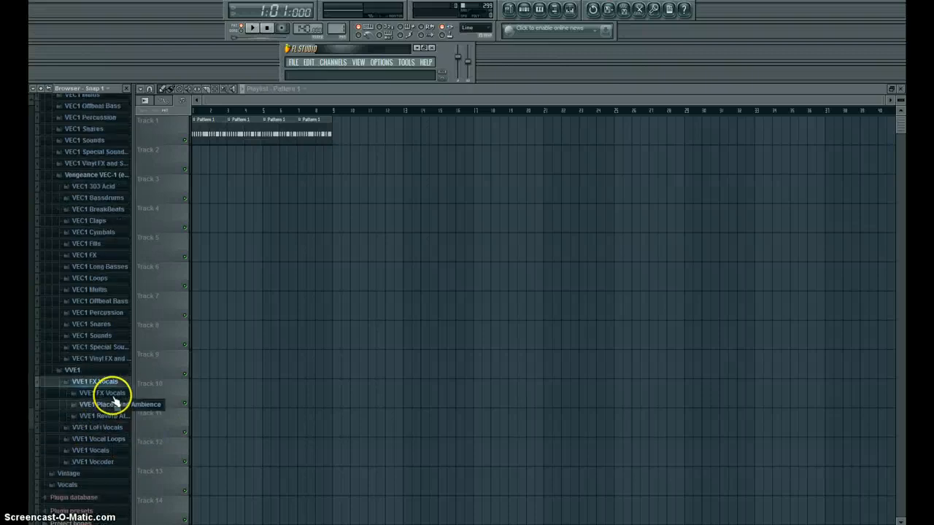
{"action": "left_click", "coordinate": [105, 404]}
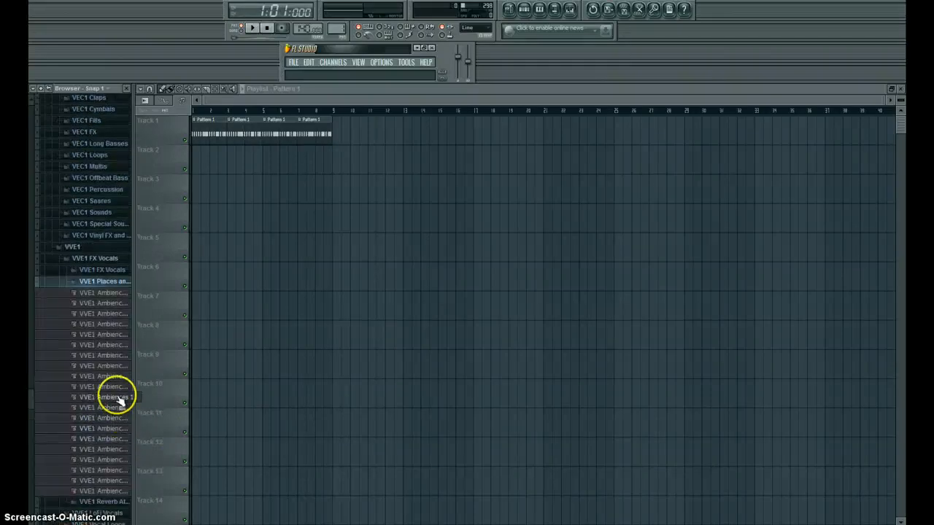
Audition the VVE1 Ambiences samples from 03 through 11
{"action": "left_click", "coordinate": [114, 313]}
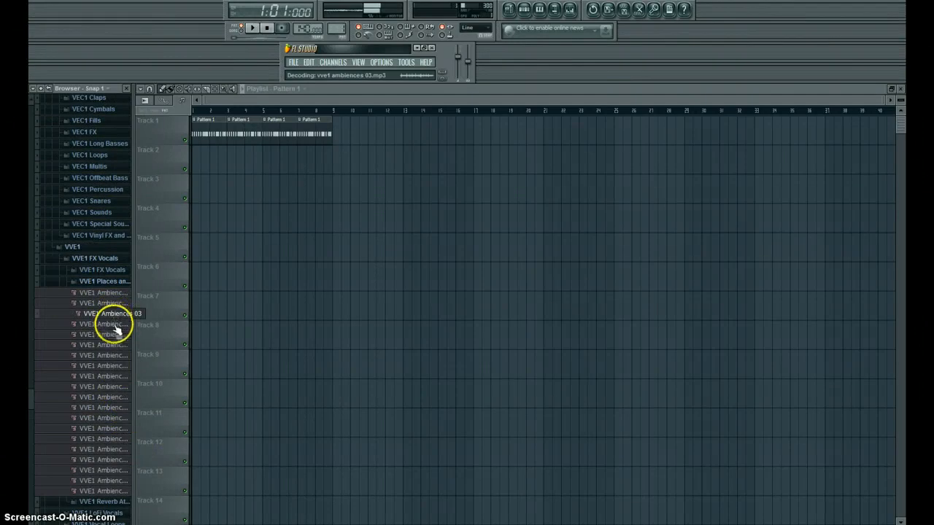
{"action": "left_click", "coordinate": [115, 324]}
{"action": "left_click", "coordinate": [117, 334]}
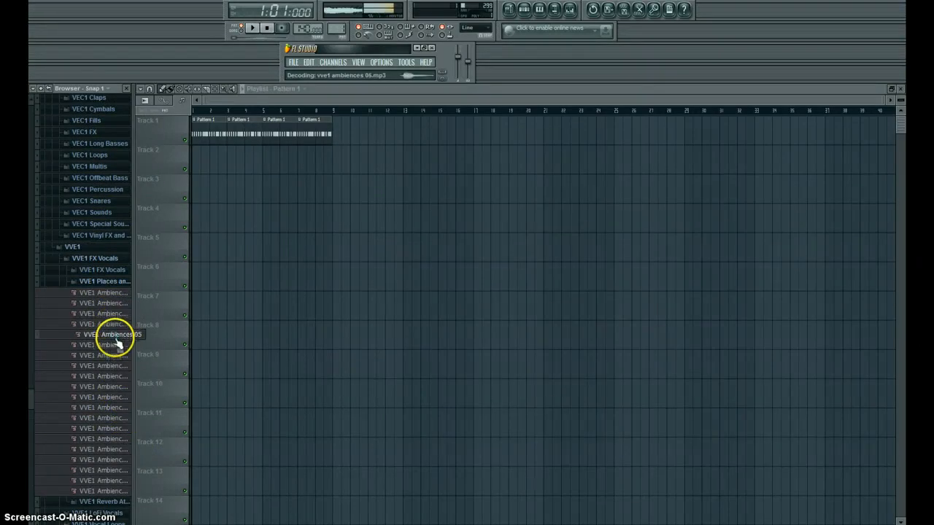
{"action": "left_click", "coordinate": [116, 344]}
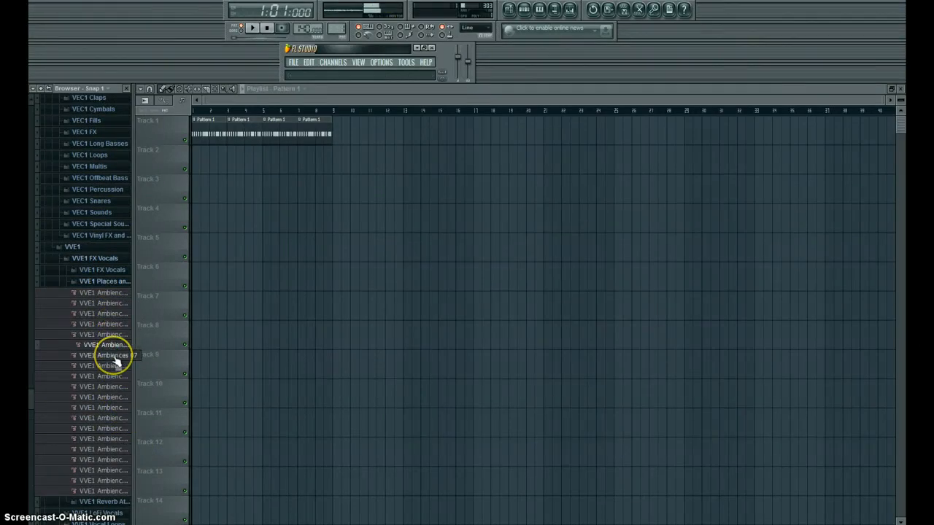
{"action": "left_click", "coordinate": [115, 358]}
{"action": "left_click", "coordinate": [115, 367]}
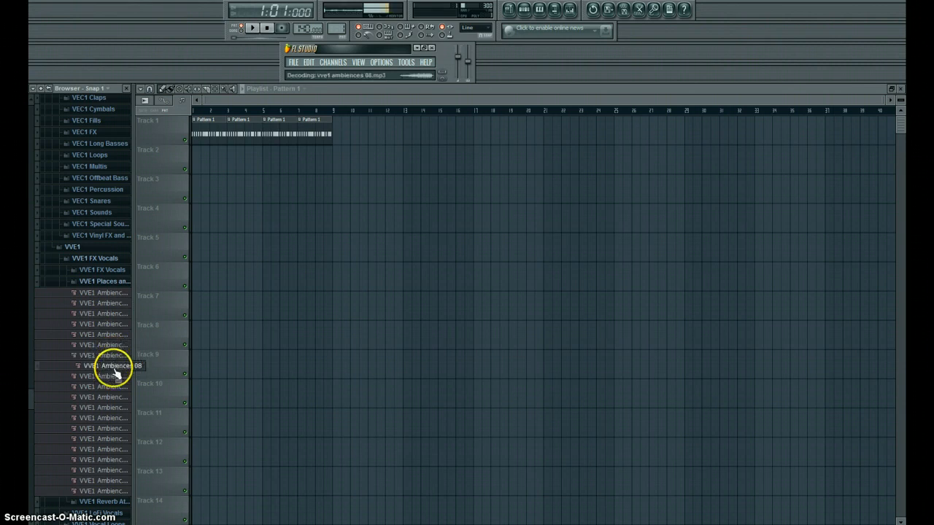
{"action": "left_click", "coordinate": [113, 376]}
{"action": "left_click", "coordinate": [113, 387]}
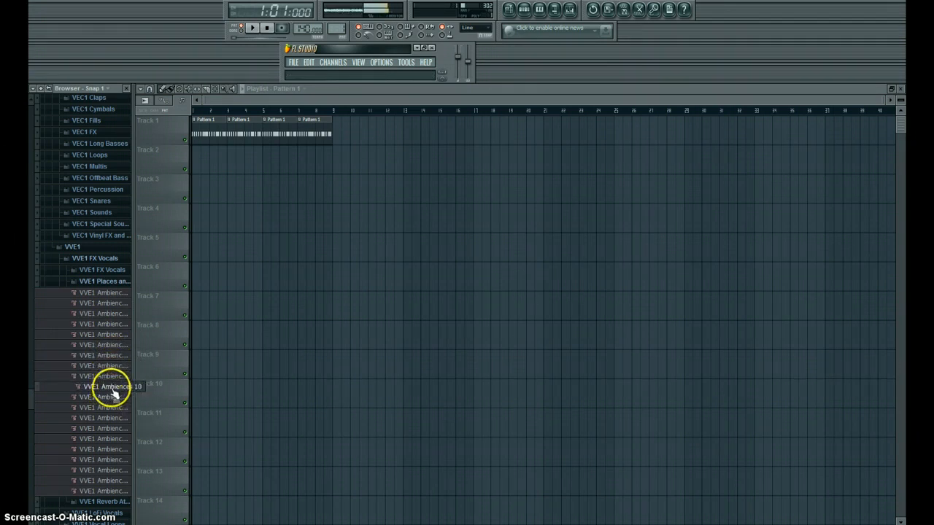
{"action": "left_click", "coordinate": [114, 398]}
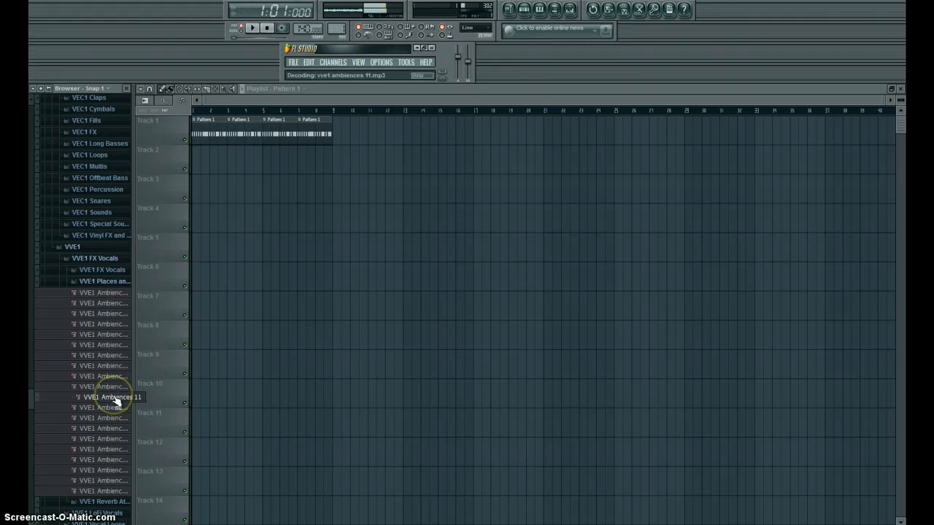
Audition VVE1 Ambiences 10 again and place it on Track 2 of the playlist at bar 1
{"action": "left_click", "coordinate": [114, 389]}
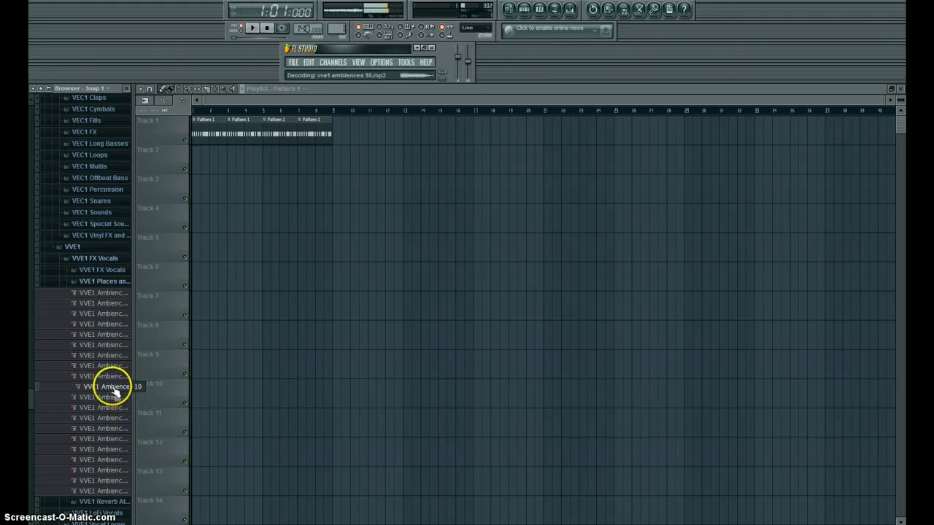
{"action": "left_click_drag", "start_coordinate": [114, 392], "coordinate": [194, 155]}
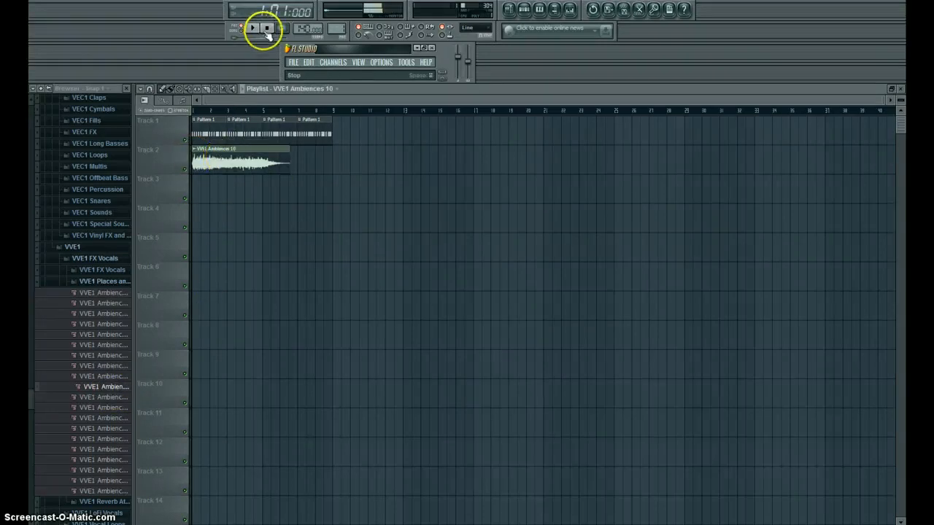
{"action": "double_click", "coordinate": [251, 151]}
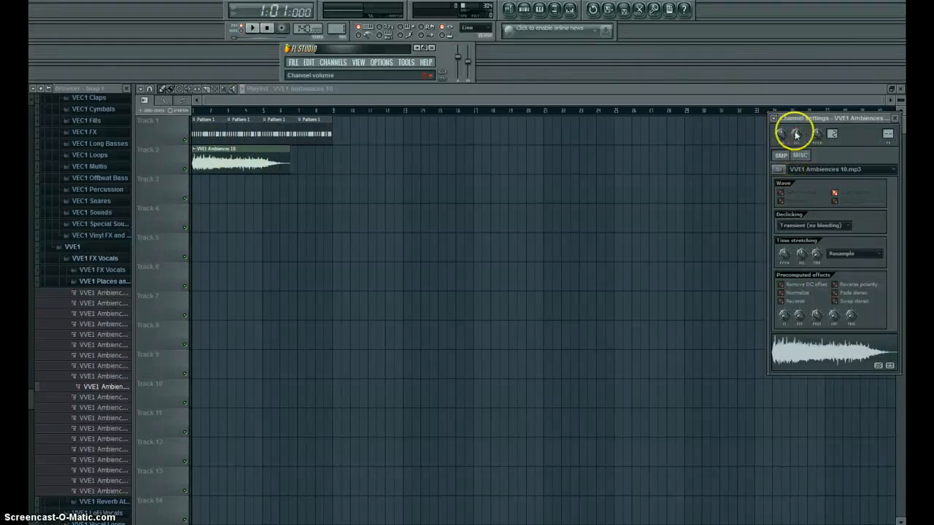
{"action": "left_click", "coordinate": [895, 119]}
Show all channels of Pattern 1 in the step sequencer and clear every step from the three VEC2 cymbal channels
{"action": "left_click", "coordinate": [899, 88]}
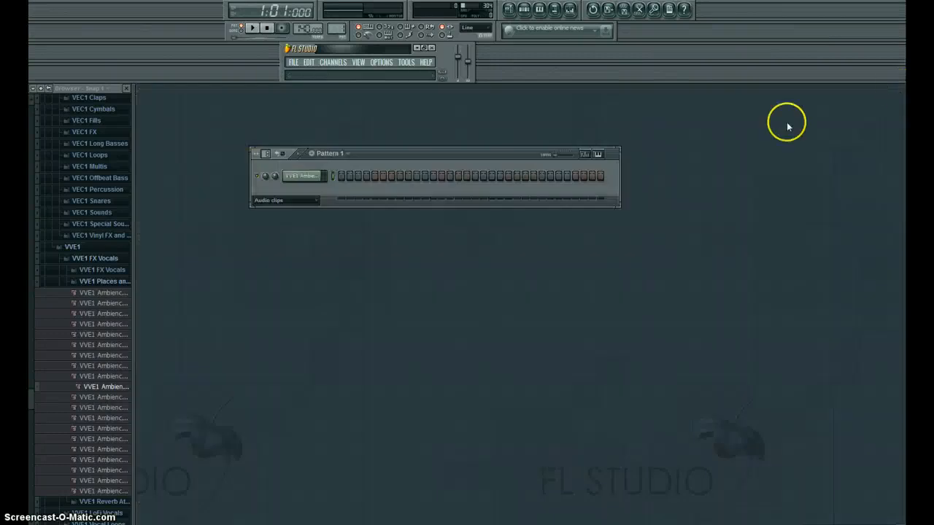
{"action": "left_click", "coordinate": [266, 201]}
{"action": "left_click", "coordinate": [267, 212]}
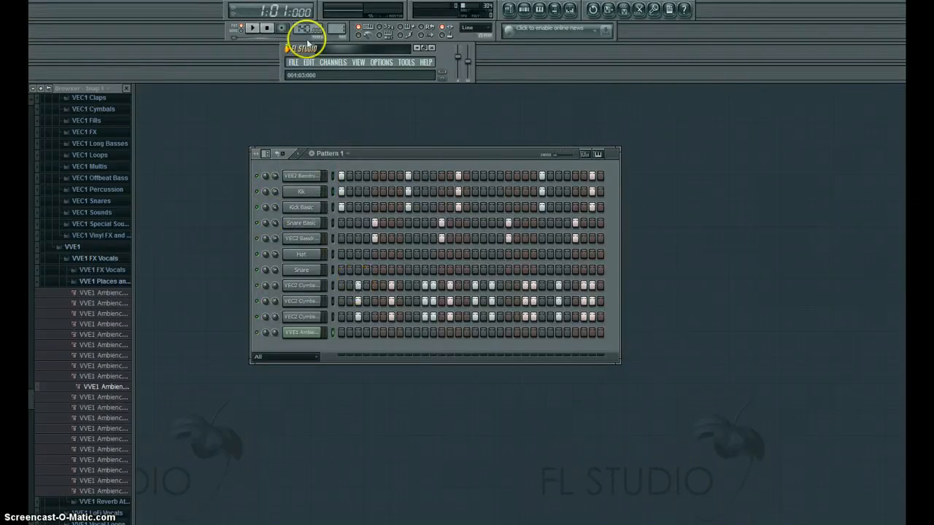
{"action": "left_click_drag", "start_coordinate": [358, 286], "coordinate": [656, 279]}
{"action": "mouse_move", "coordinate": [506, 309]}
{"action": "left_mouse_down"}
{"action": "mouse_move", "coordinate": [619, 298]}
{"action": "mouse_move", "coordinate": [348, 312]}
{"action": "mouse_move", "coordinate": [565, 311]}
{"action": "mouse_move", "coordinate": [556, 313]}
{"action": "left_mouse_up"}
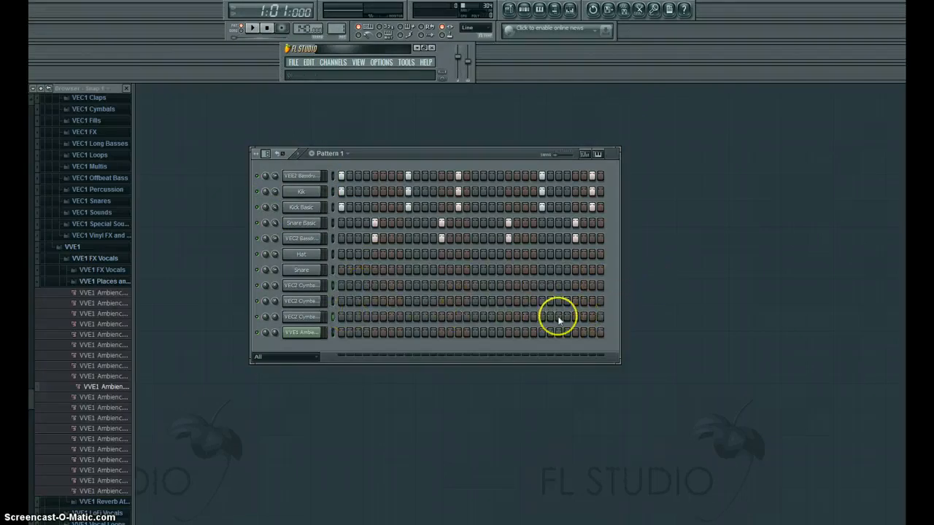
Create an automation clip in the playlist for the channel volume of VVE1 Ambiences 10
{"action": "left_click", "coordinate": [509, 9]}
{"action": "left_click", "coordinate": [206, 148]}
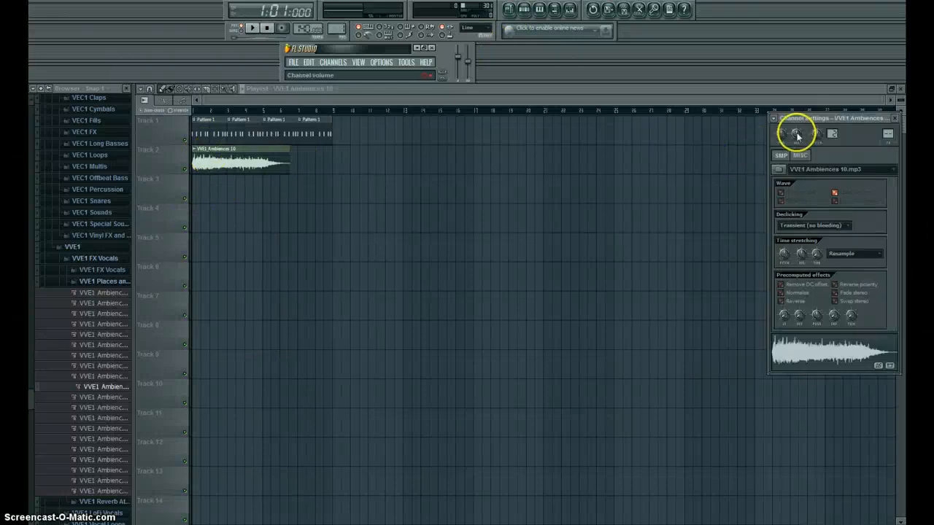
{"action": "right_click", "coordinate": [797, 136]}
{"action": "left_click", "coordinate": [830, 196]}
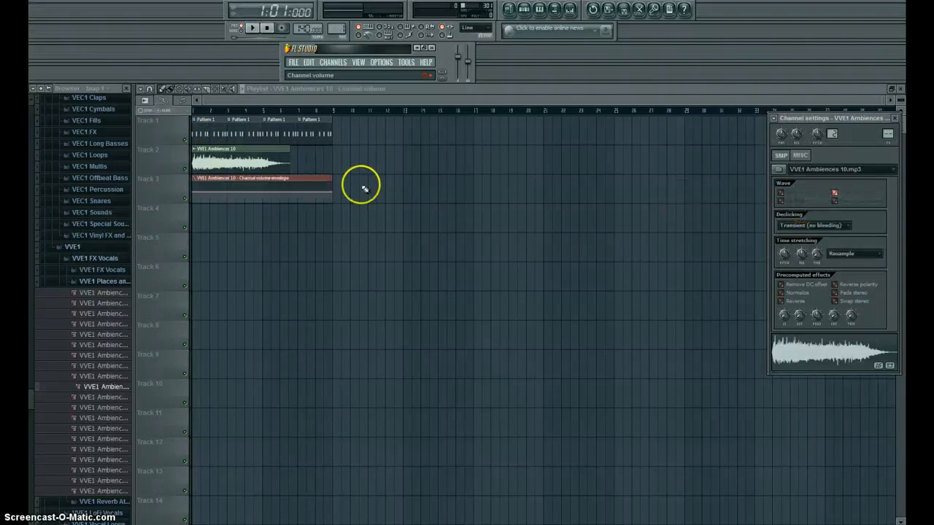
{"action": "left_click", "coordinate": [248, 179]}
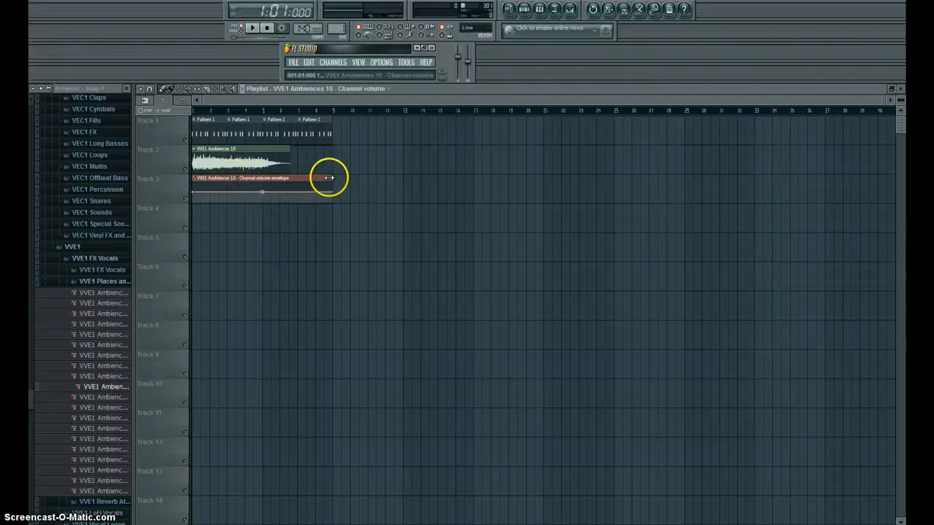
Add a second VVE1 Ambiences 10 clip on Track 2 and position it to start at bar 5
{"action": "left_click", "coordinate": [279, 150]}
{"action": "left_click", "coordinate": [303, 162]}
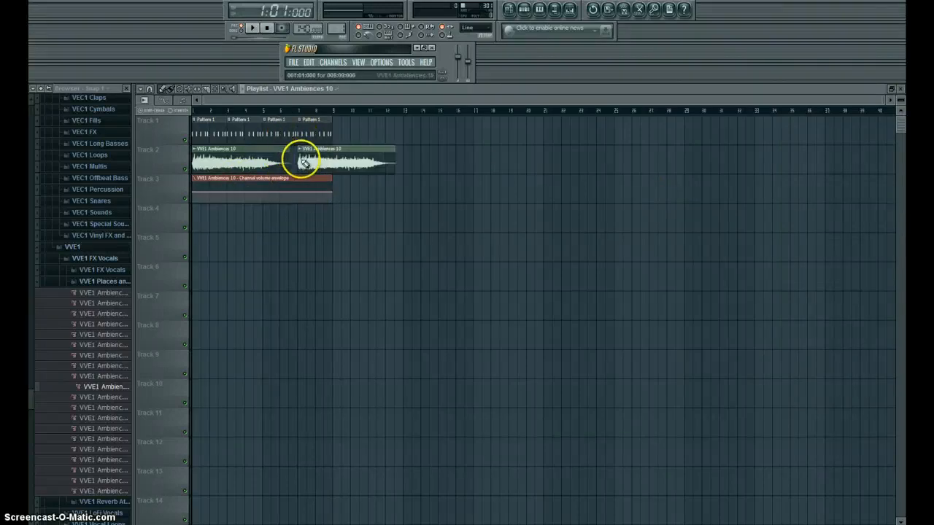
{"action": "left_click_drag", "start_coordinate": [303, 162], "coordinate": [270, 158]}
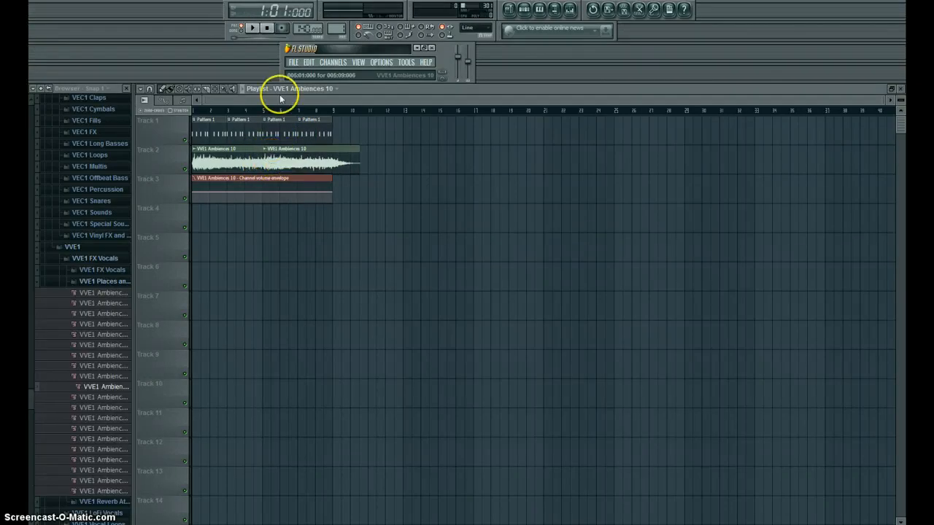
Lower the starting point of the channel volume envelope on Track 3 so the volume rises gradually across the clip
{"action": "scroll", "coordinate": [280, 116], "scroll_direction": "up", "scroll_amount": 2}
{"action": "left_click_drag", "start_coordinate": [278, 102], "coordinate": [217, 109]}
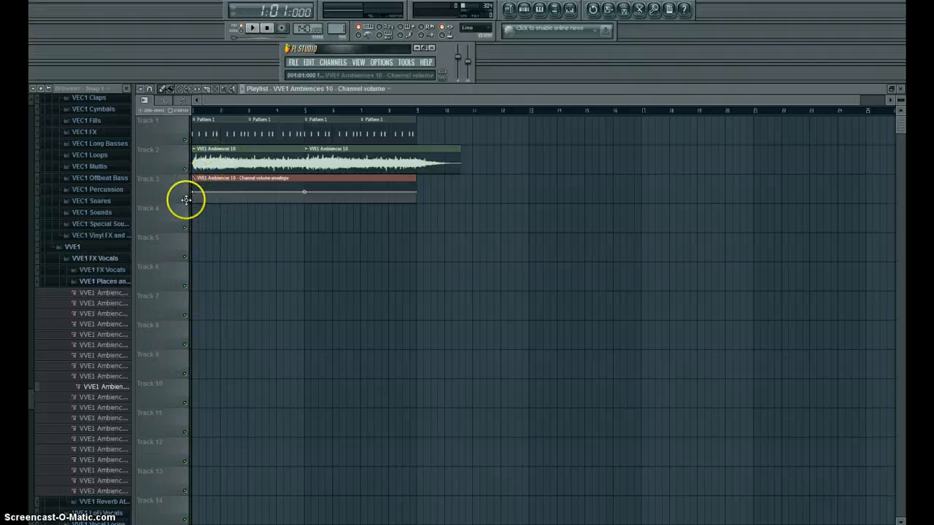
{"action": "left_click_drag", "start_coordinate": [186, 199], "coordinate": [179, 166]}
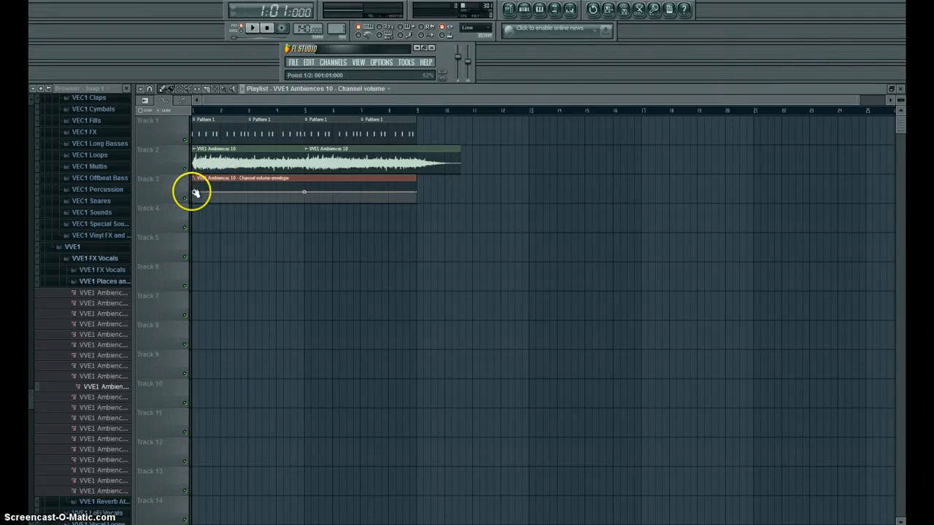
{"action": "left_click_drag", "start_coordinate": [195, 192], "coordinate": [196, 200]}
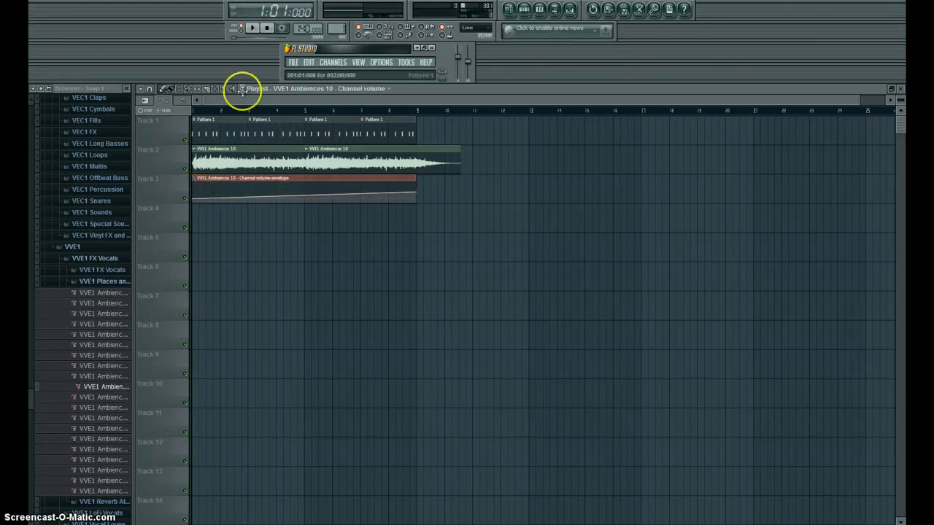
Play back the arrangement, lower the volume envelope's starting point to the bottom of the clip, and play it through bar 8
{"action": "left_click", "coordinate": [251, 29]}
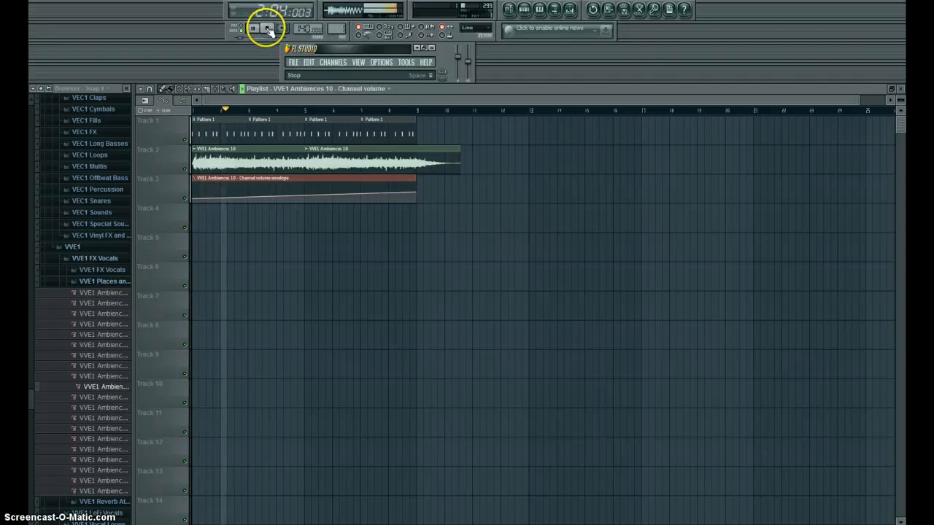
{"action": "left_click", "coordinate": [268, 29]}
{"action": "left_click_drag", "start_coordinate": [195, 199], "coordinate": [192, 203]}
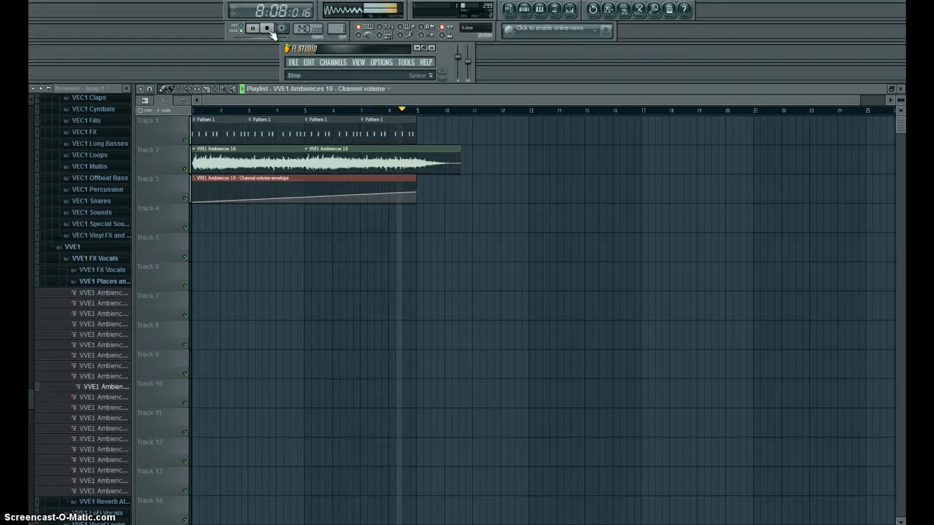
{"action": "left_click", "coordinate": [268, 29]}
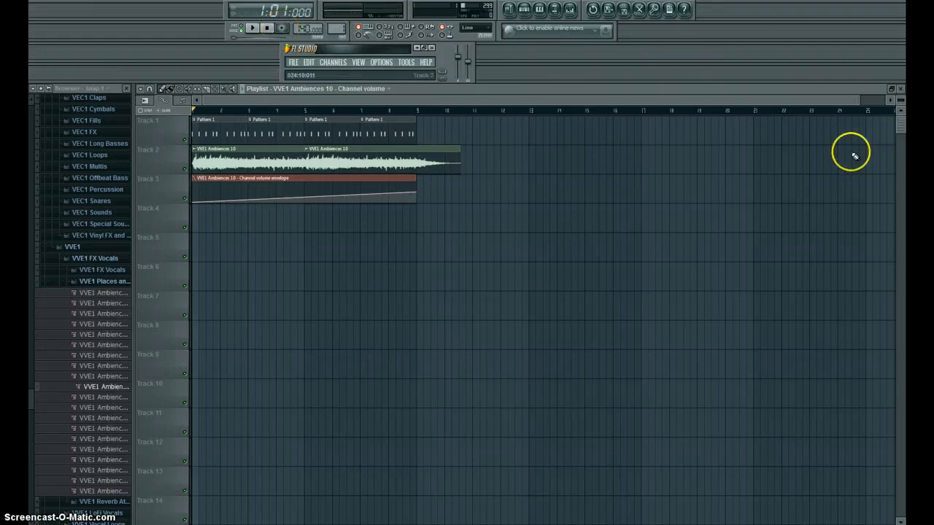
Close the playlist and the VVE1 Ambiences 10 channel settings to return to the step sequencer
{"action": "left_click", "coordinate": [900, 88]}
{"action": "left_click_drag", "start_coordinate": [860, 119], "coordinate": [642, 141]}
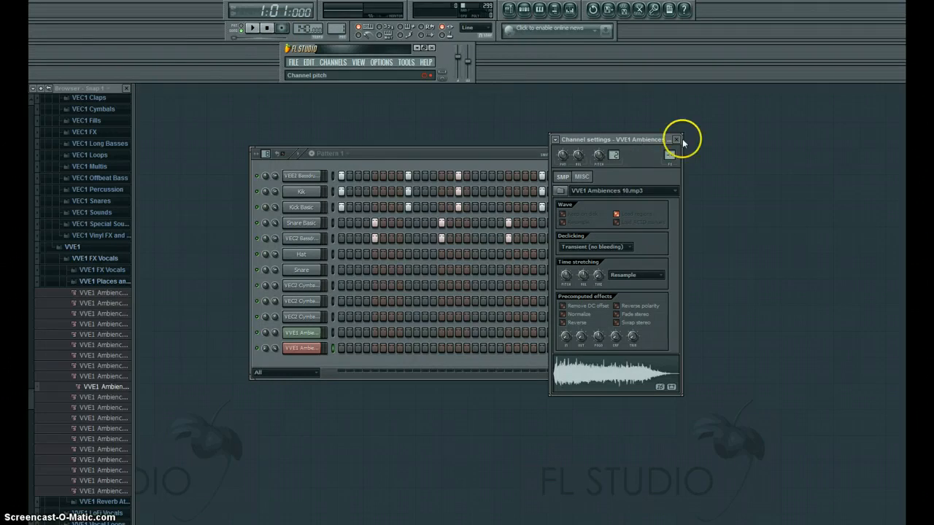
{"action": "left_click", "coordinate": [677, 139]}
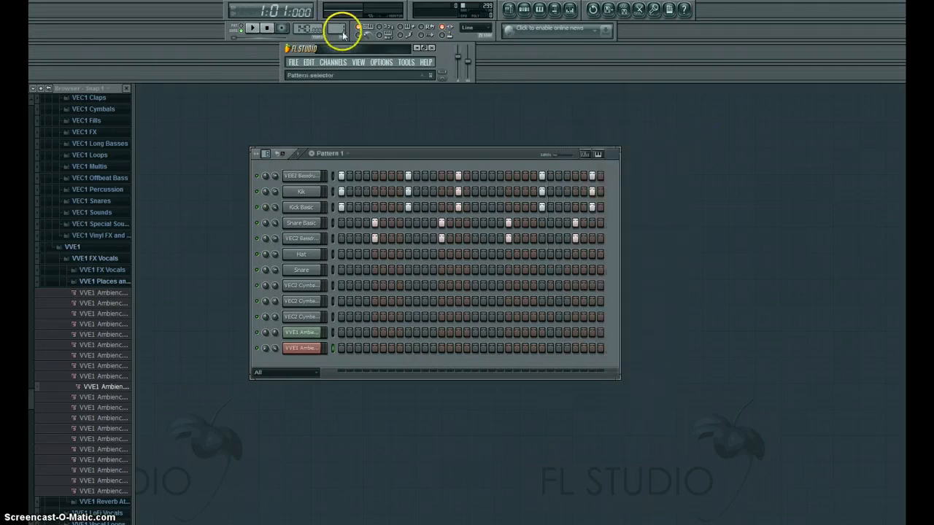
Switch to Pattern 2 and insert a Massive synth channel at the first bassdrum channel
{"action": "scroll", "coordinate": [338, 27], "scroll_direction": "up", "scroll_amount": 1}
{"action": "right_click", "coordinate": [312, 176]}
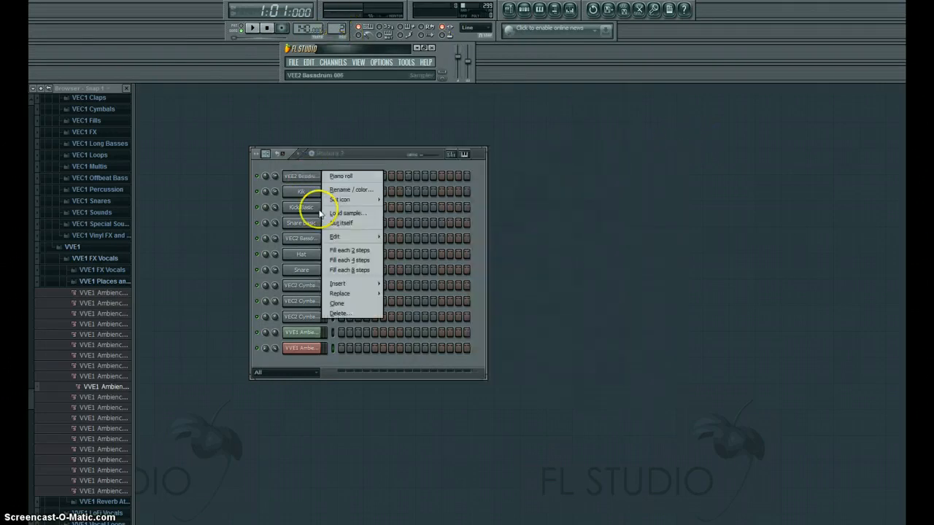
{"action": "mouse_move", "coordinate": [343, 284]}
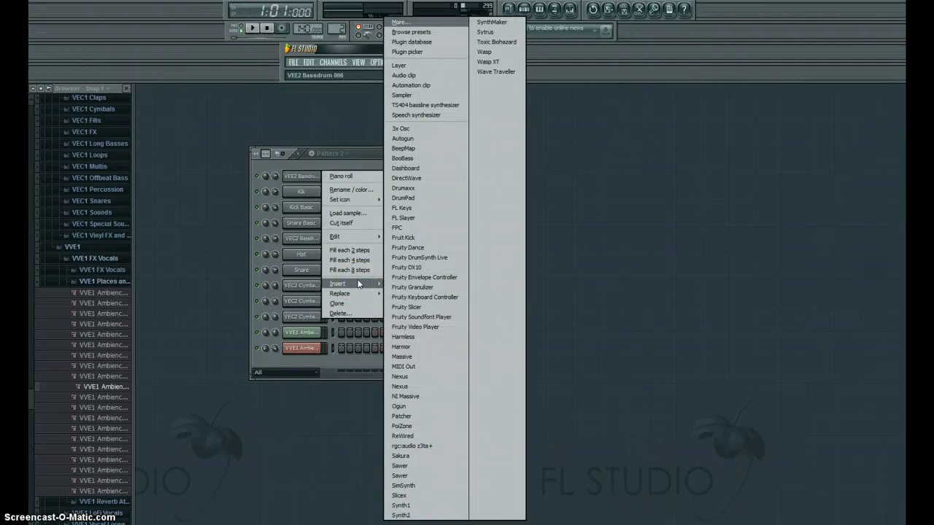
{"action": "left_click", "coordinate": [423, 357]}
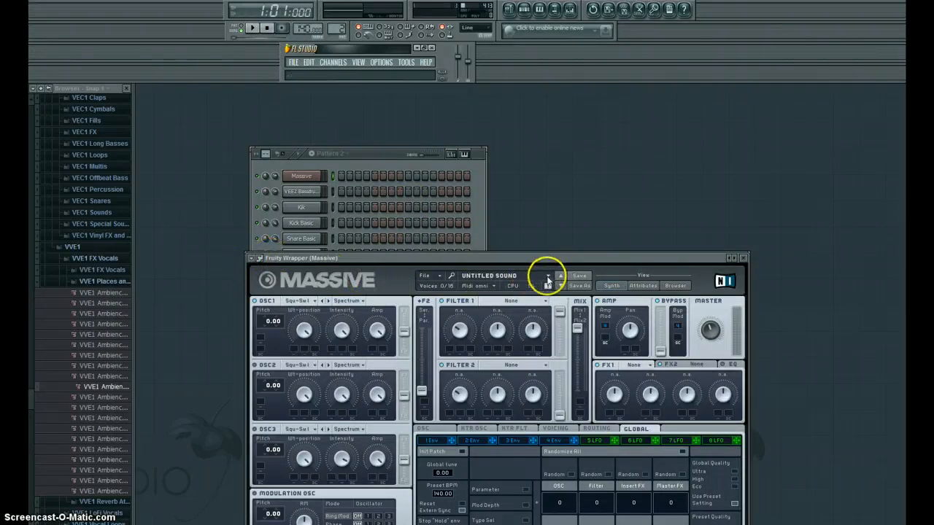
Load the Flux.ksd sound into Massive from the Massive sounds folder
{"action": "left_click", "coordinate": [441, 276]}
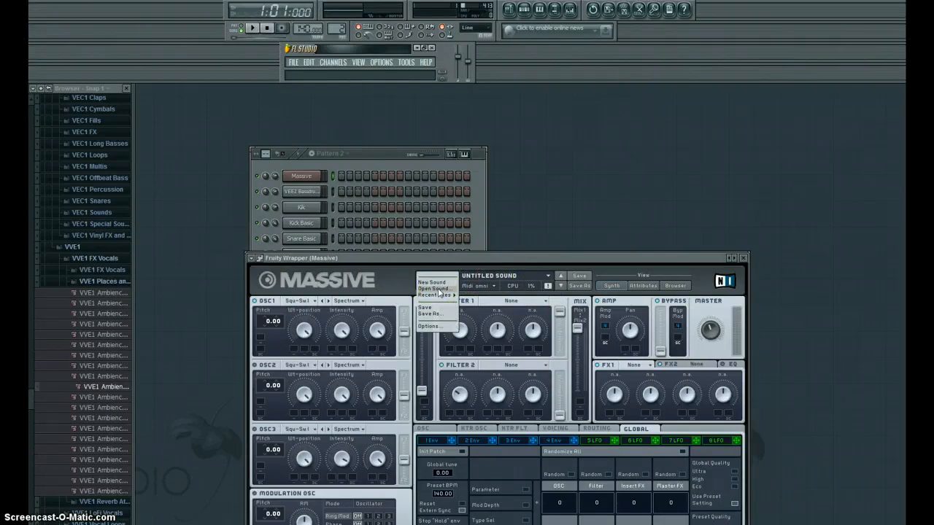
{"action": "left_click", "coordinate": [436, 289]}
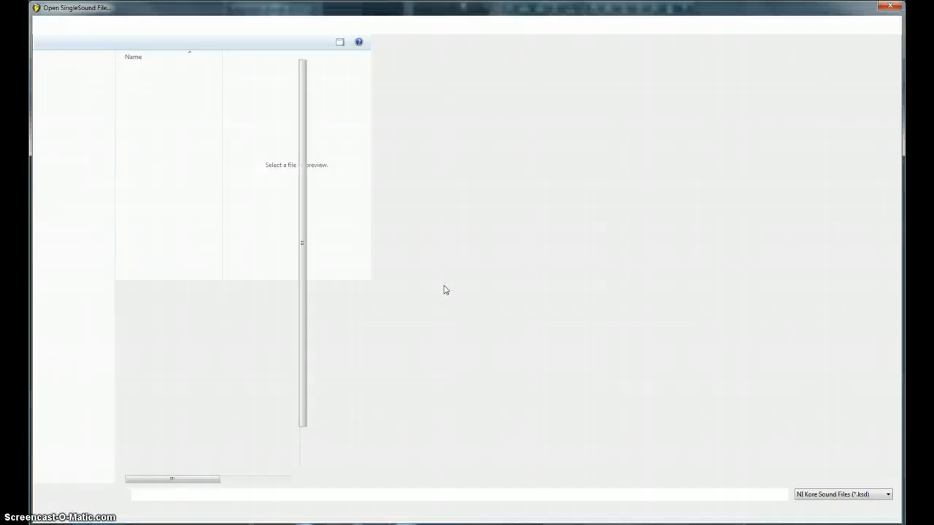
{"action": "scroll", "coordinate": [297, 313], "scroll_direction": "down", "scroll_amount": 1}
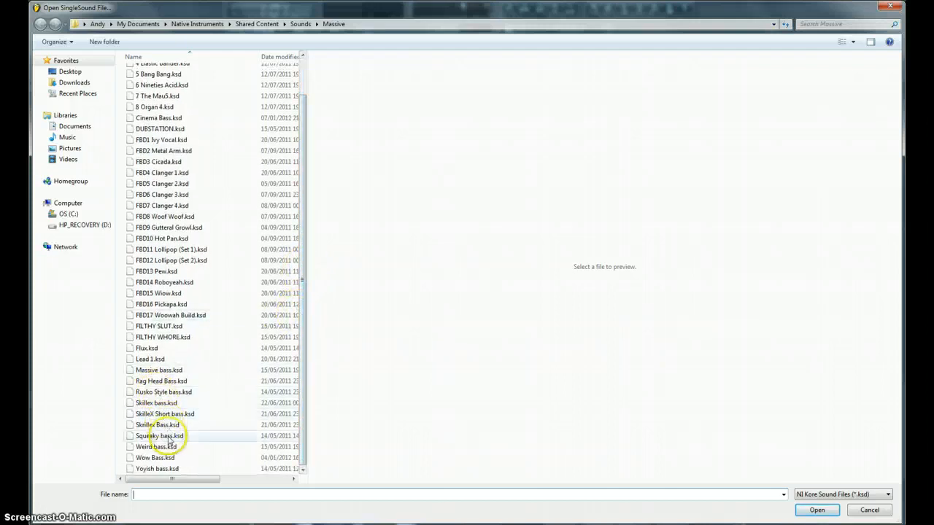
{"action": "left_click", "coordinate": [151, 358]}
{"action": "double_click", "coordinate": [151, 348]}
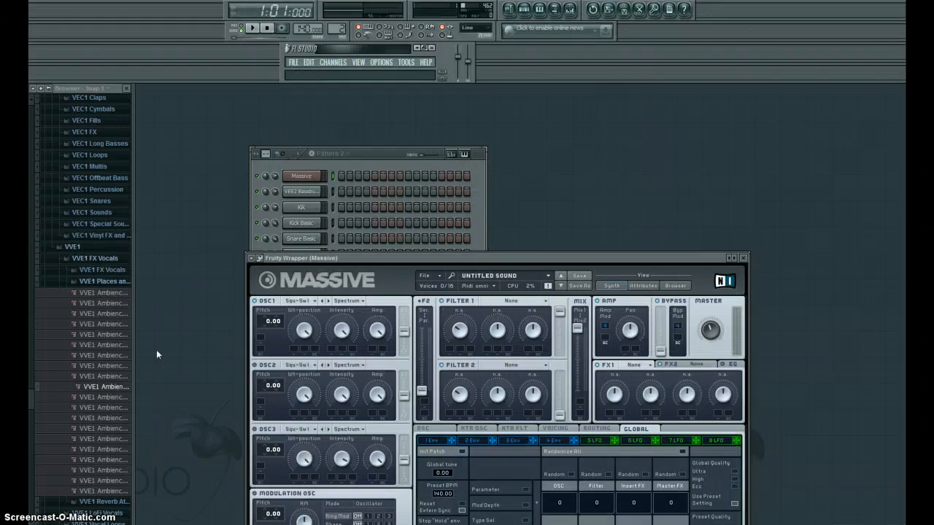
Open the Massive channel's piano roll and audition a key in the fifth octave
{"action": "left_click", "coordinate": [255, 259]}
{"action": "left_click", "coordinate": [263, 268]}
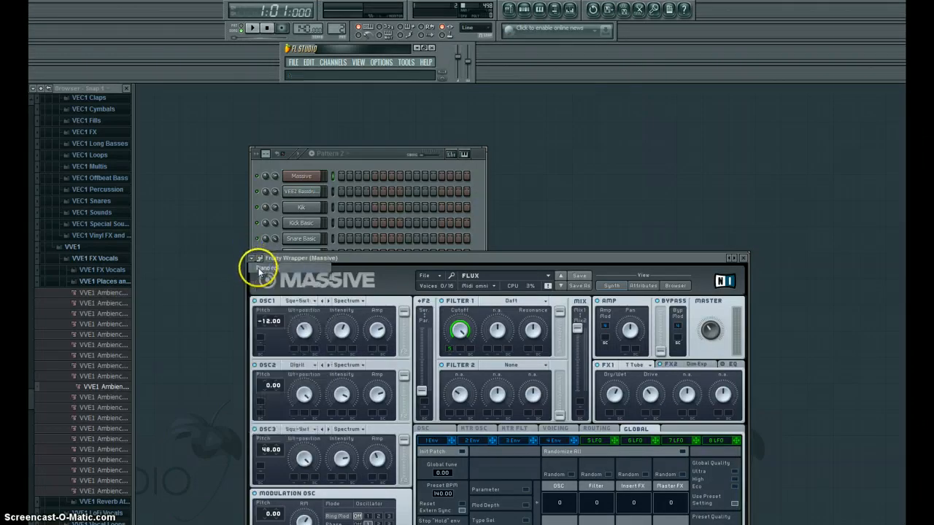
{"action": "left_click", "coordinate": [150, 196]}
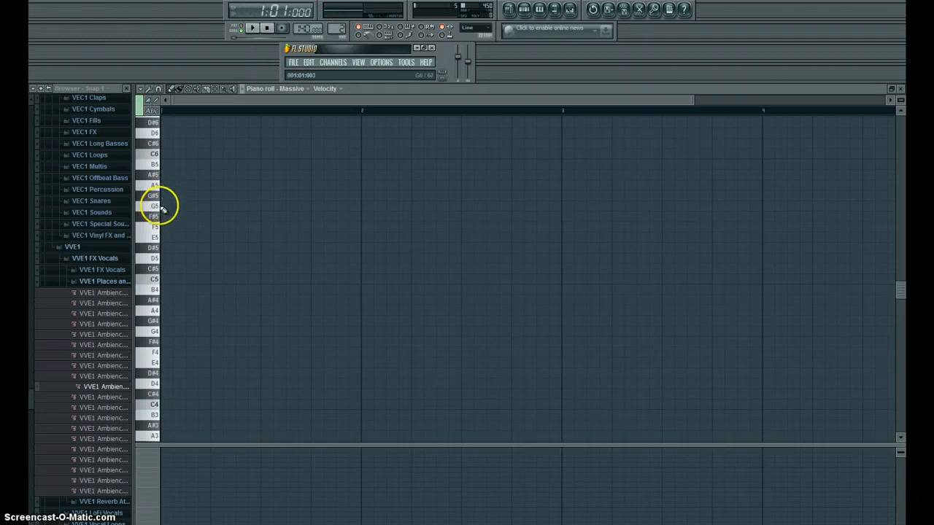
Audition the Flux sound on lower keys, including F2, F#2 and G2, and a key around F3
{"action": "scroll", "coordinate": [162, 367], "scroll_direction": "down", "scroll_amount": 3}
{"action": "scroll", "coordinate": [161, 366], "scroll_direction": "down", "scroll_amount": 3}
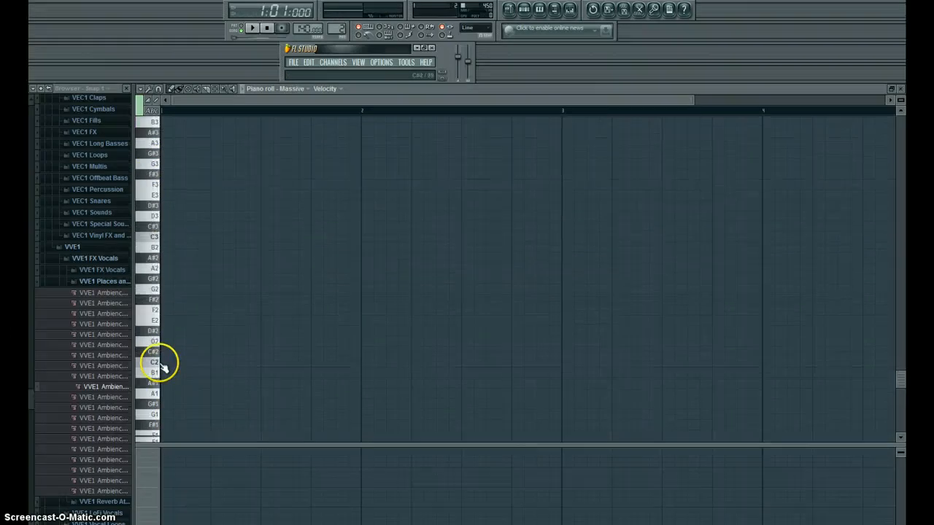
{"action": "left_click", "coordinate": [152, 270]}
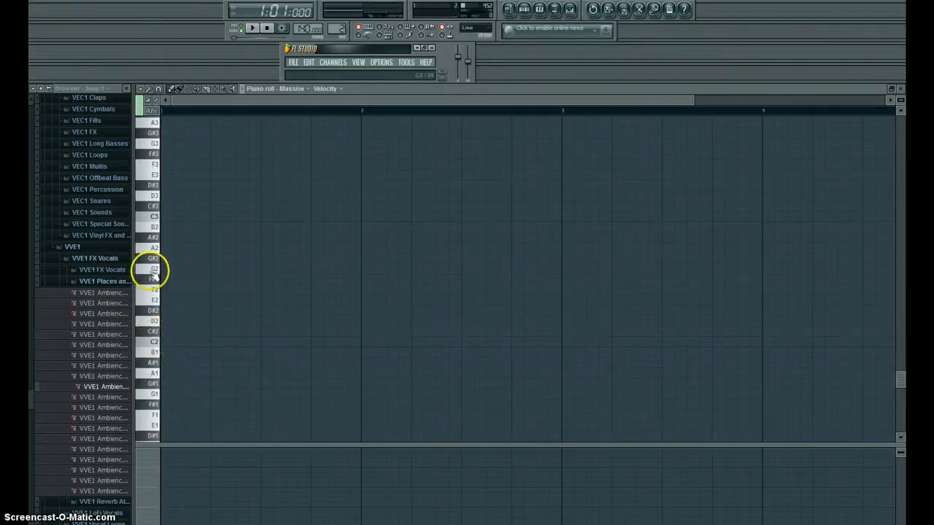
{"action": "left_click", "coordinate": [154, 280]}
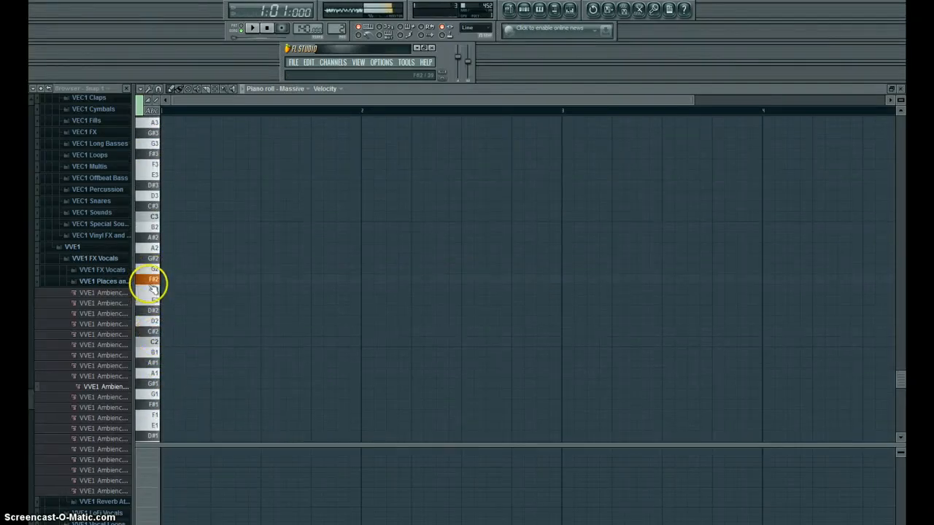
{"action": "left_click", "coordinate": [154, 290]}
{"action": "left_click", "coordinate": [154, 268]}
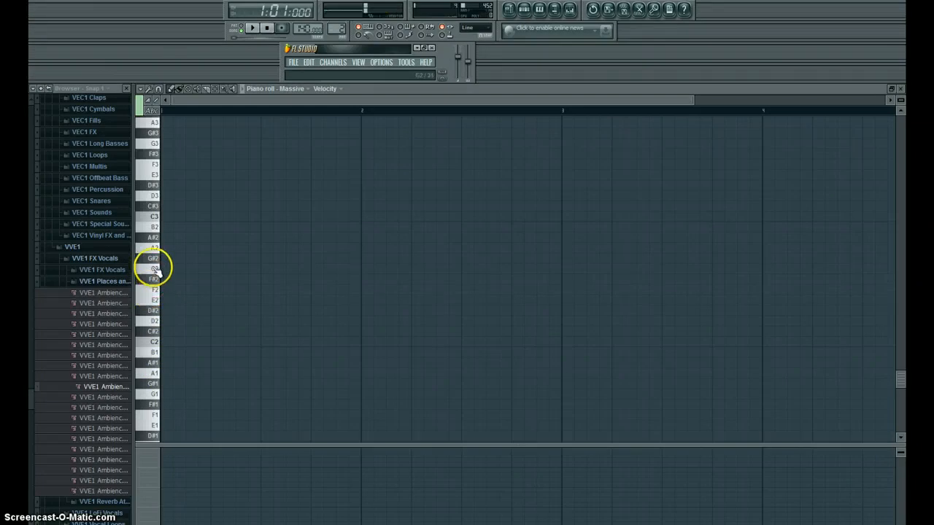
{"action": "scroll", "coordinate": [152, 246], "scroll_direction": "up", "scroll_amount": 3}
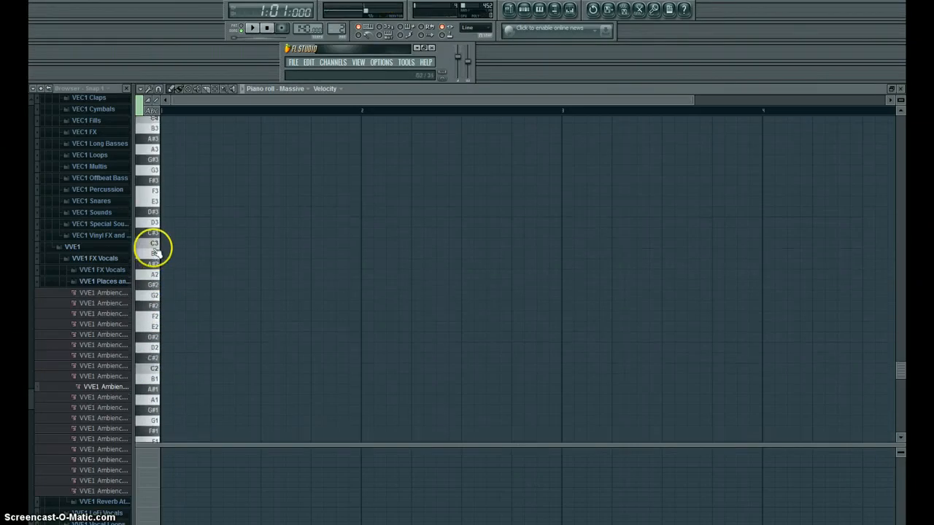
{"action": "left_click", "coordinate": [155, 188]}
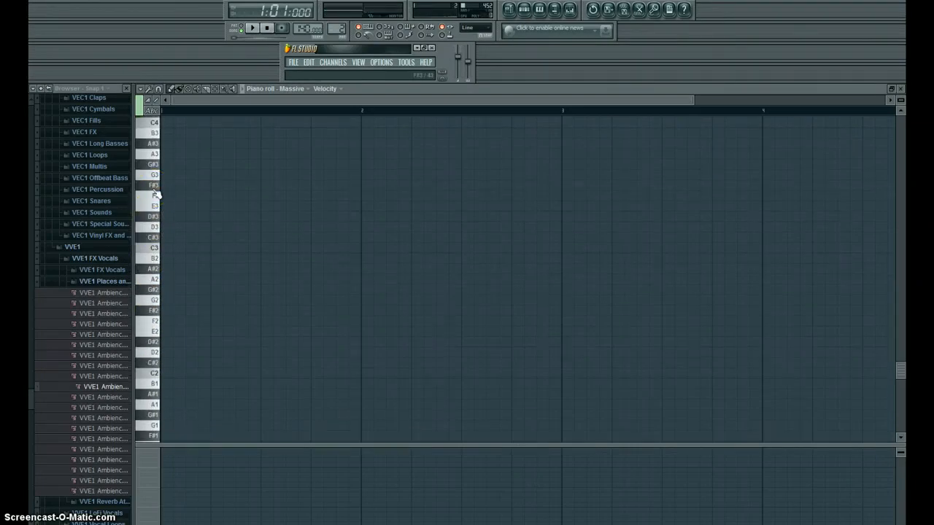